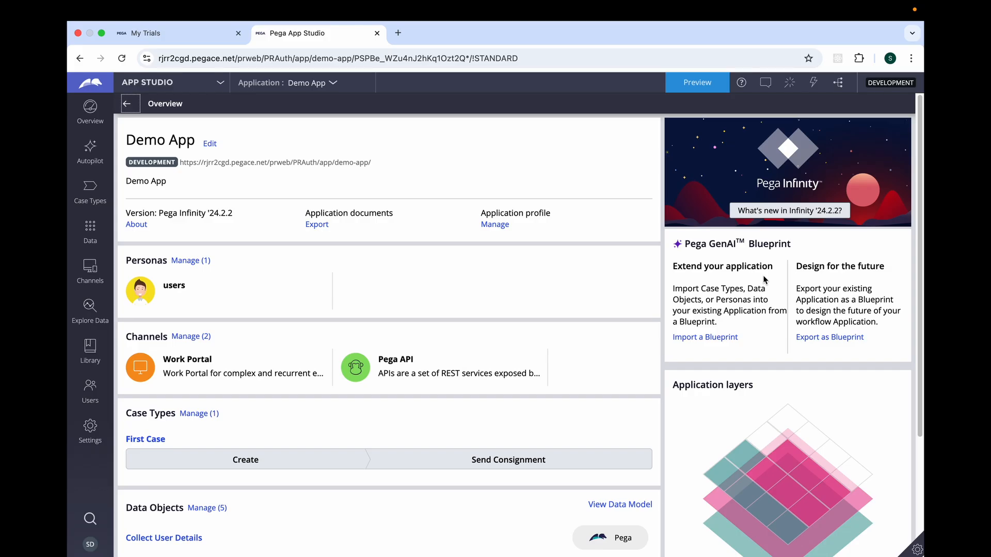
Switch from App Studio to Dev Studio and launch the Work Portal.
left_click(223, 86)
left_click(150, 128)
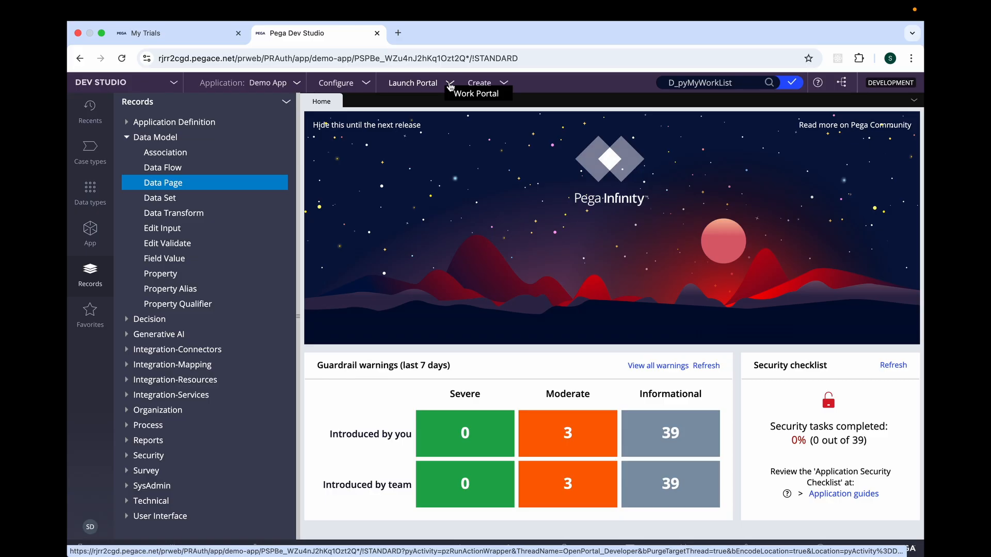
left_click(474, 98)
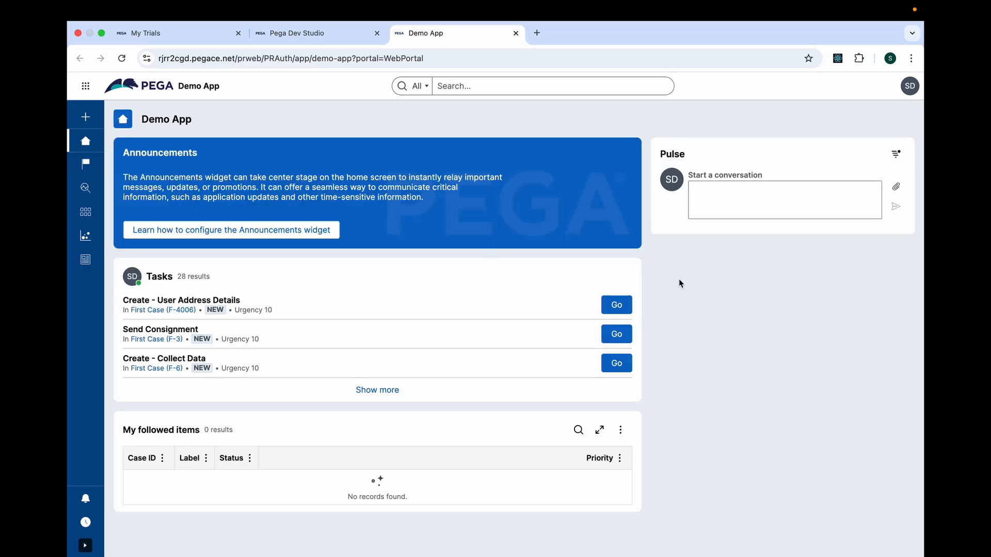
Record the Demo App portal's network activity in the browser developer tools during a page reload, filtered to Fetch/XHR requests.
right_click(679, 283)
left_click(704, 484)
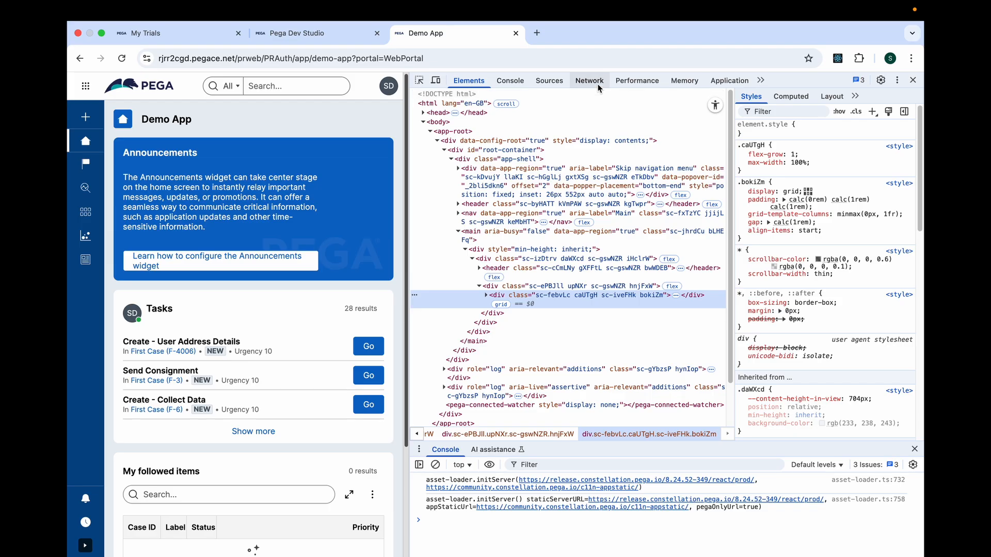
left_click(597, 86)
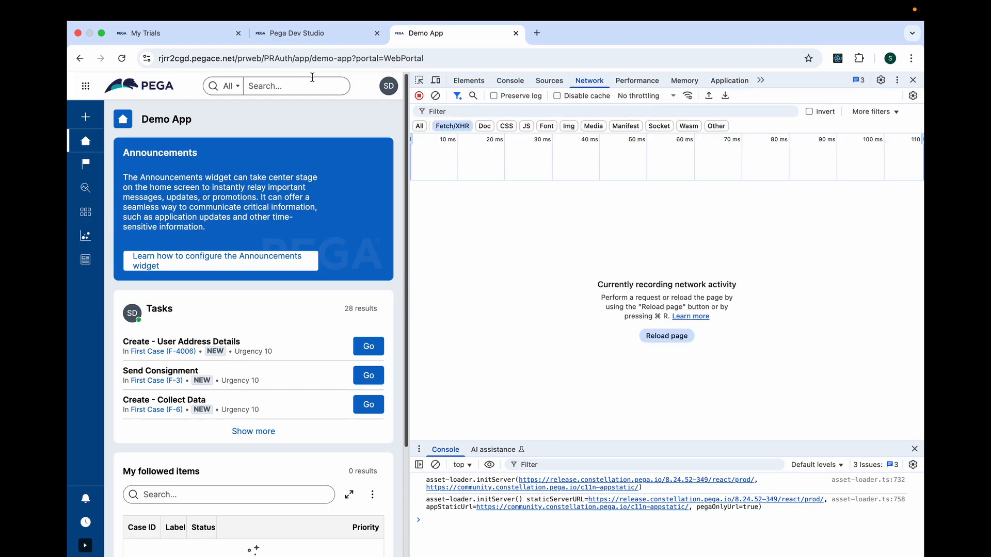
left_click(122, 59)
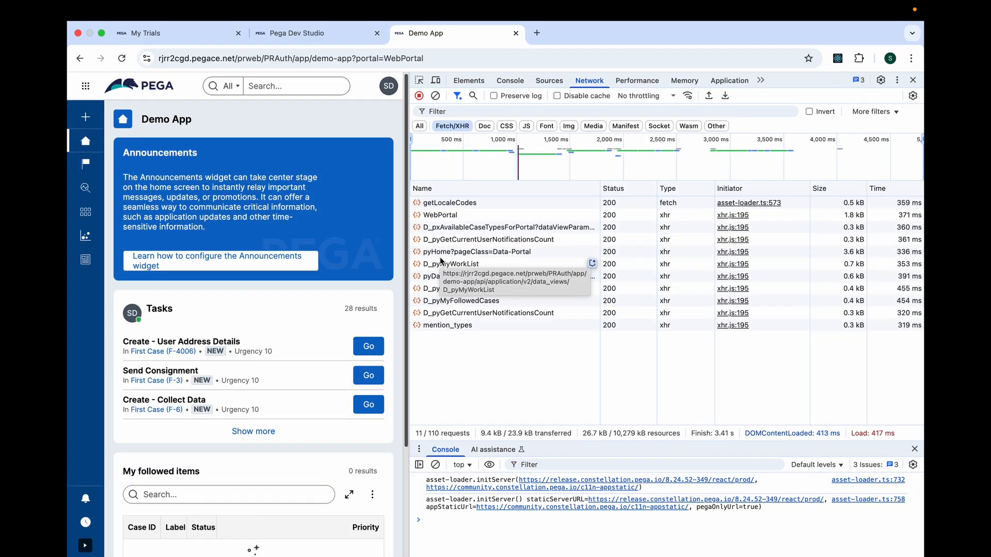
left_click(420, 126)
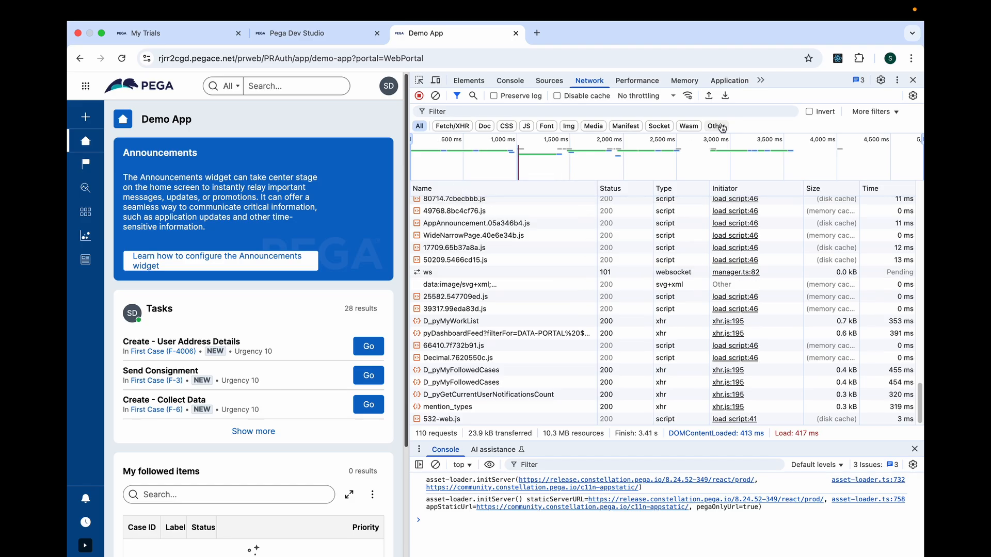
left_click(453, 126)
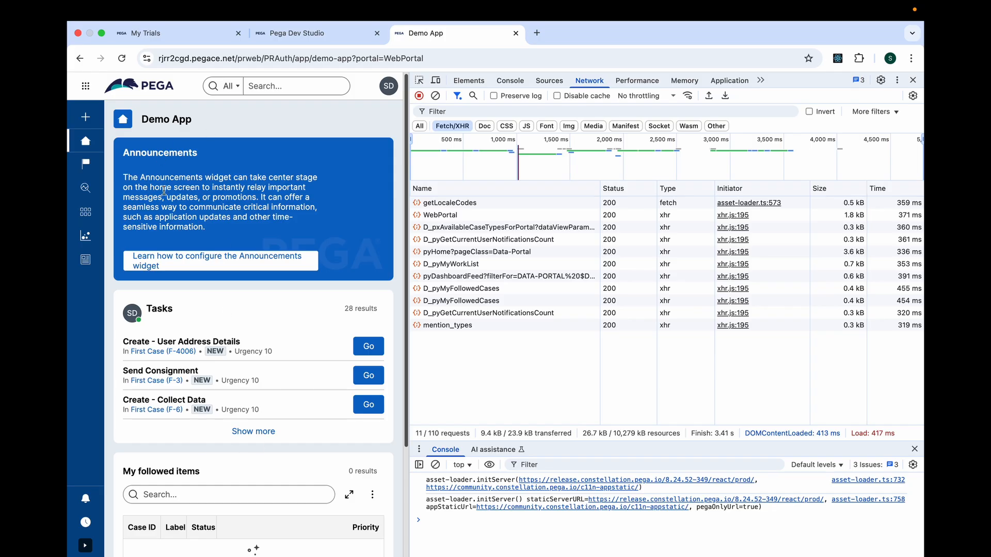
Examine the headers of the D_pxAvailableCaseTypesForPortal request, focusing on the data_views part of its request URL.
left_click(449, 228)
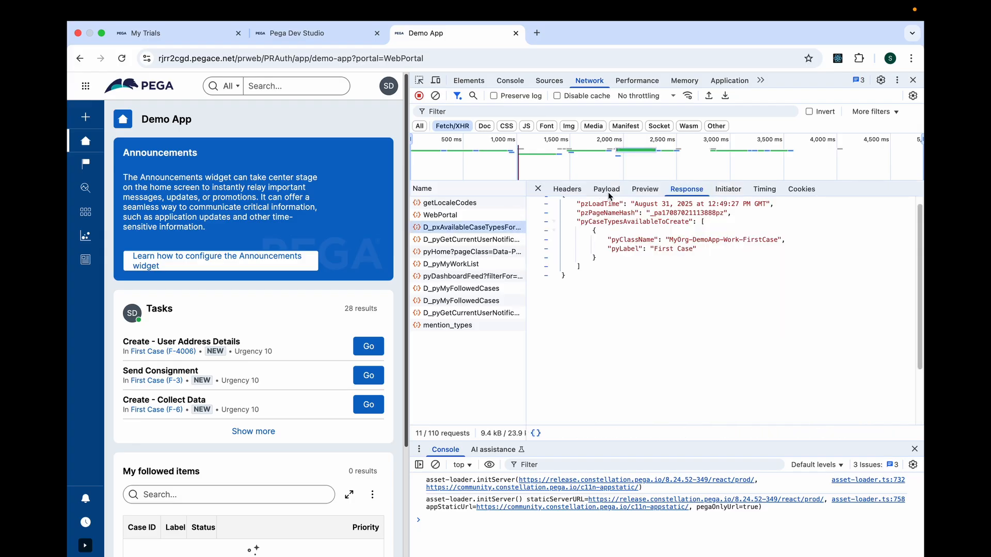
left_click(567, 189)
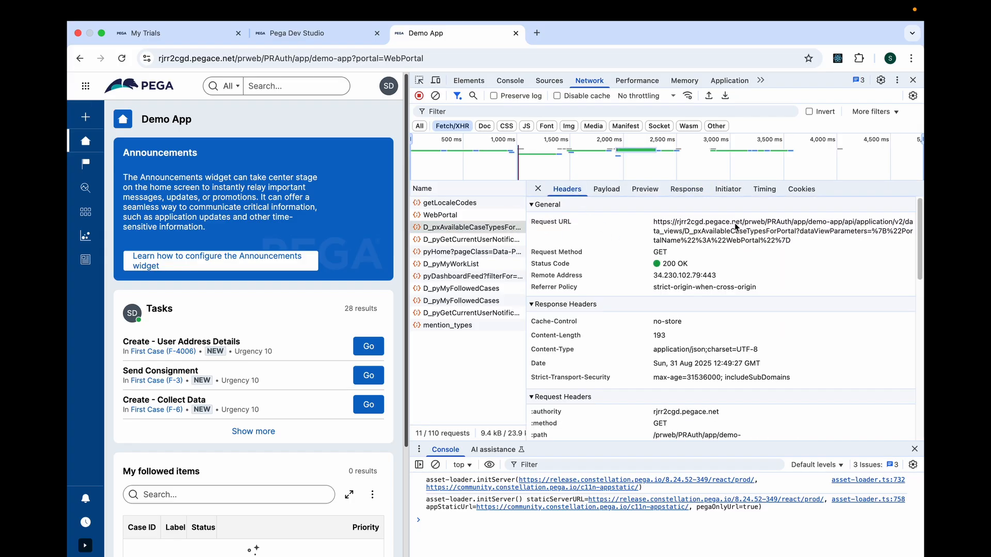
left_click_drag(660, 225, 679, 236)
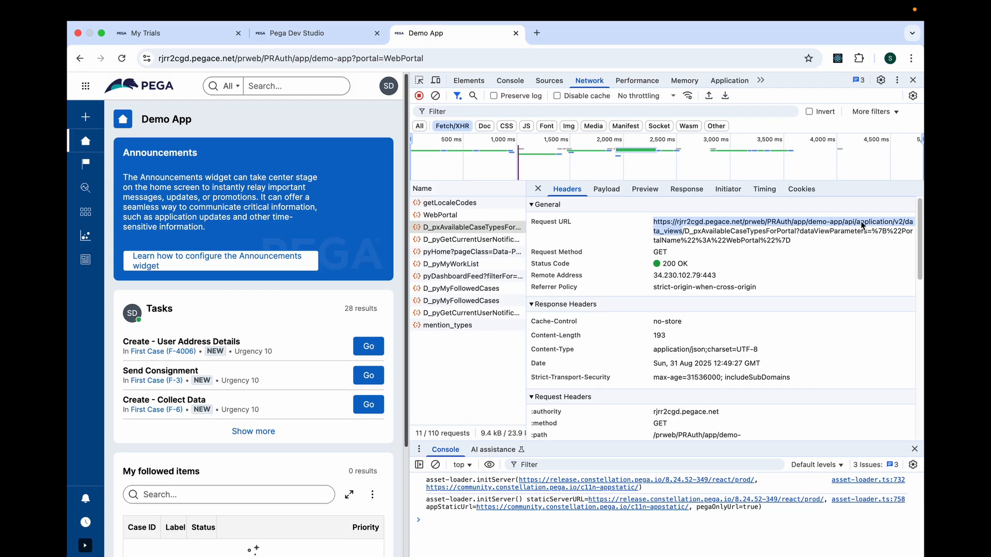
double_click(673, 236)
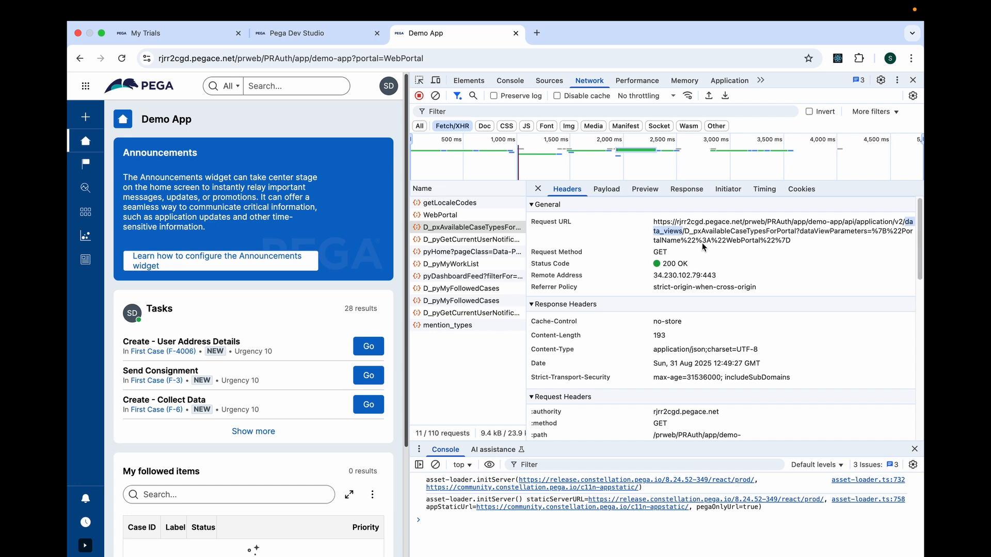
Return to Dev Studio and open the current operator's access group, DemoApp:Authors.
left_click(315, 36)
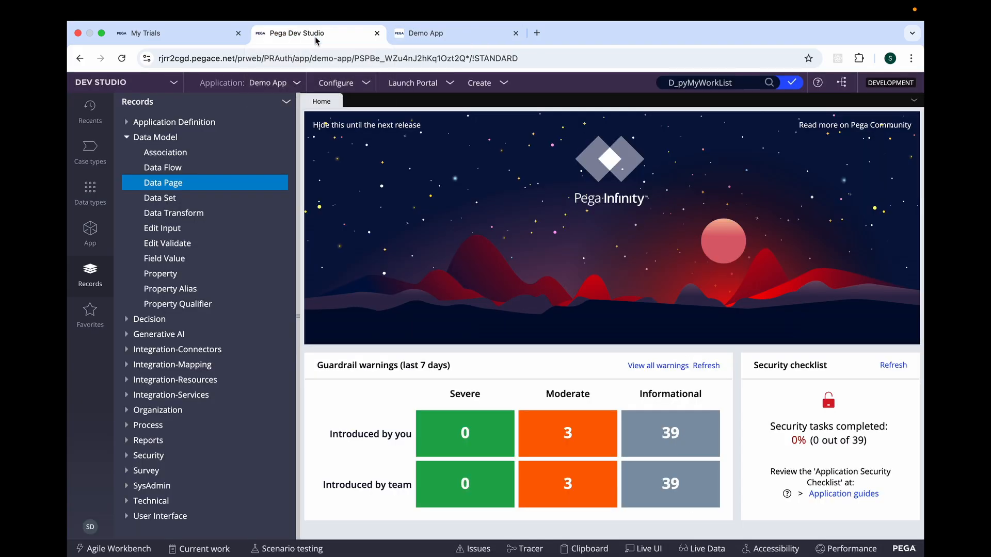
left_click(174, 83)
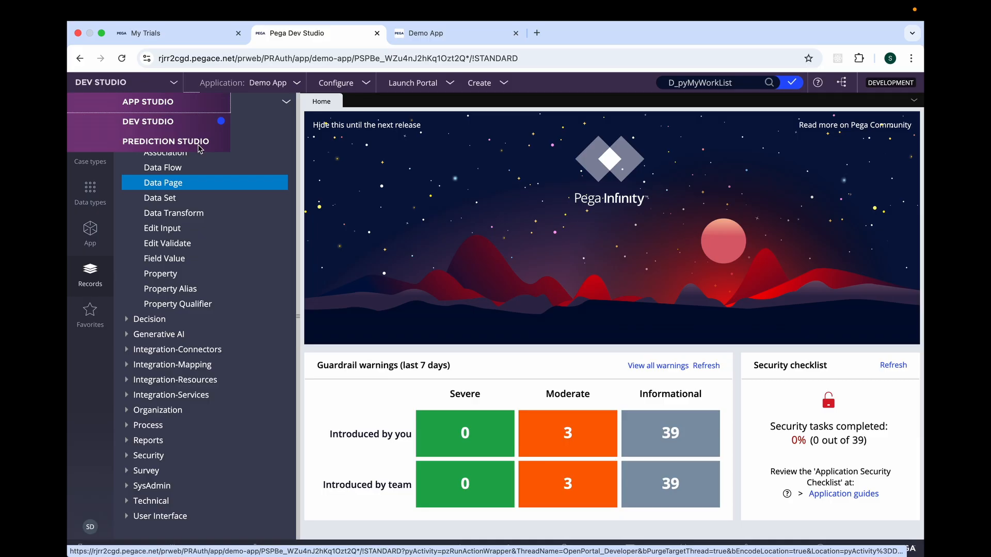
left_click(112, 461)
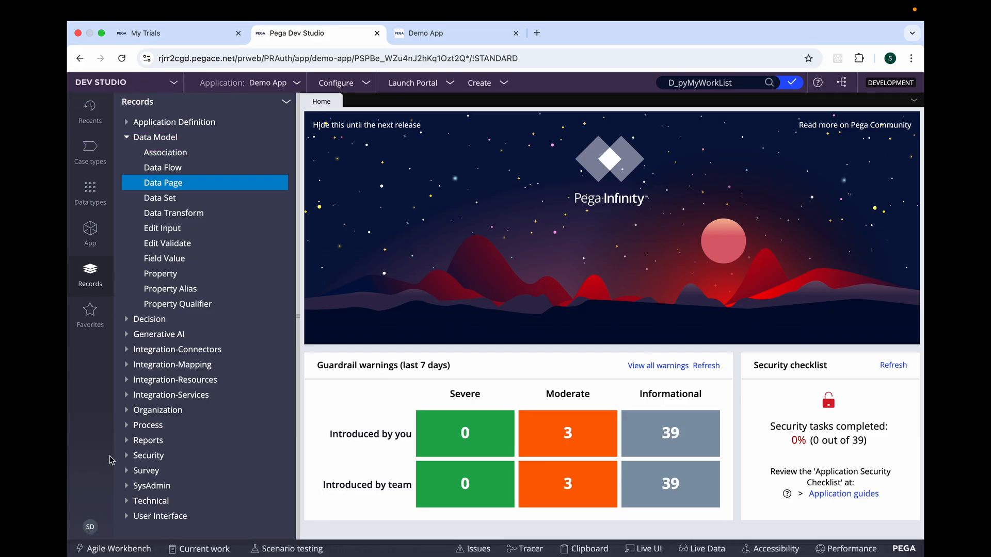
left_click(91, 528)
left_click(91, 528)
left_click(91, 528)
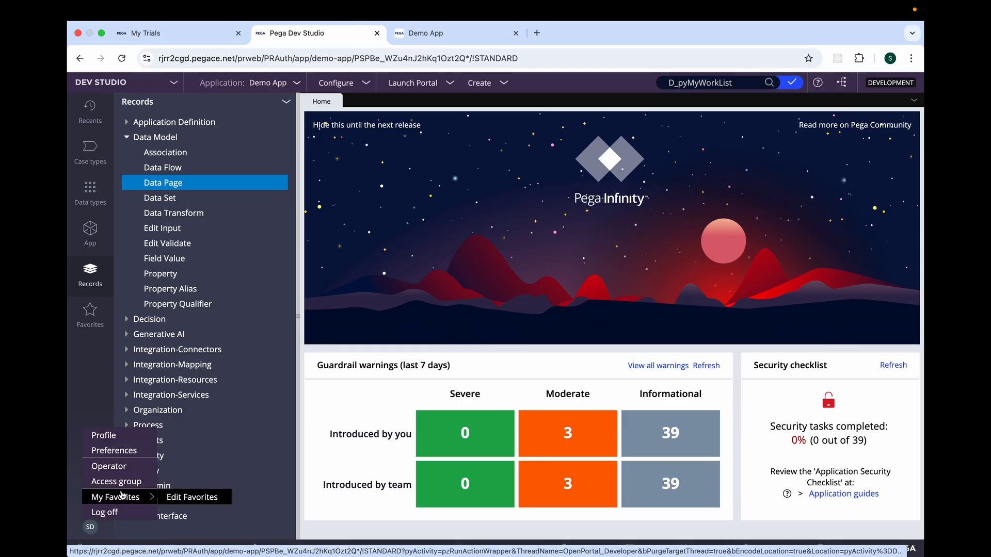
left_click(116, 482)
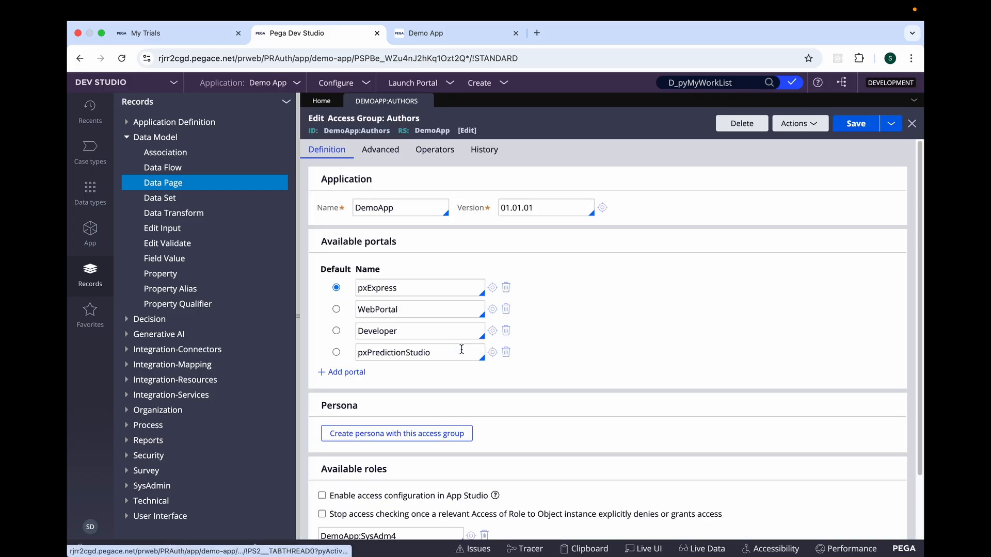
Add the pxAdminStudio portal to the access group's available portals and save the access group.
left_click(345, 372)
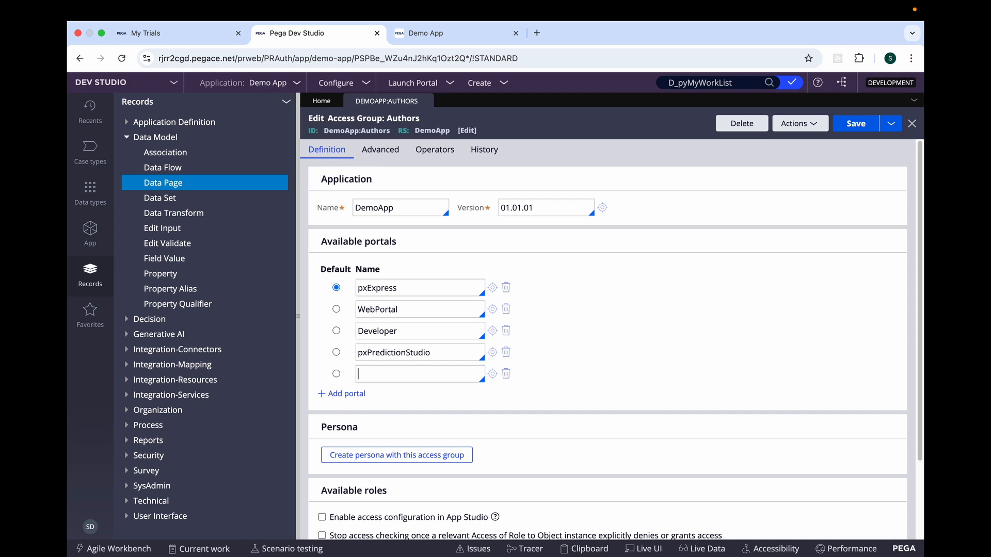
type("pxAdmin")
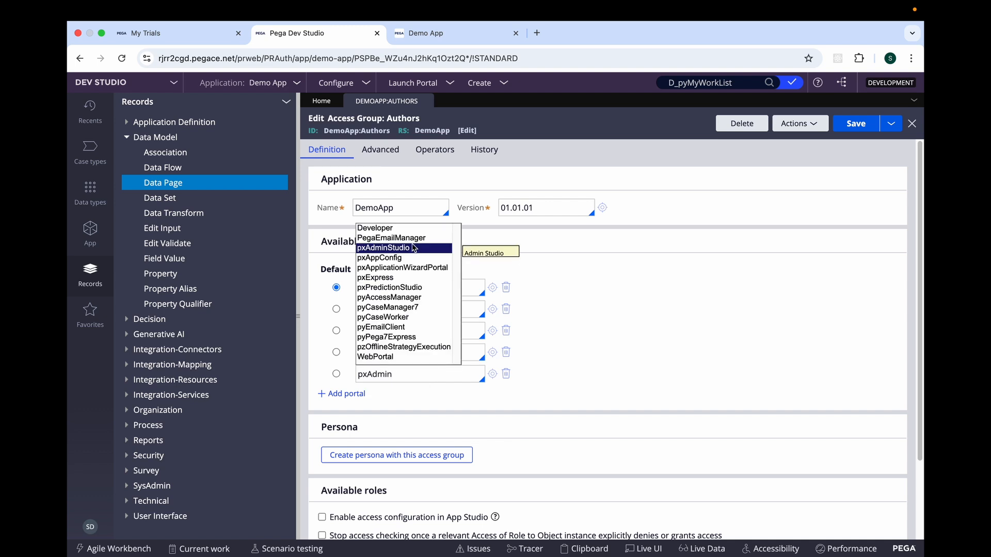
left_click(411, 248)
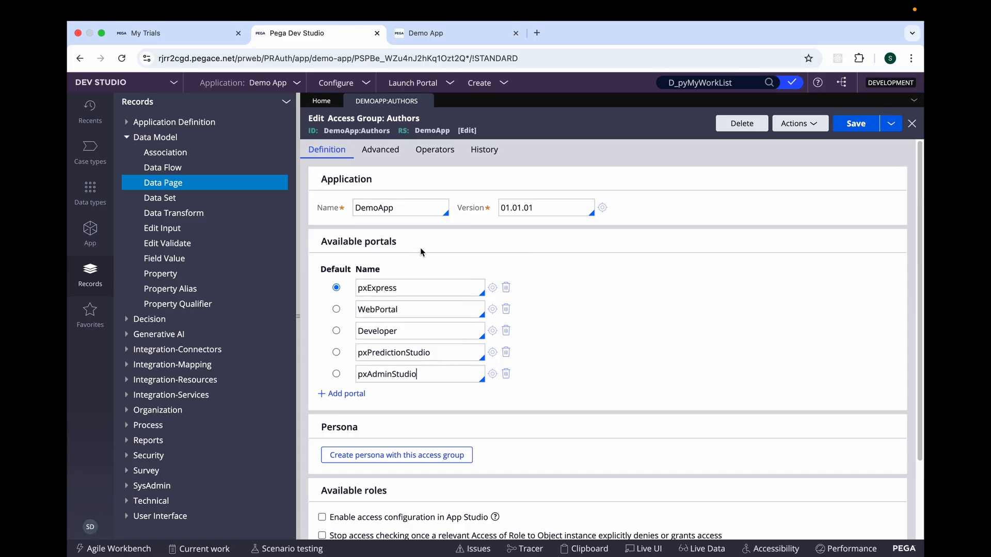
left_click(856, 123)
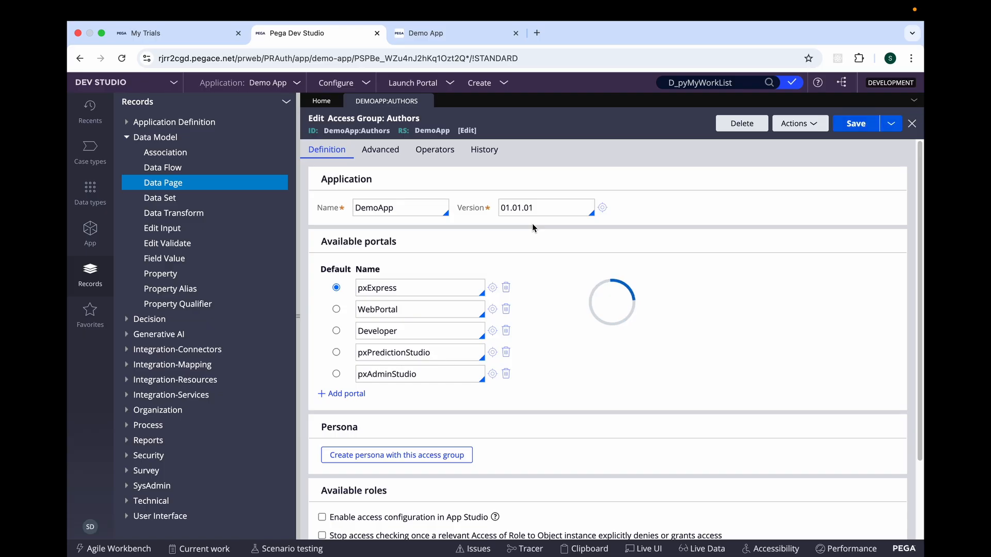
Return to App Studio, log off, and proceed to log back in to the application.
left_click(175, 84)
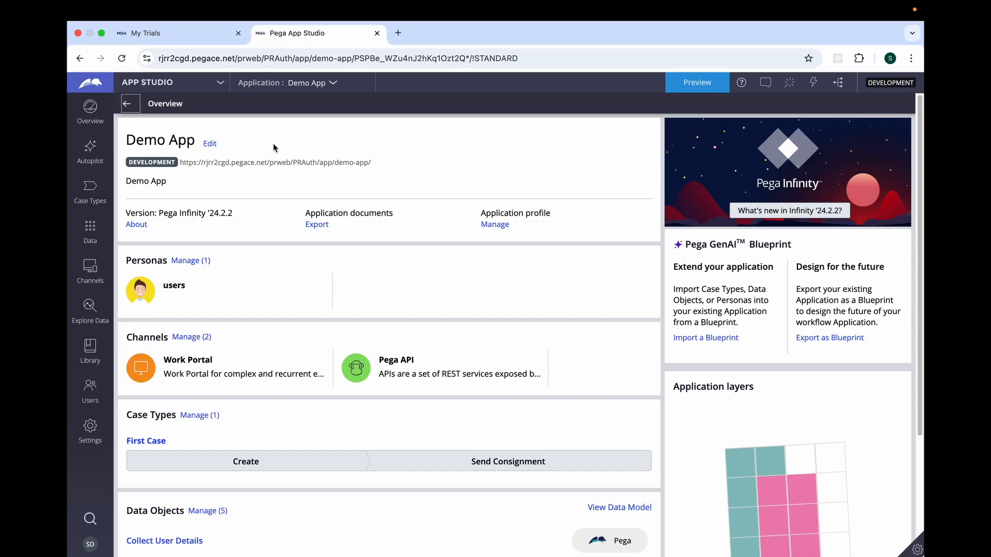
left_click(220, 83)
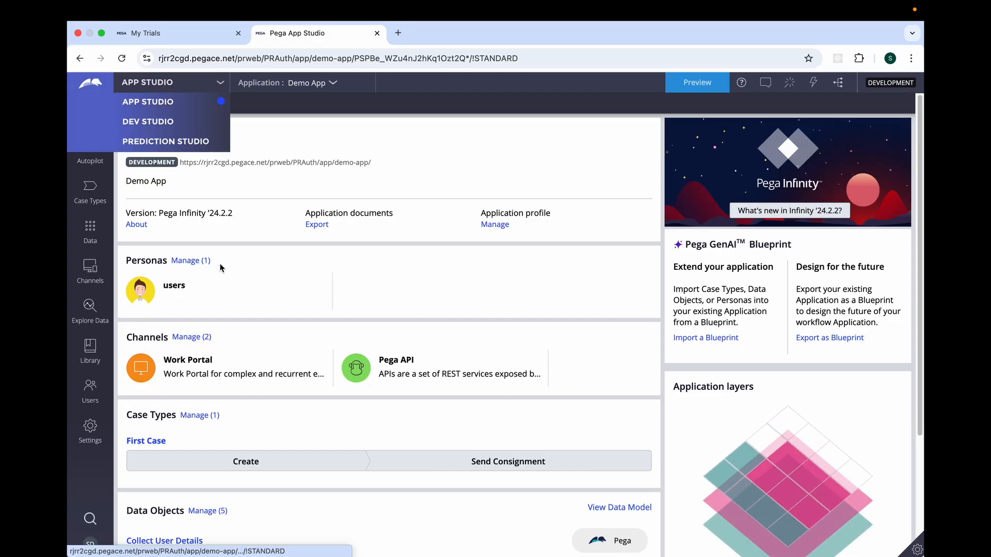
left_click(93, 548)
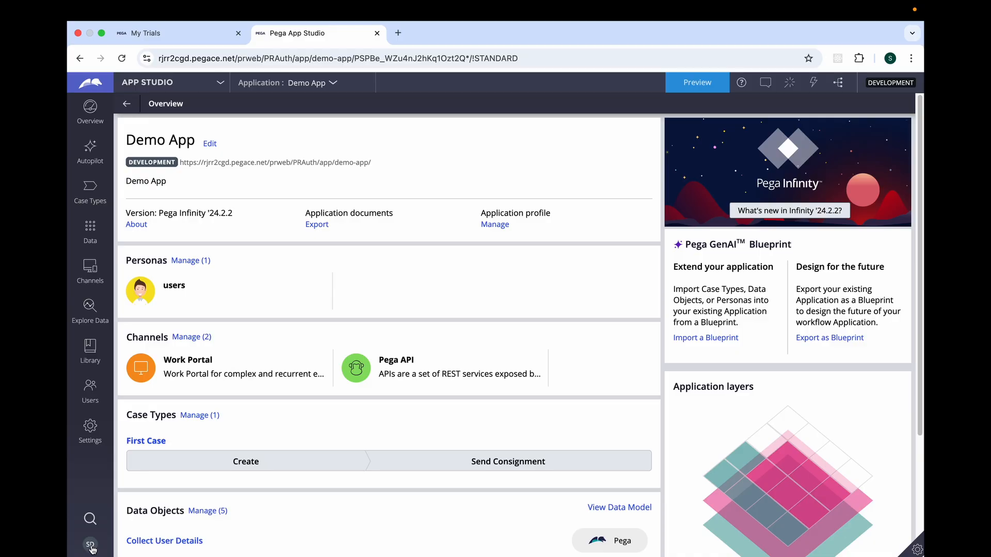
left_click(100, 534)
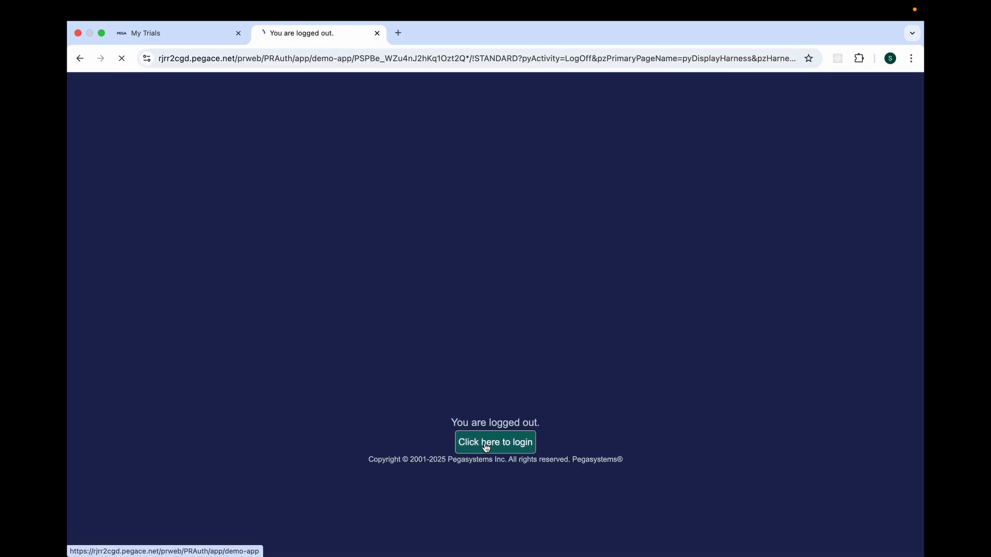
left_click(486, 447)
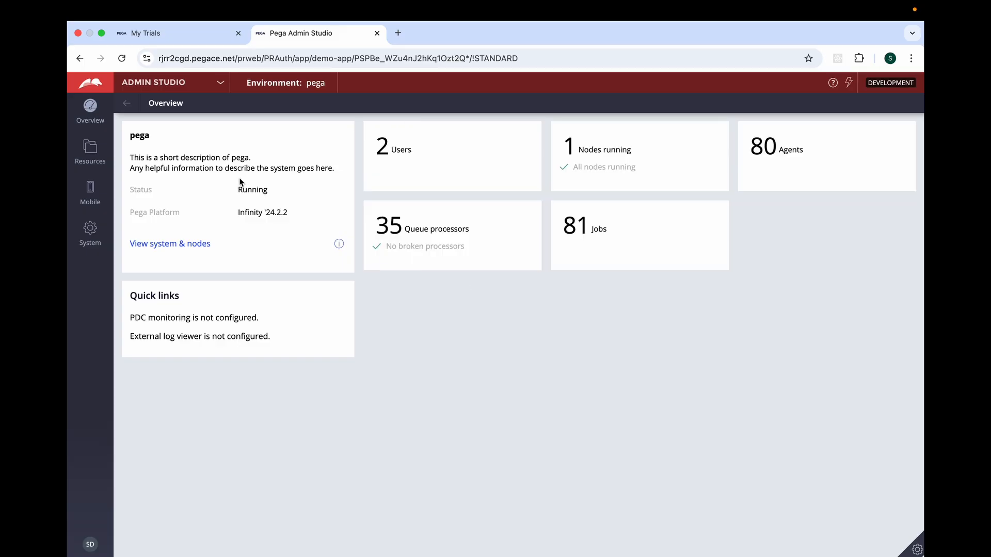
Open the APIs resource in Admin Studio for the Constellation DX APIs service package.
left_click(94, 158)
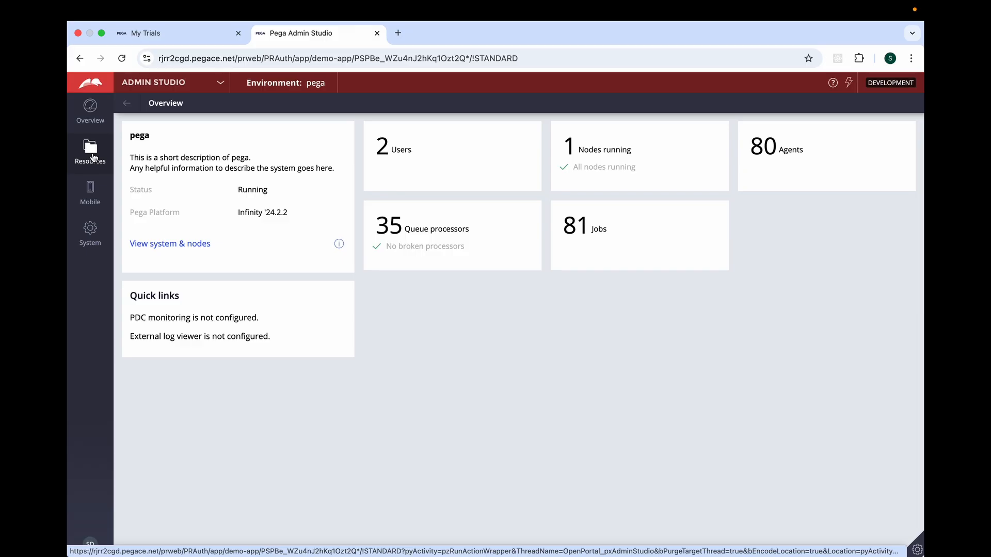
left_click(94, 157)
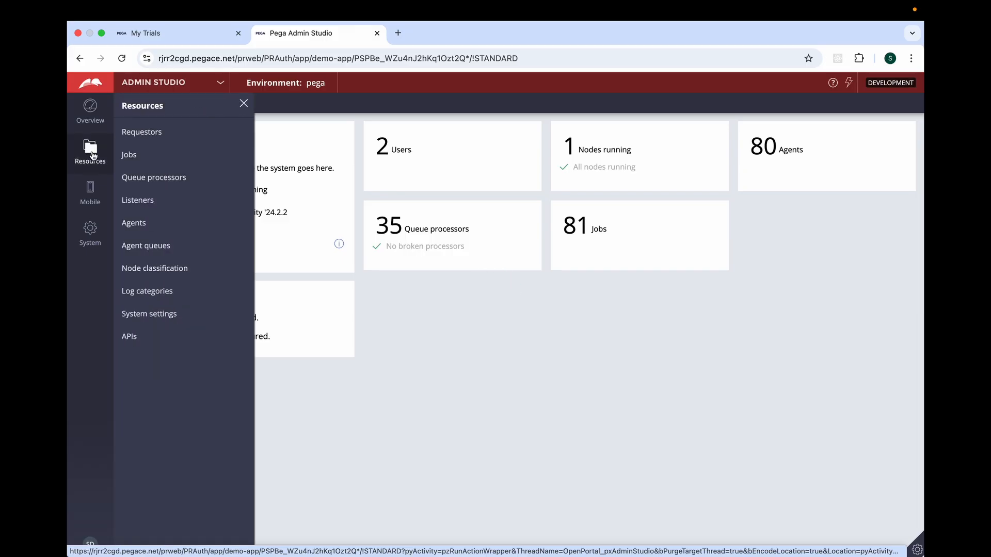
left_click(127, 338)
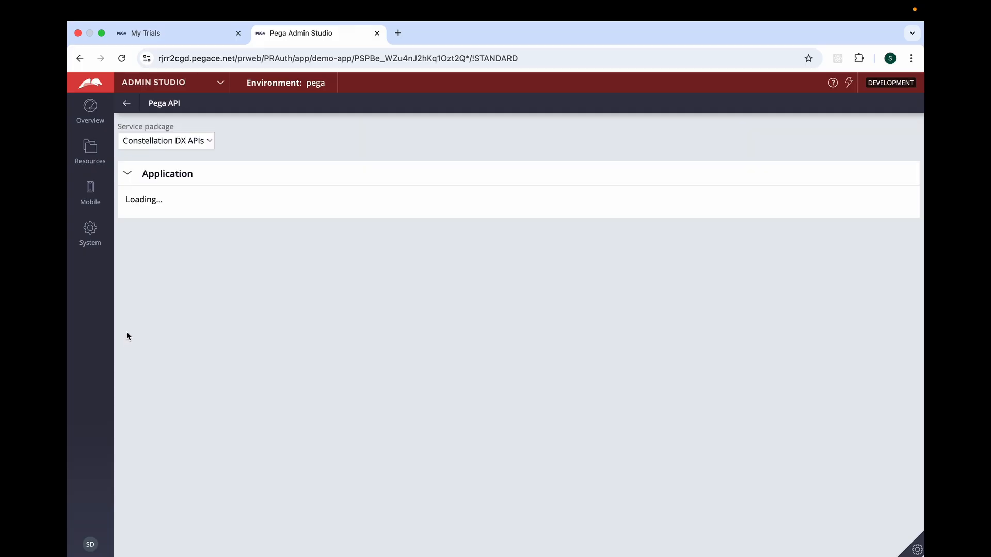
left_click(154, 141)
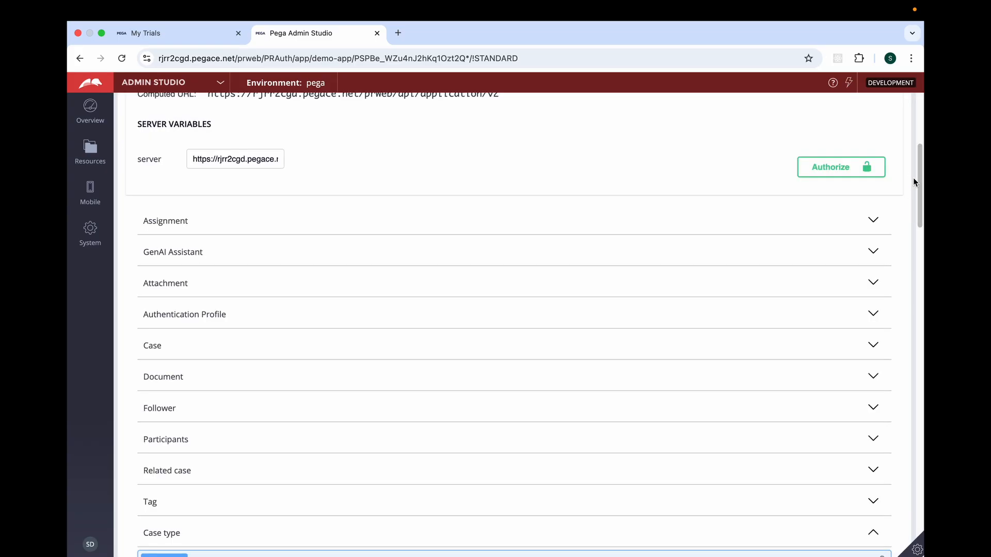
Examine the Data endpoints and the parameters and request body of PATCH /data/{data_view_ID}/actions/{action_ID}.
scroll(913, 181, "down", 8)
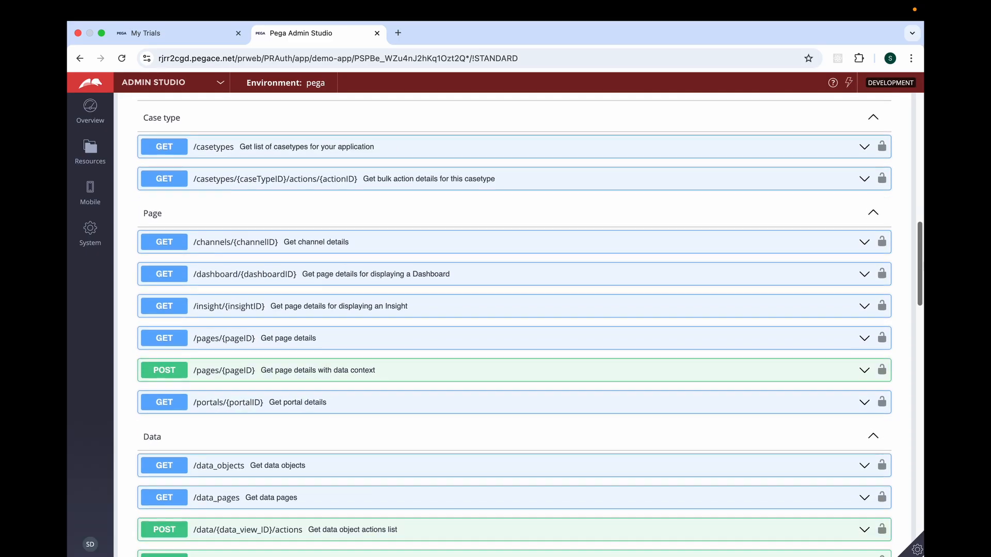
scroll(913, 289, "down", 3)
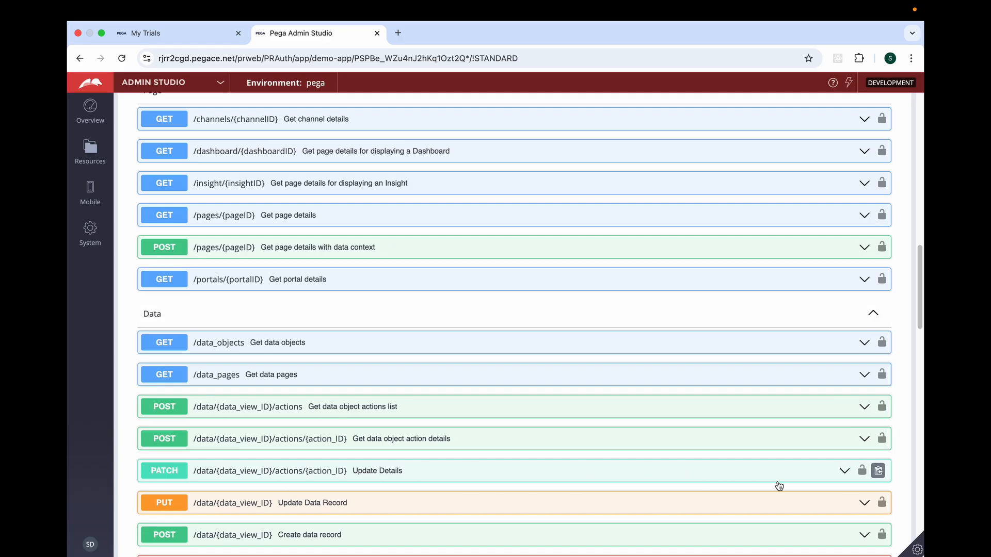
left_click(847, 472)
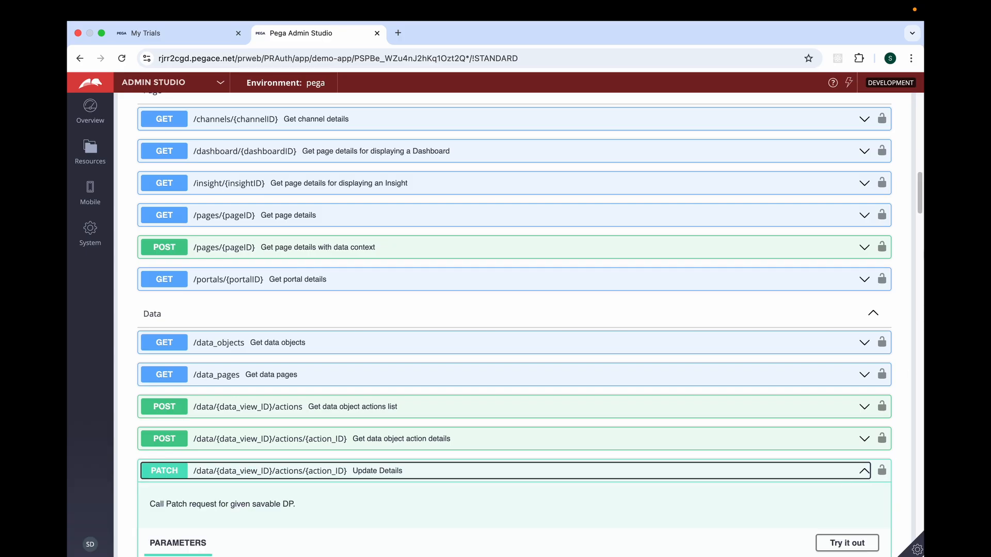
scroll(848, 474, "down", 3)
scroll(514, 326, "down", 3)
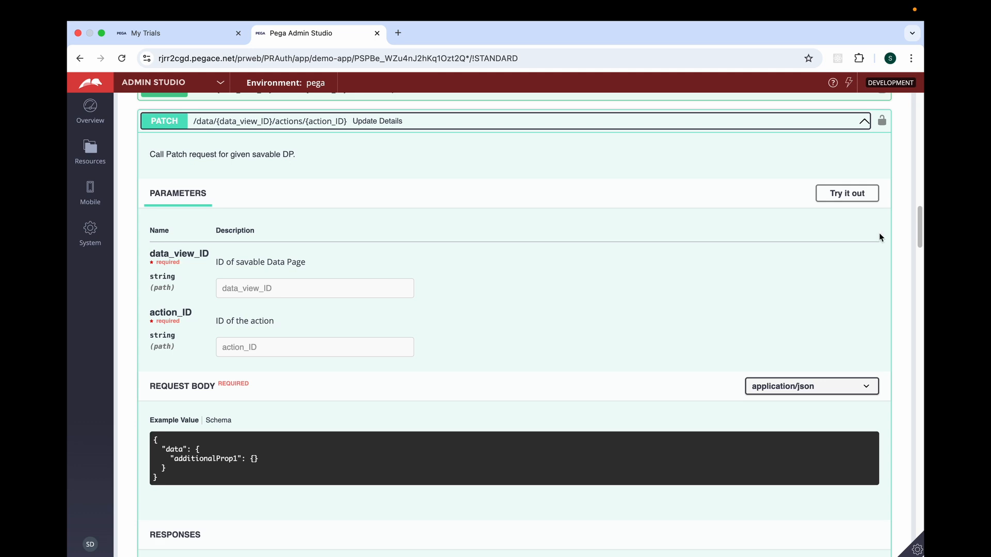
left_click(230, 123)
left_click(412, 124)
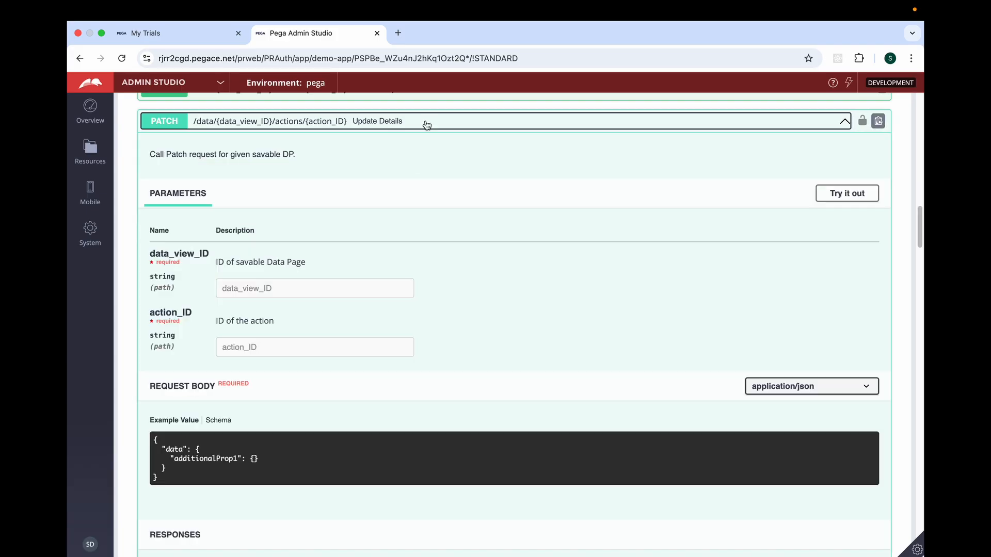
Switch from Admin Studio to Dev Studio and launch the Demo App web portal.
scroll(334, 331, "up", 15)
left_click(222, 84)
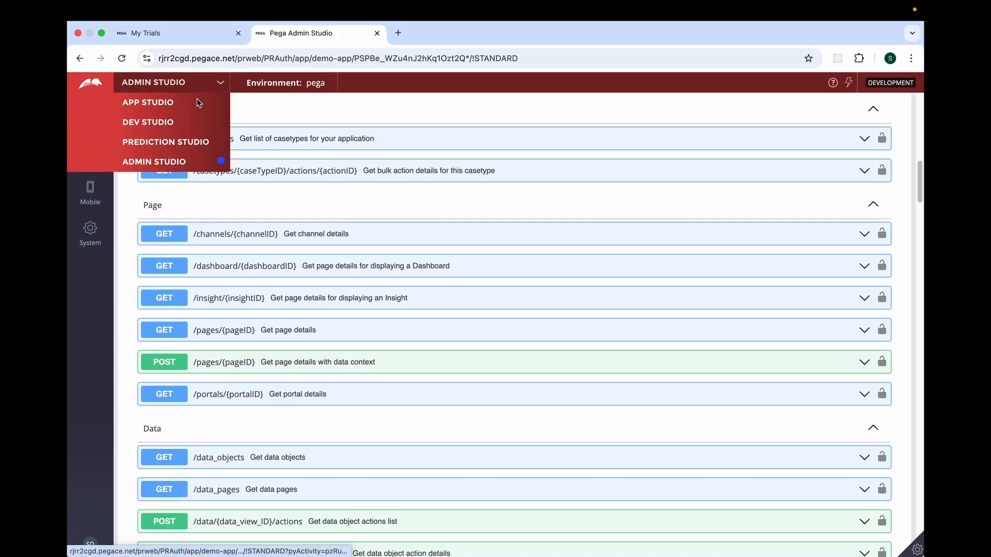
left_click(149, 124)
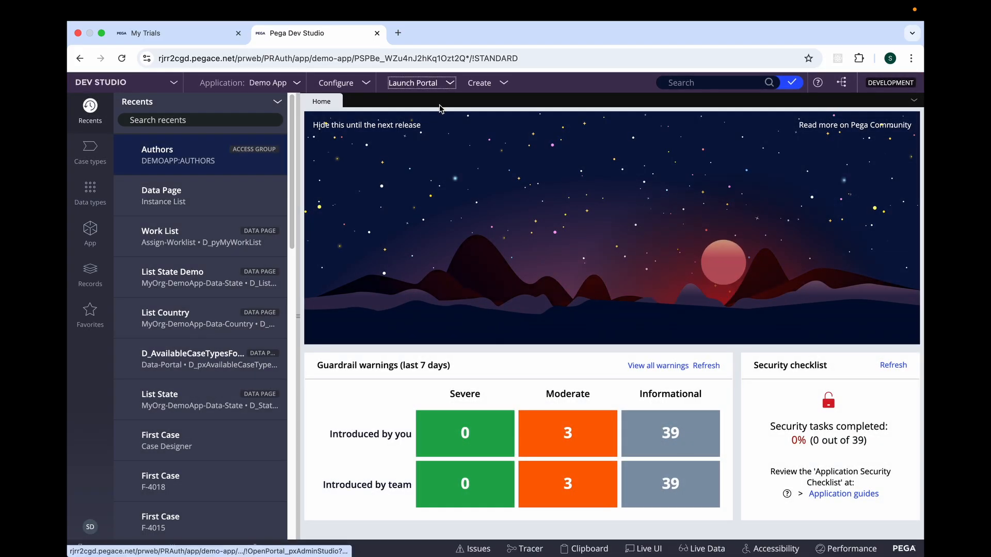
left_click(433, 197)
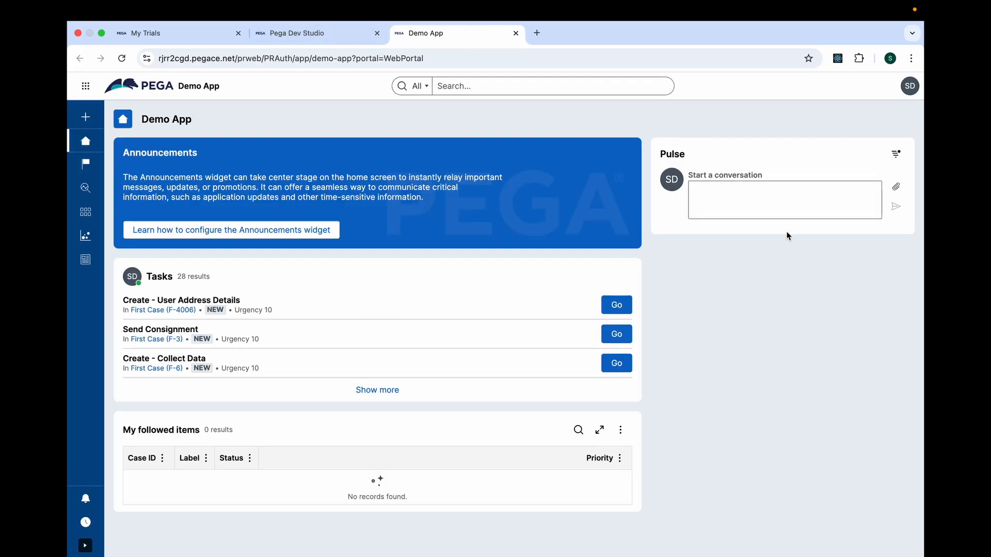
Open the browser developer tools on the portal and reload the page to record its Fetch/XHR network requests.
right_click(785, 237)
left_click(834, 443)
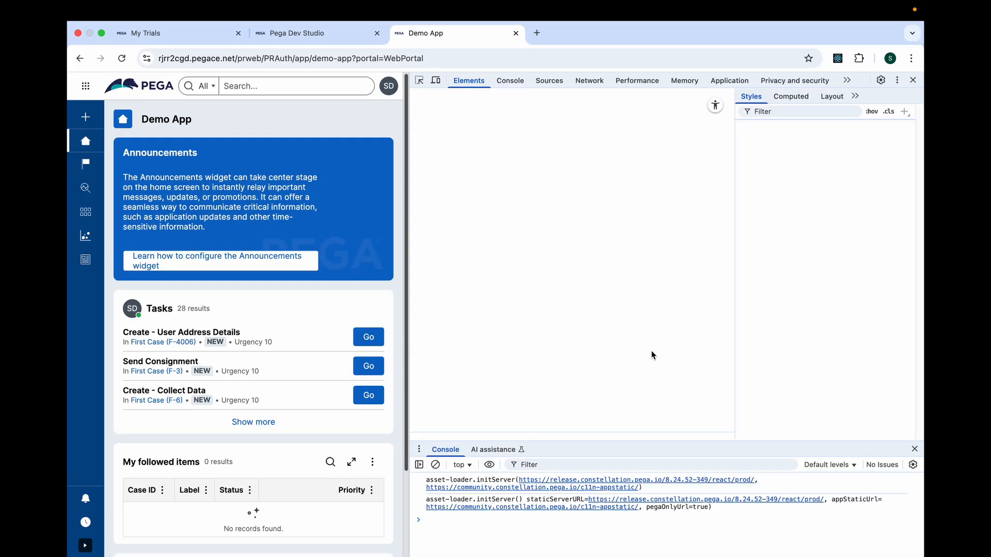
left_click(582, 80)
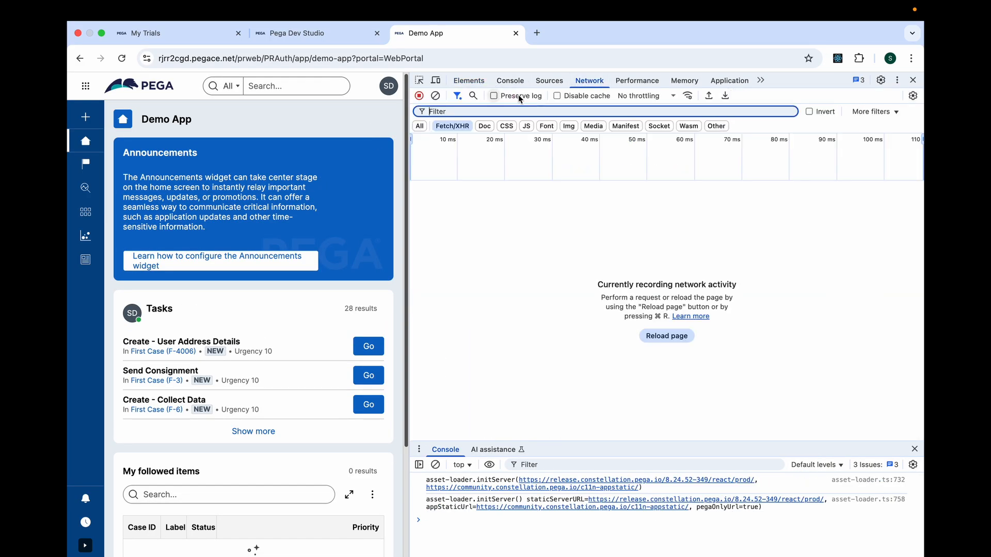
left_click(124, 86)
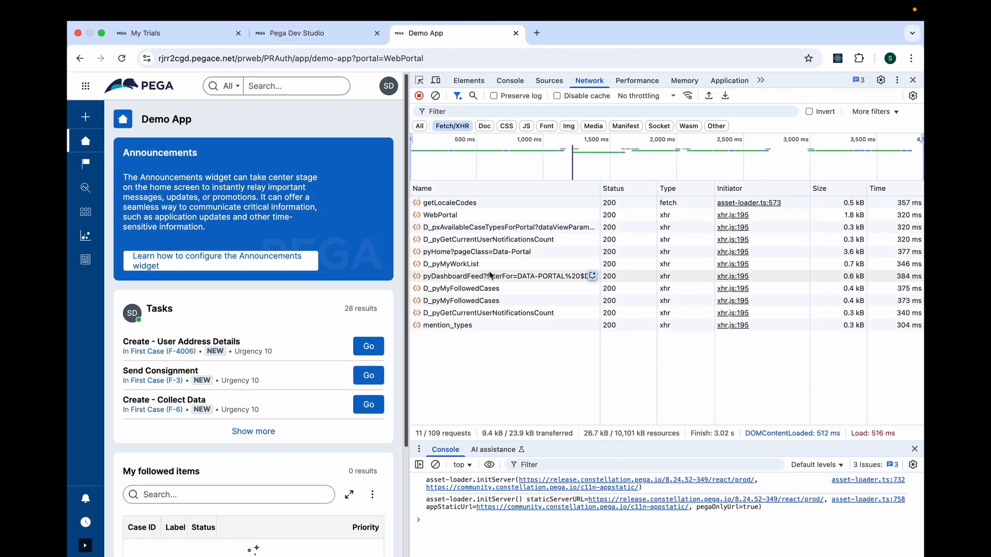
Examine the D_pyMyWorkList request's URL and copy the data page name from it.
left_click(449, 265)
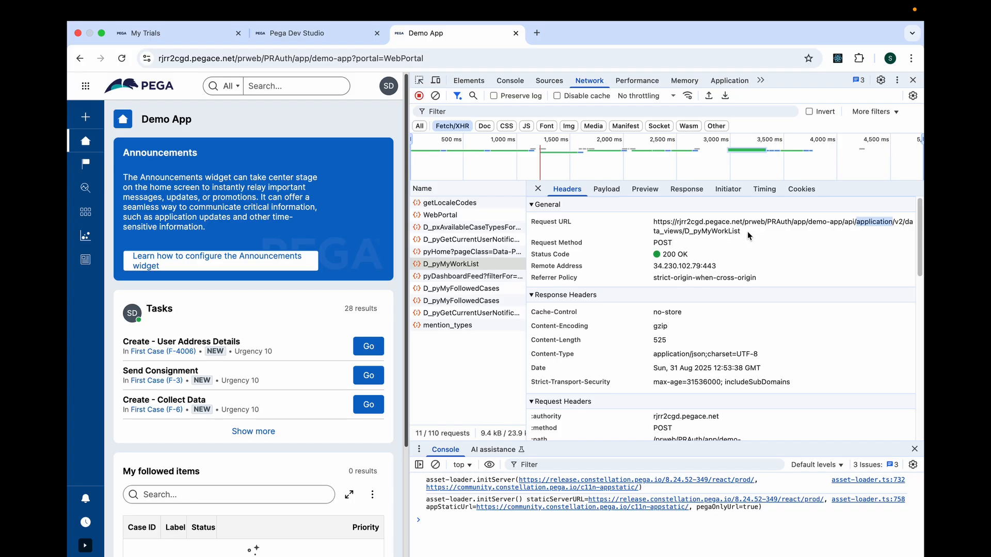
left_click_drag(750, 235, 656, 227)
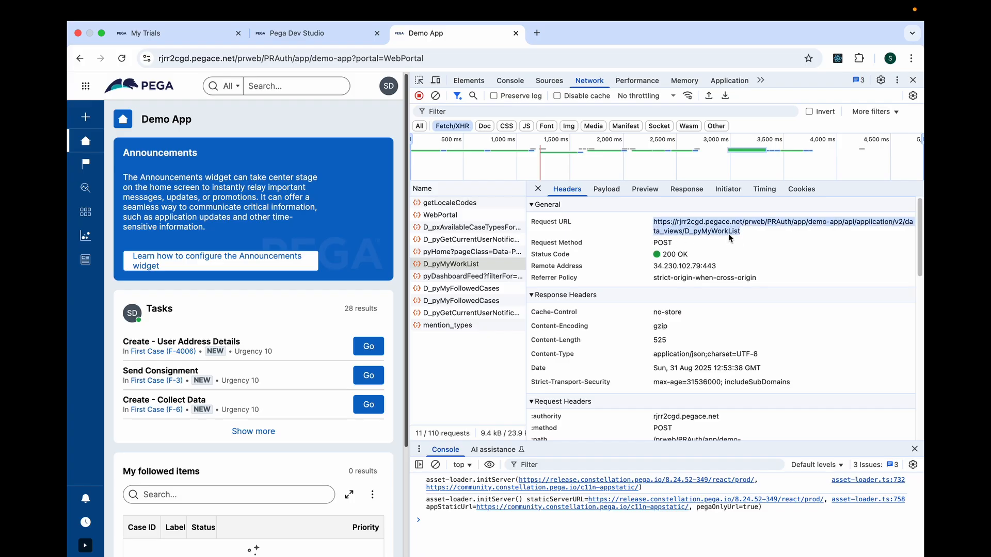
double_click(715, 230)
key("super+c")
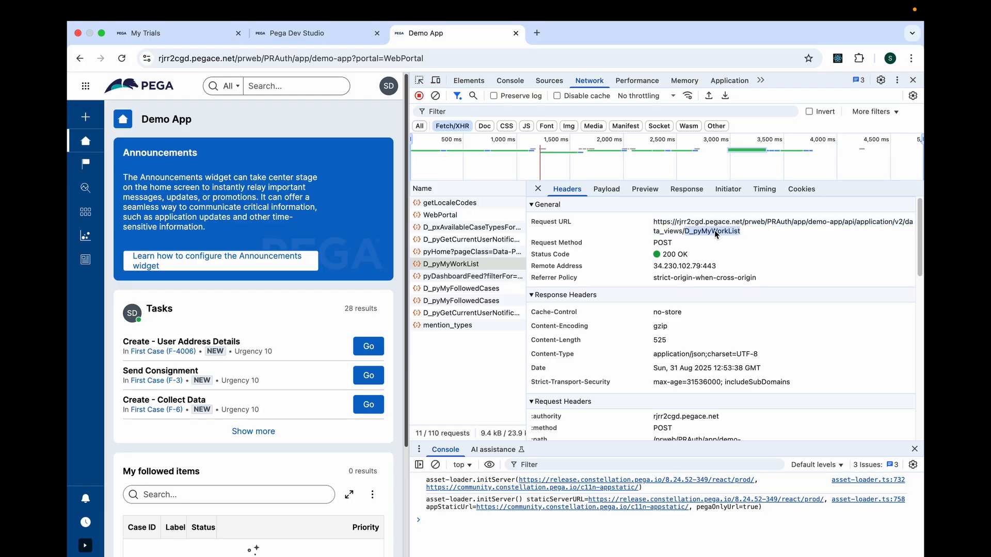
Search Dev Studio for D_pyMyWorkList and open its data page rule.
left_click(296, 34)
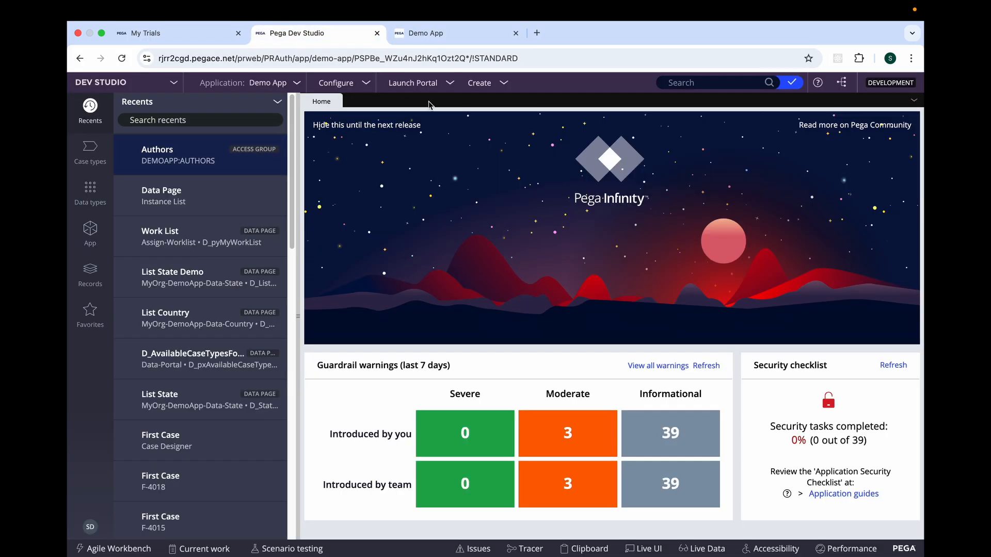
left_click(713, 81)
key("super+v")
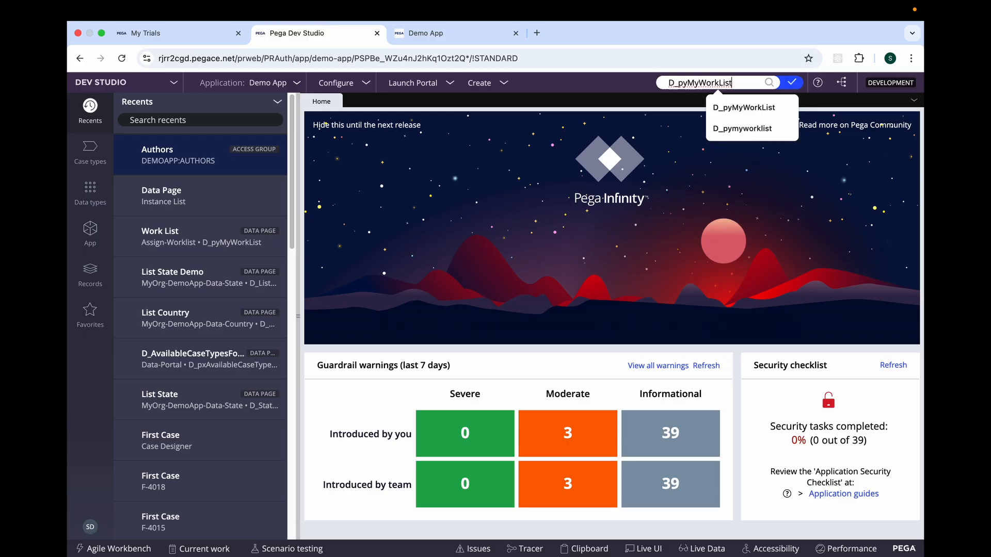
key("Return")
left_click(511, 141)
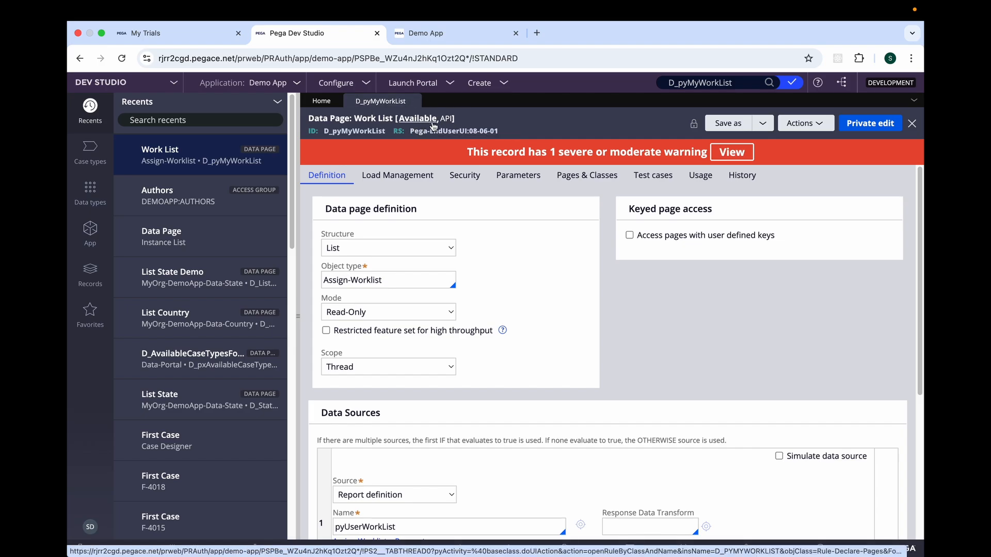
Browse the Data Page records under Data Model and open the D_CountryList data page.
left_click(90, 272)
left_click(127, 138)
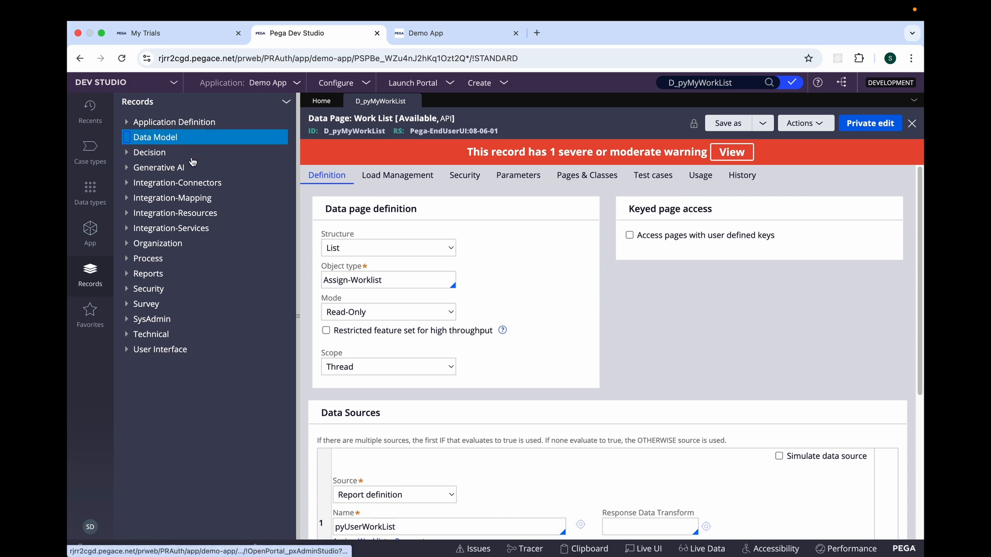
left_click(160, 184)
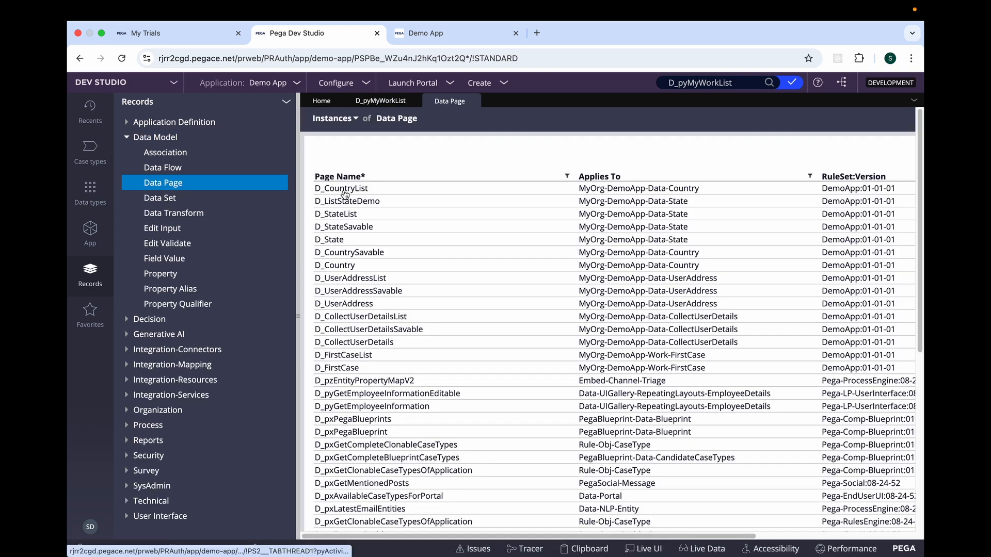
left_click(345, 190)
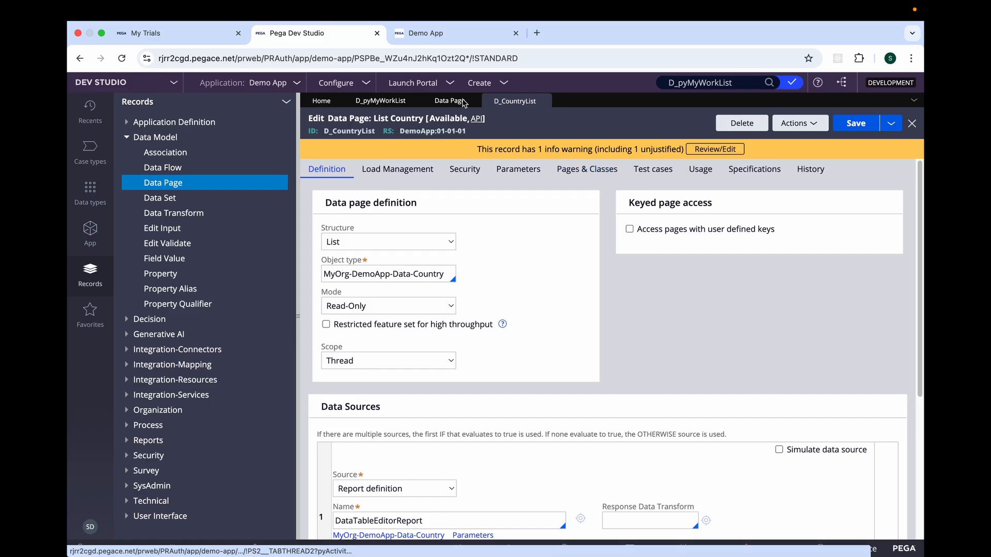
Return to the portal's network requests and copy the data page name from the D_pyGetCurrentUserNotificationsCount request URL.
left_click(427, 33)
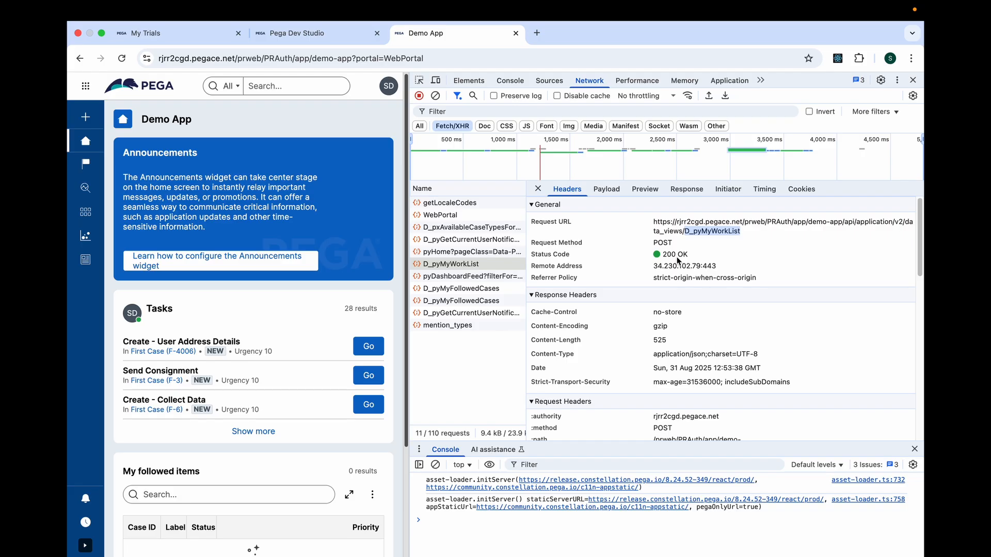
left_click(324, 33)
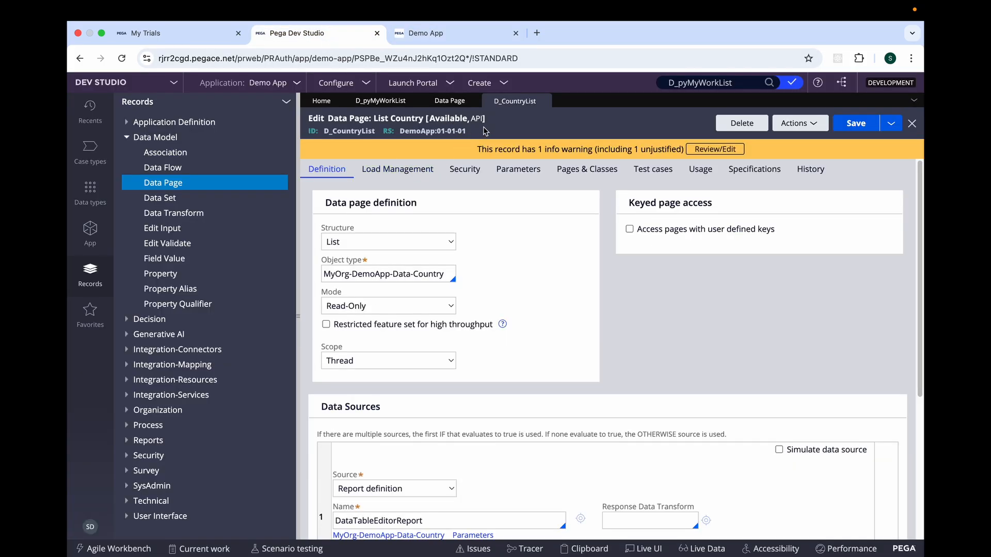
left_click(450, 34)
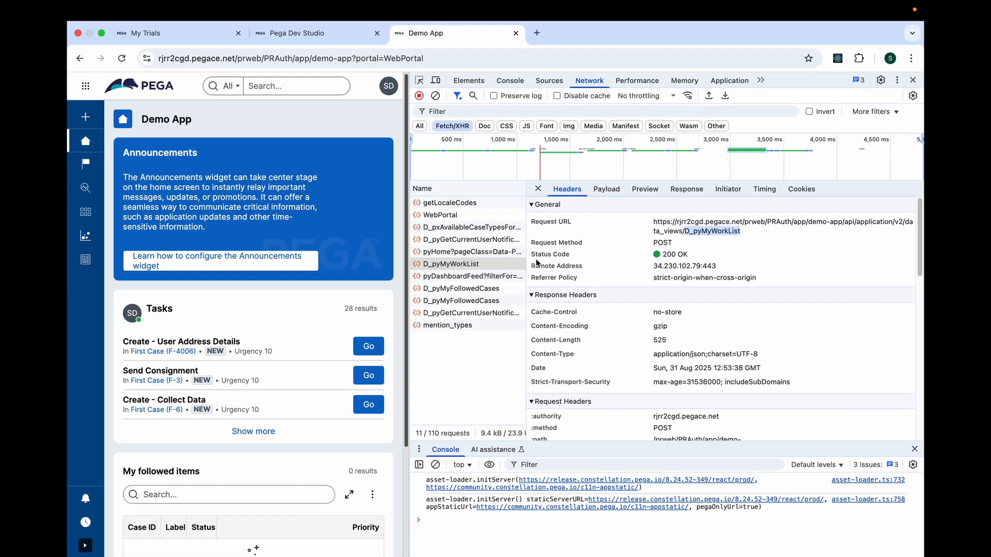
left_click(447, 241)
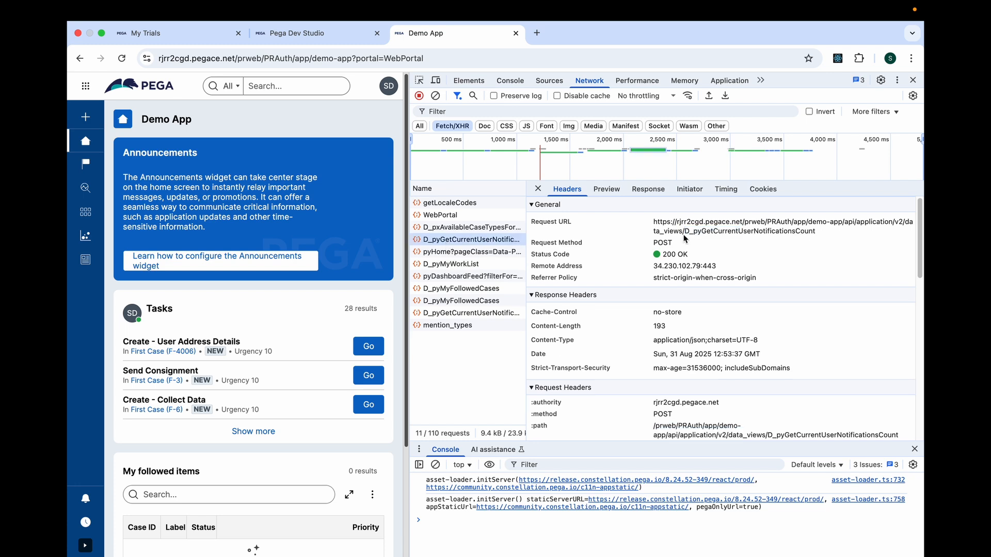
double_click(744, 232)
key("super+c")
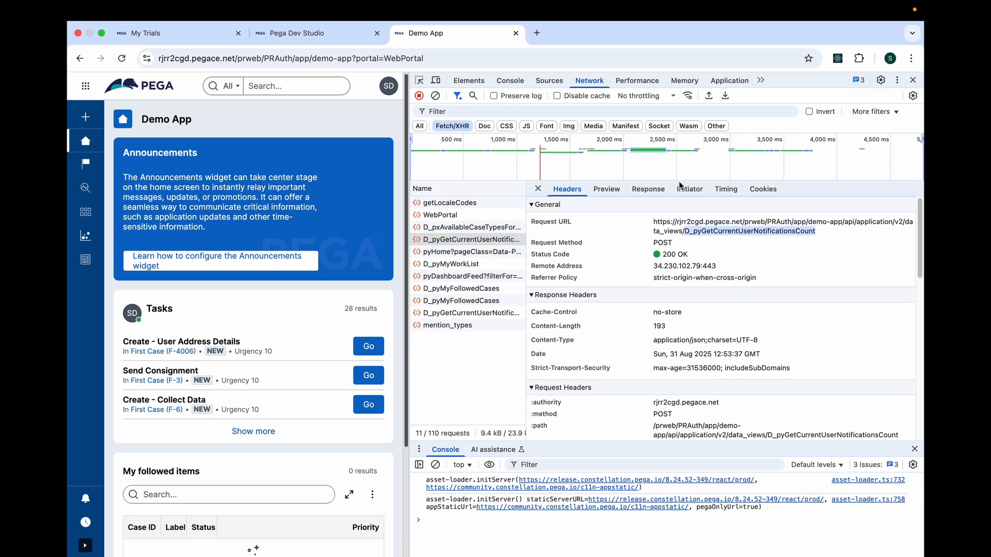
Search Dev Studio for D_pyGetCurrentUserNotificationsCount and open its data page rule.
left_click(315, 34)
double_click(701, 84)
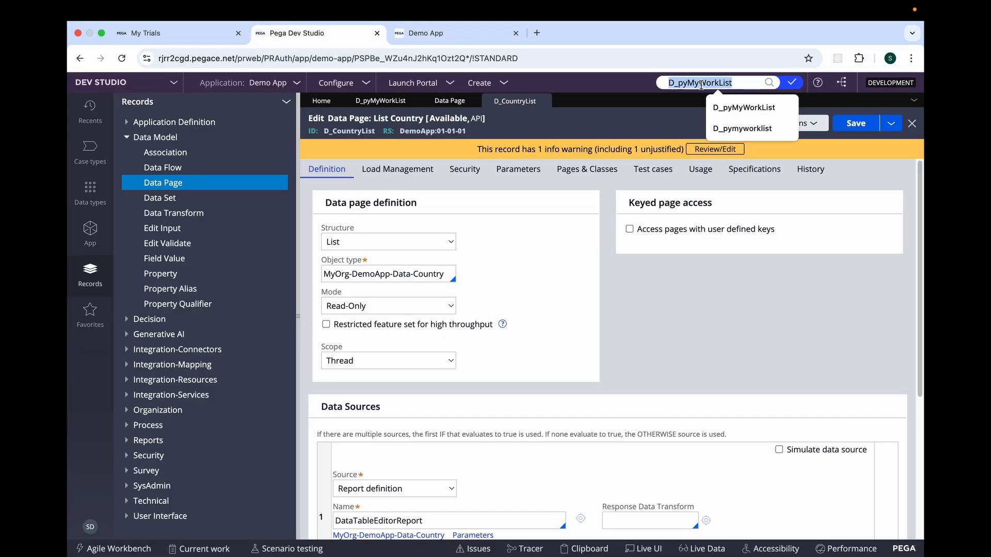
key("super+v")
key("Return")
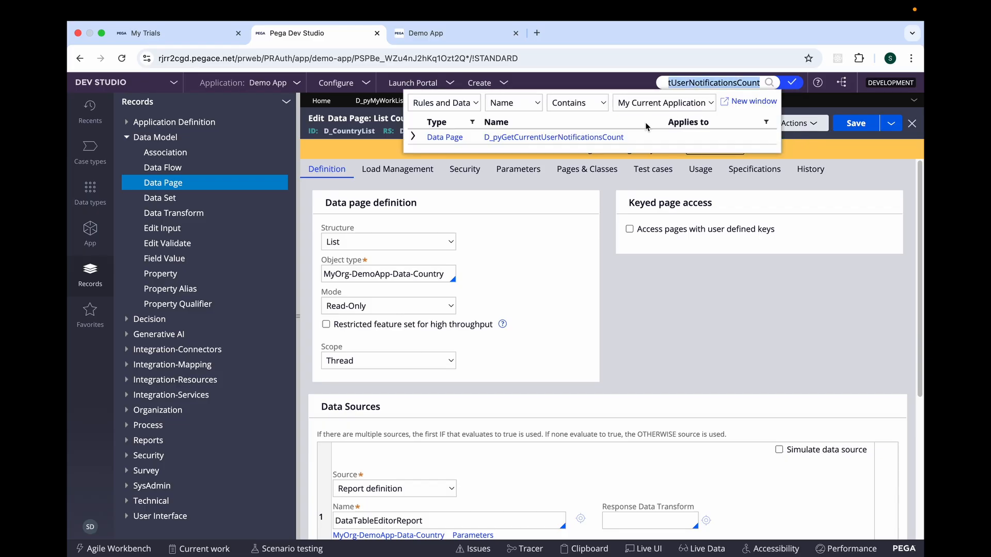
left_click(542, 137)
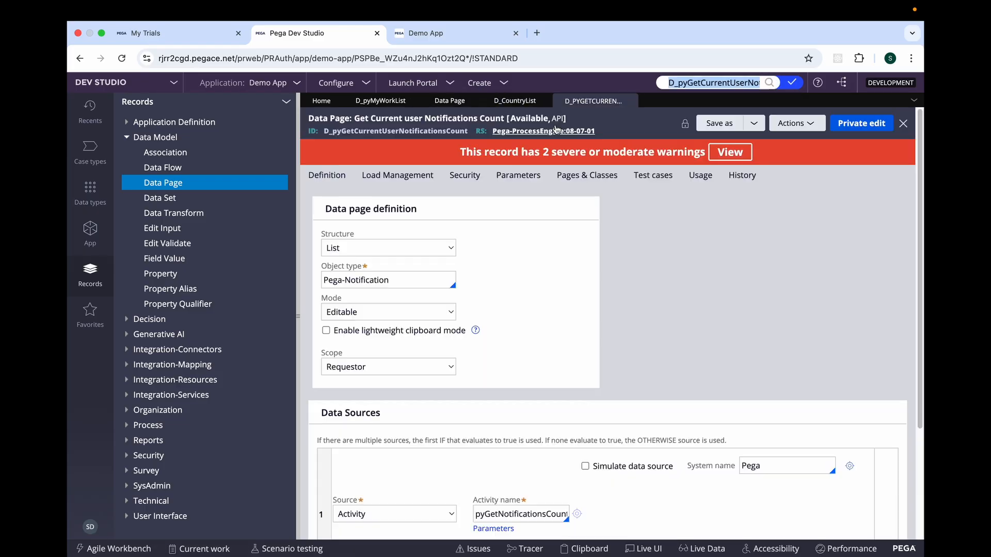
Return to the portal without developer tools, create a First Case and advance it to User Address Details.
left_click(452, 36)
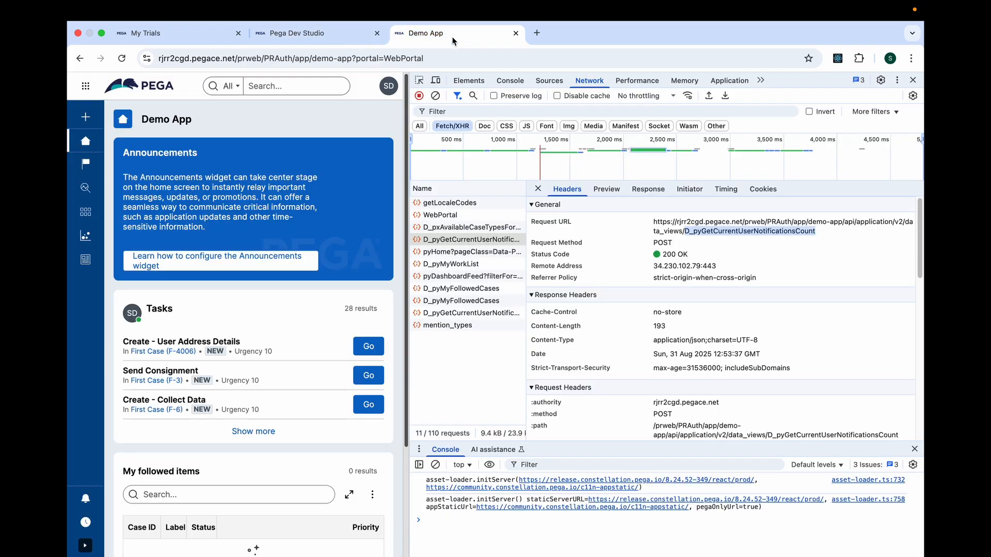
left_click(912, 80)
left_click(86, 121)
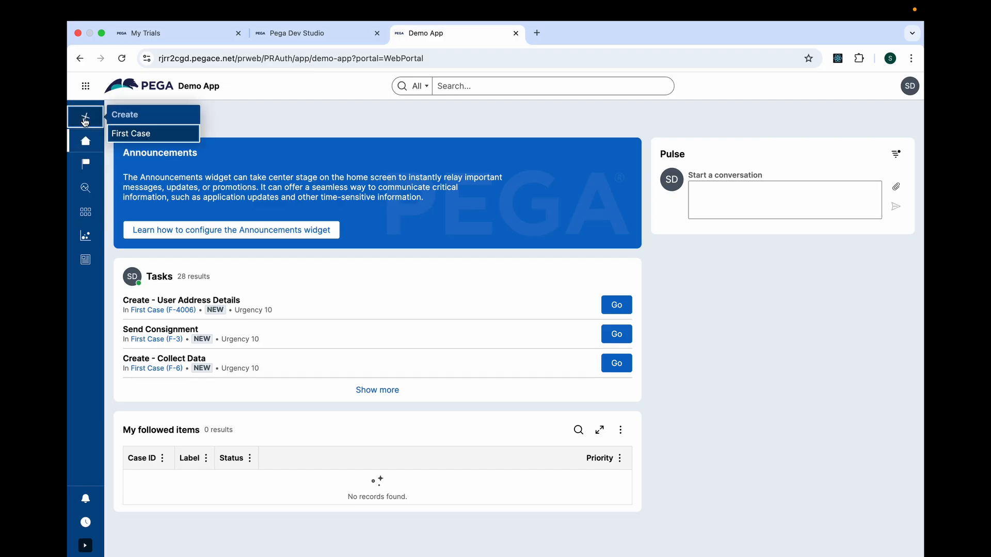
left_click(124, 135)
left_click(666, 319)
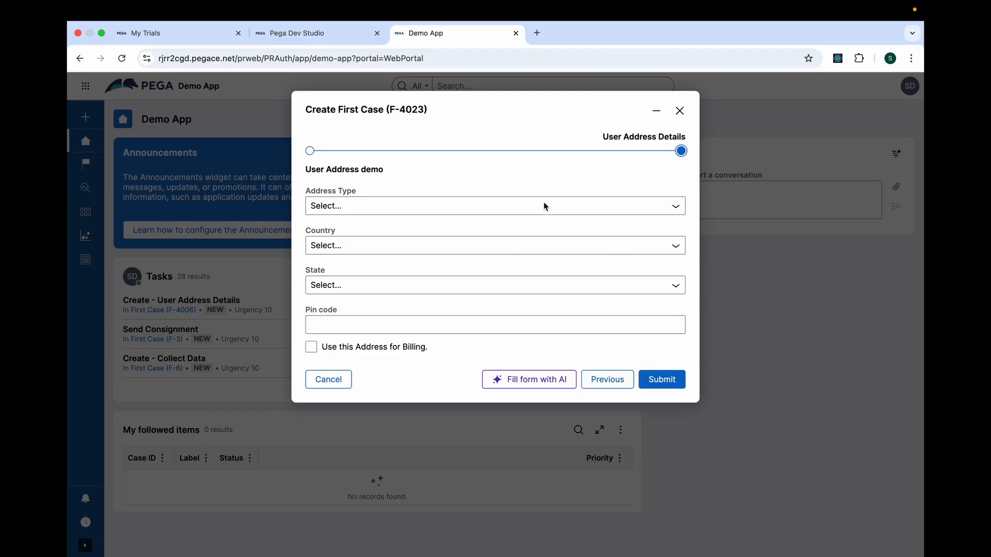
Discard the new case with the developer tools reopened, and open the existing User Address Details task alongside its network requests.
right_click(817, 297)
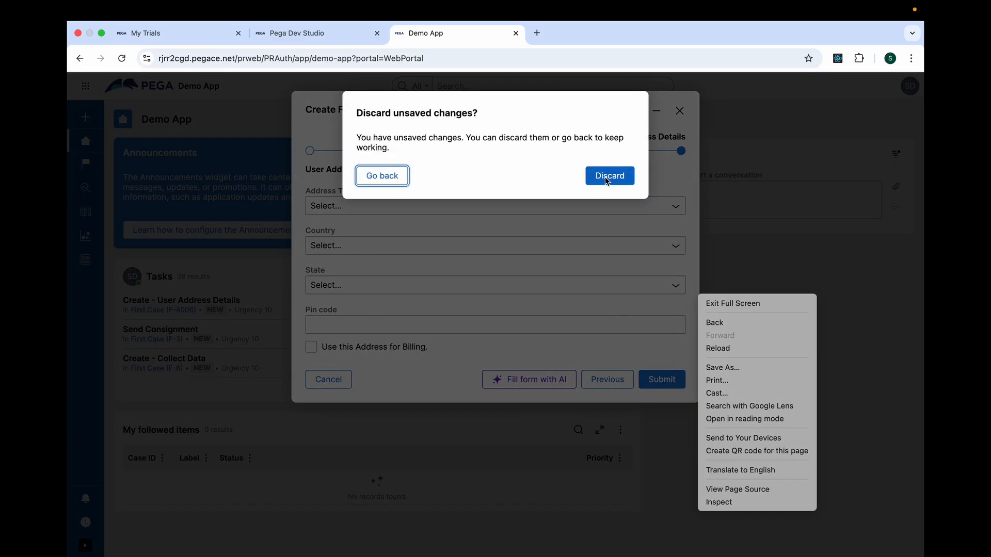
left_click(719, 503)
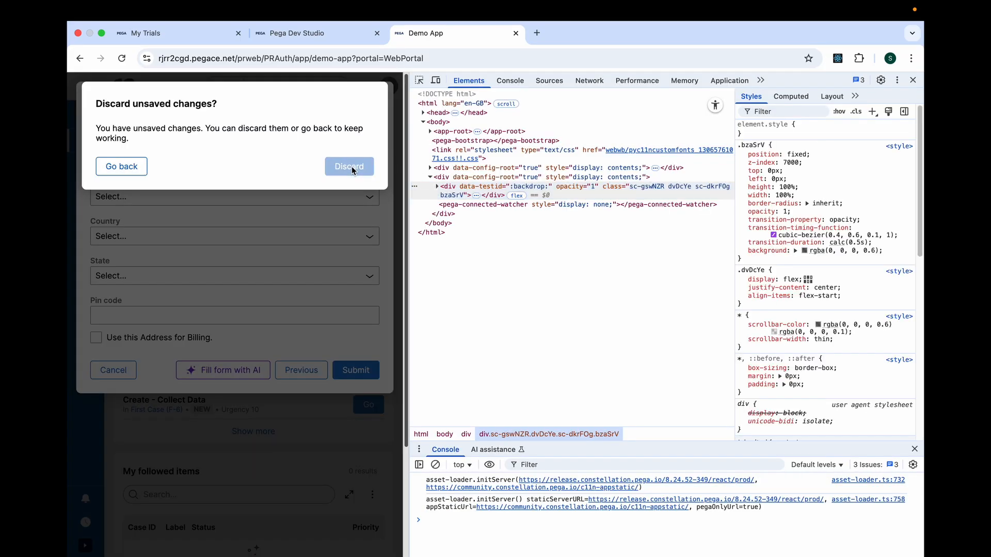
left_click(350, 166)
left_click(368, 346)
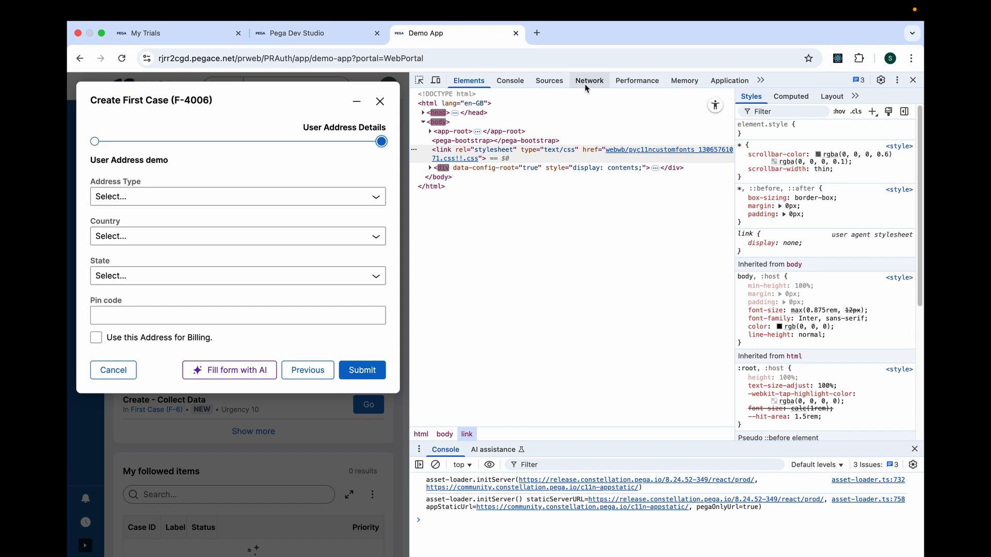
left_click(589, 81)
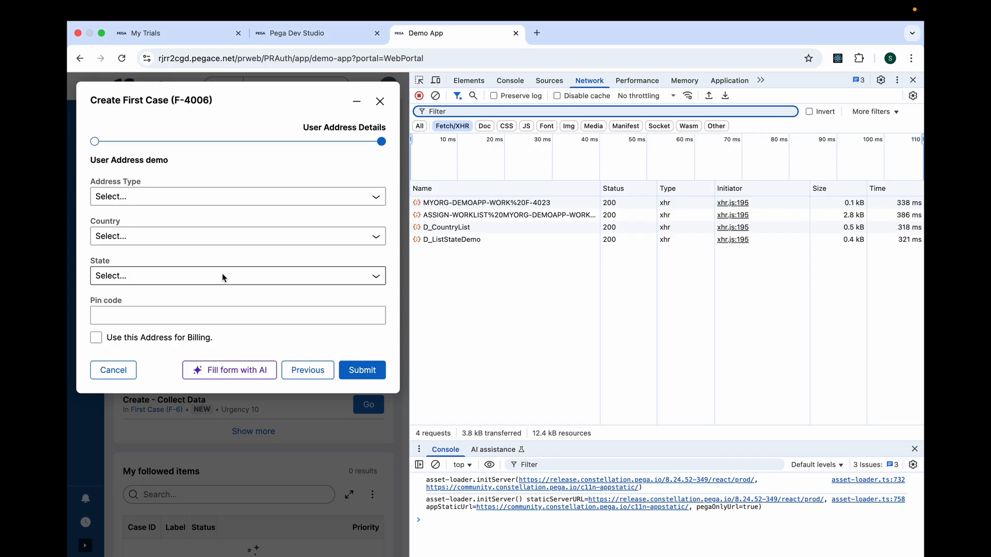
Examine the request URL of the ASSIGN-WORKLIST call that loads the assignment, including its viewType parameter.
left_click(441, 216)
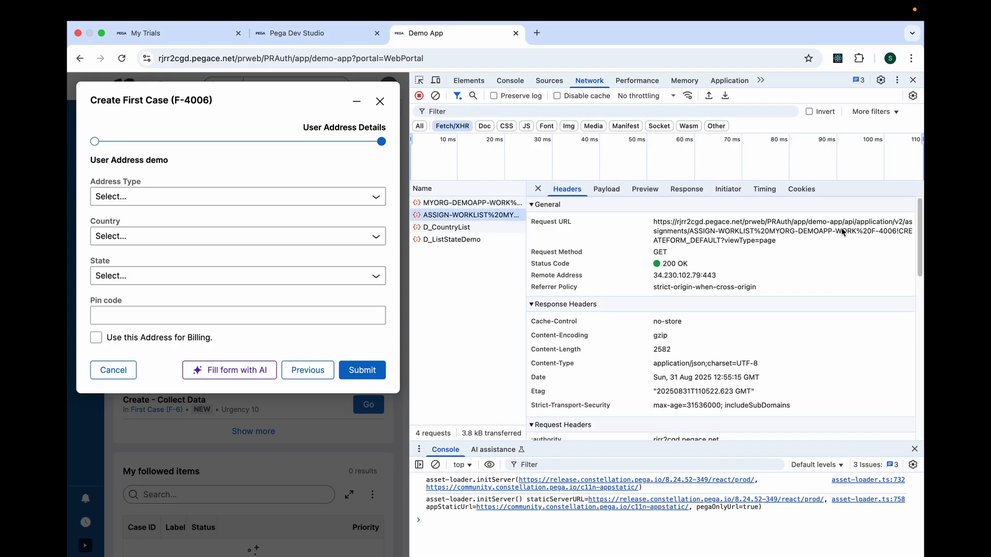
double_click(910, 226)
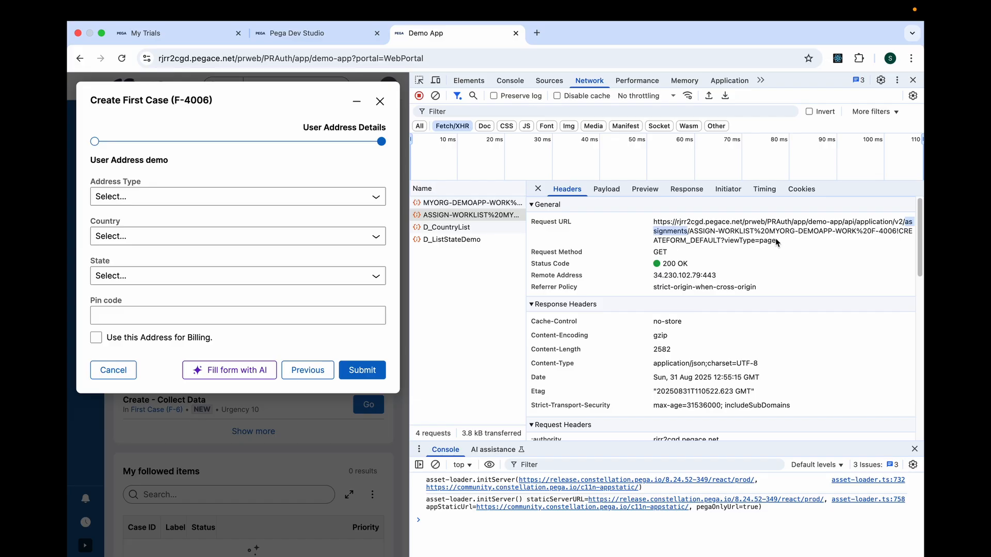
double_click(748, 241)
Clear the network log, set Country to India in the address form, and open the resulting D_ListStateDemo request's details.
left_click(436, 96)
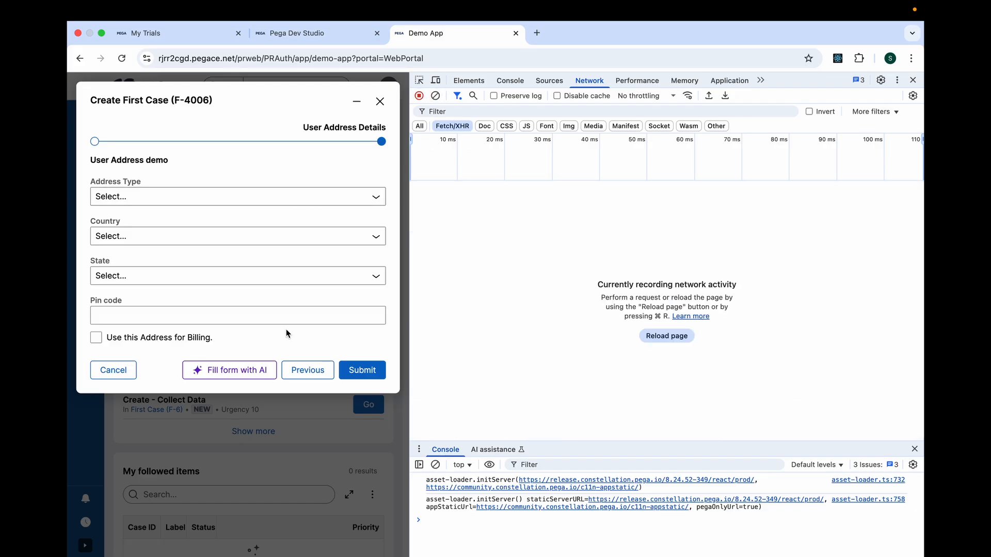
left_click(148, 238)
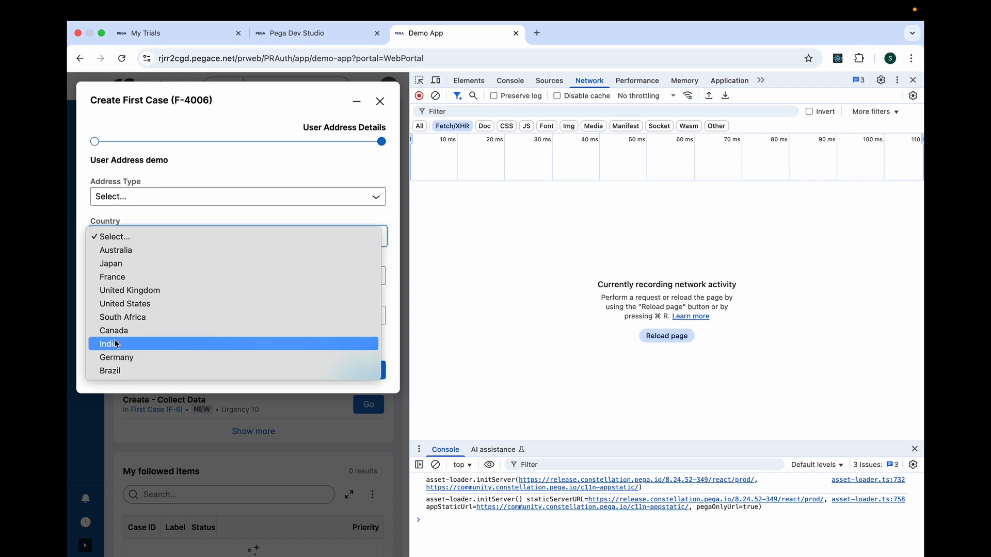
left_click(120, 345)
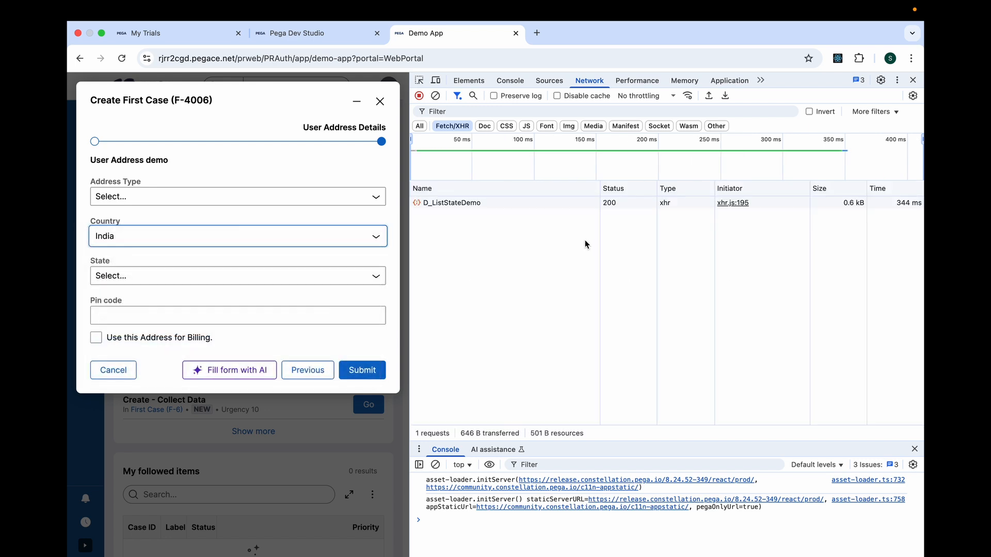
left_click(445, 203)
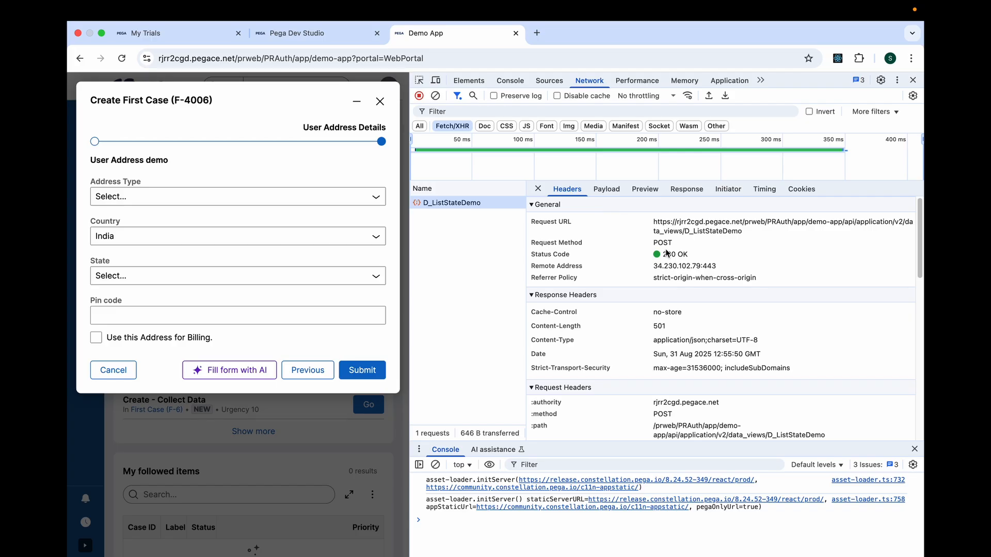
Review the state names in the D_ListStateDemo response and compare them with the options of the form's State dropdown.
left_click(685, 190)
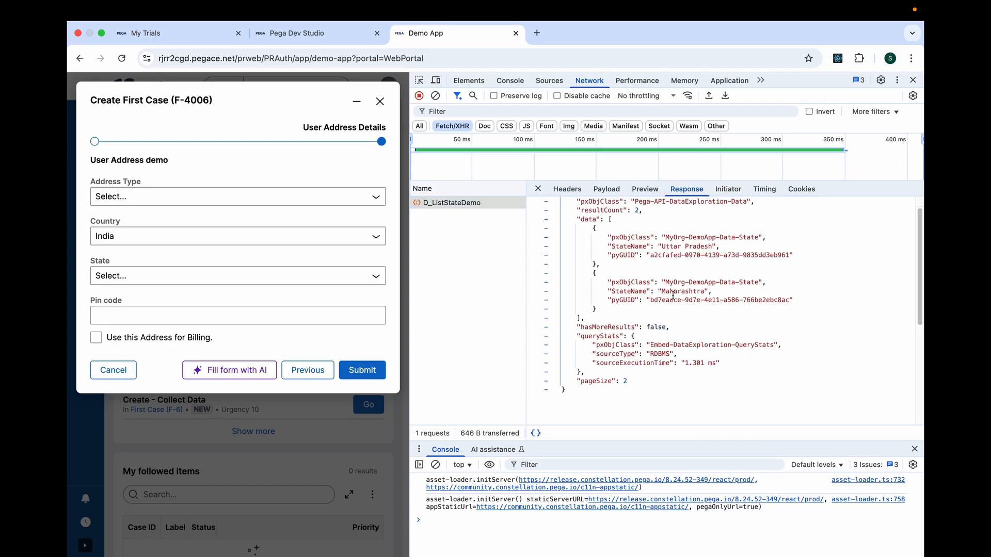
double_click(691, 247)
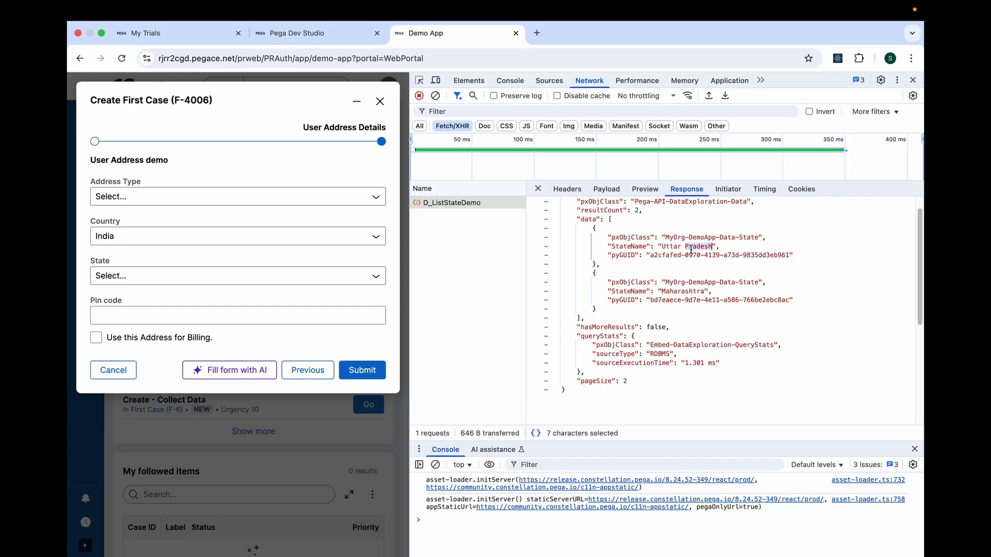
left_click(242, 276)
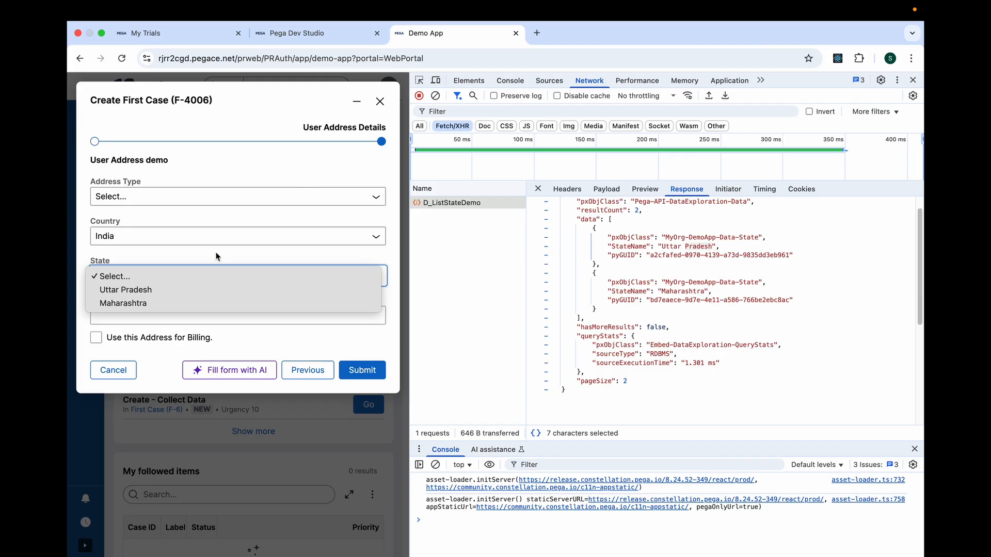
left_click(438, 96)
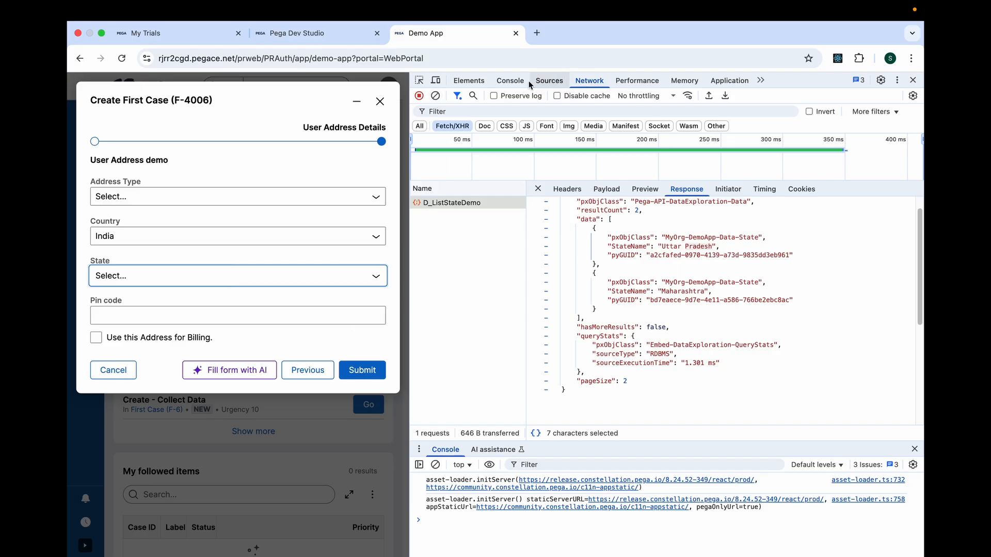
Run PCore.getDebugger().toggleXRay(true); in the browser console to switch on the X-Ray overlay.
left_click(511, 81)
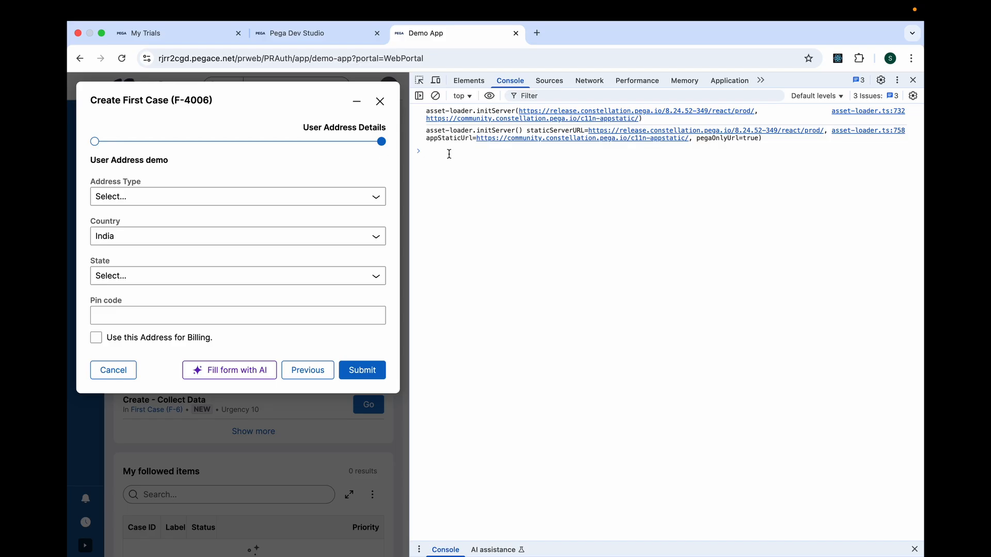
type("pcore")
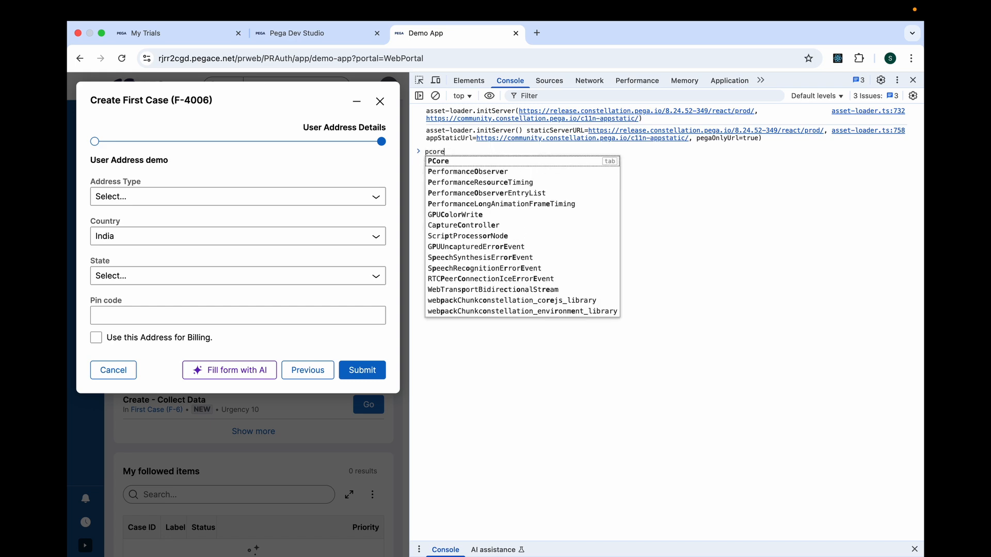
left_click(438, 164)
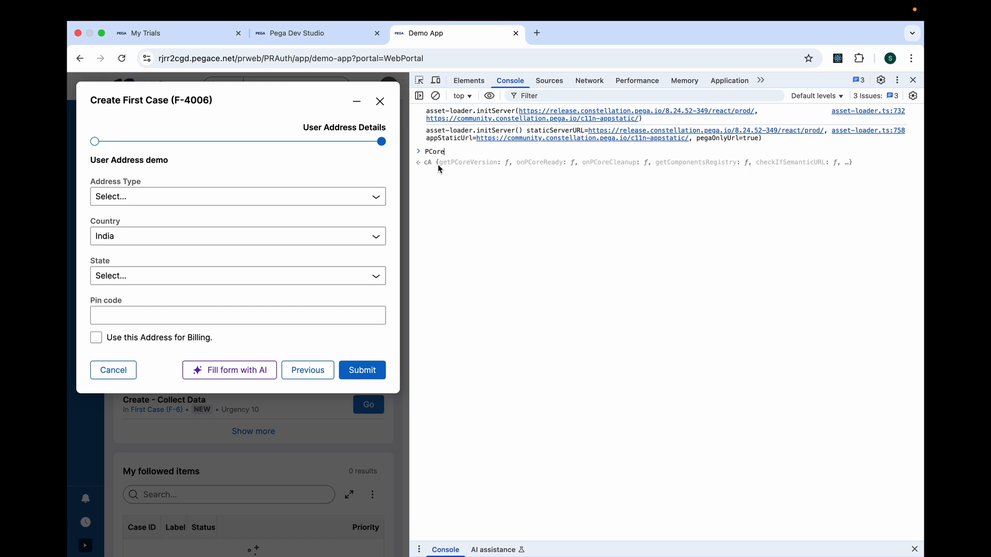
type(".")
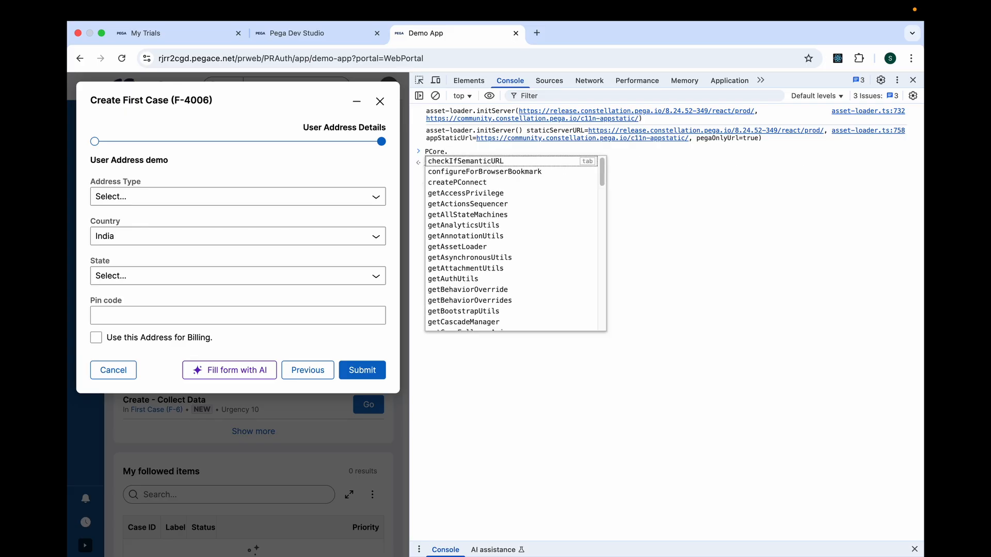
type("getD")
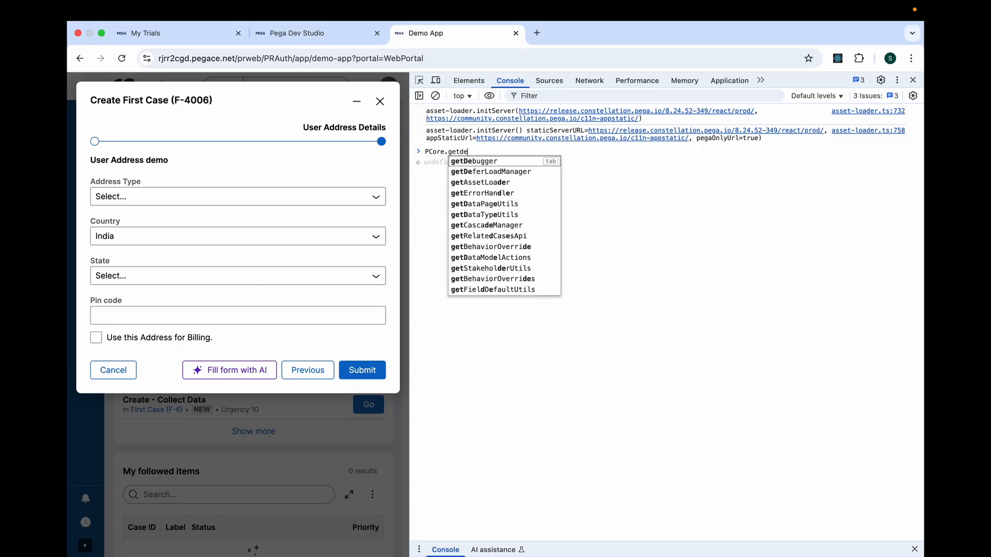
left_click(489, 164)
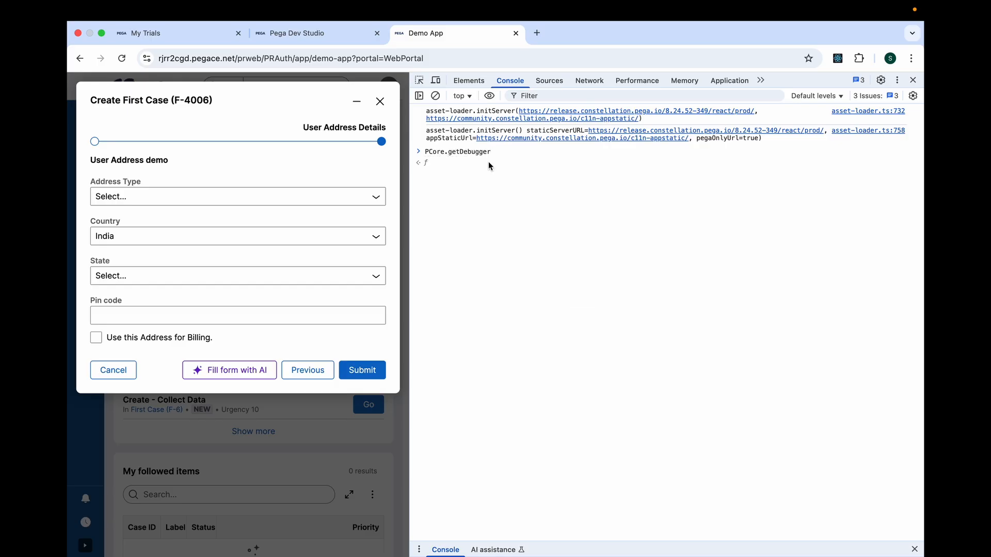
type("()")
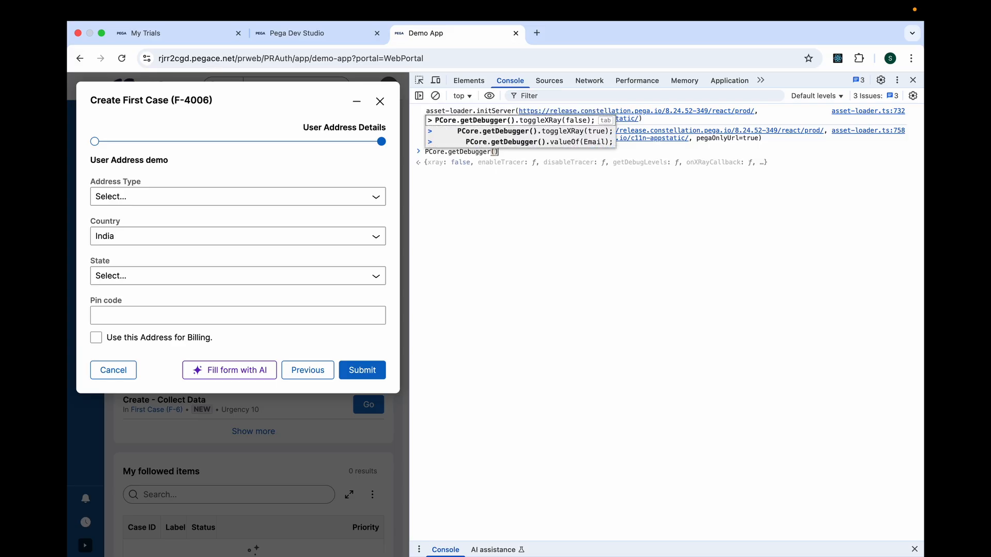
type(".")
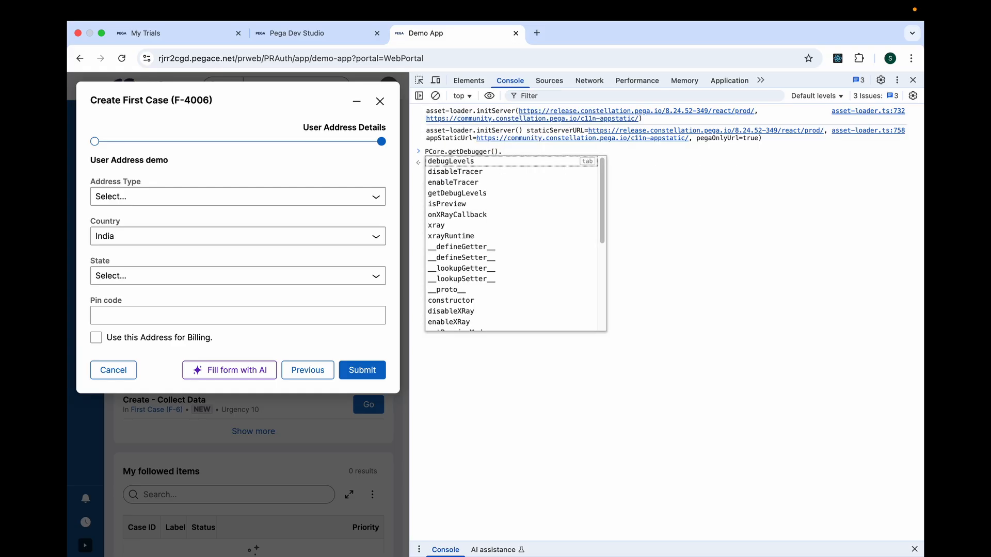
type("to")
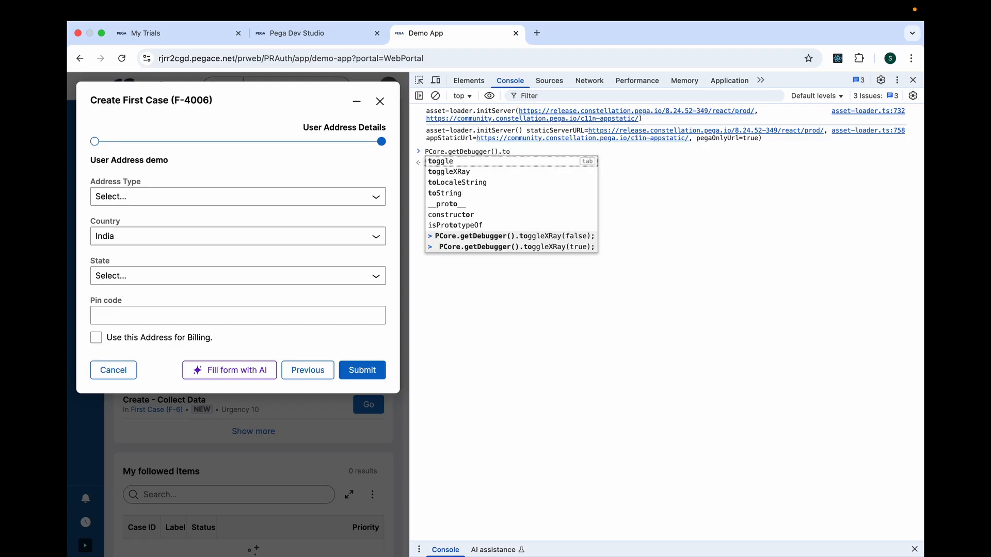
left_click(554, 247)
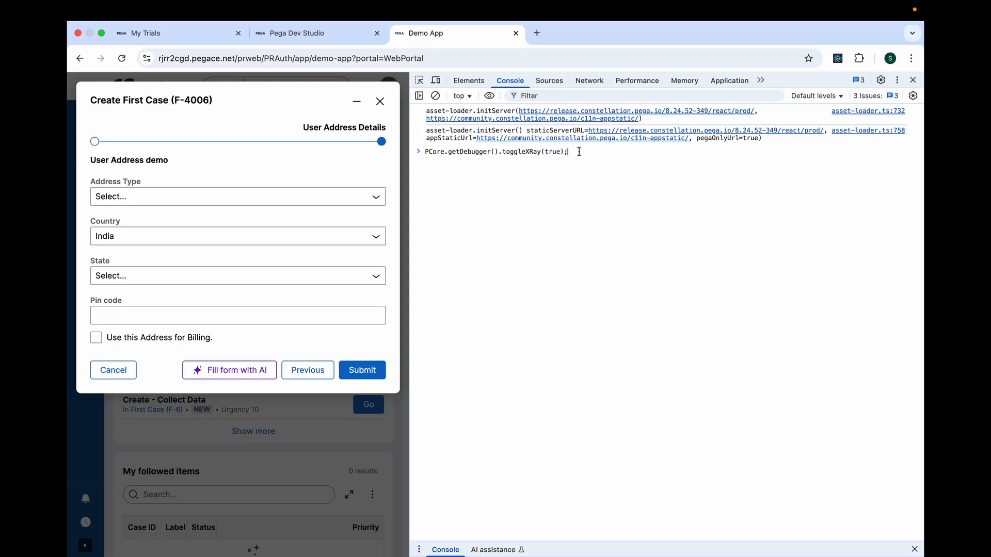
key("Return")
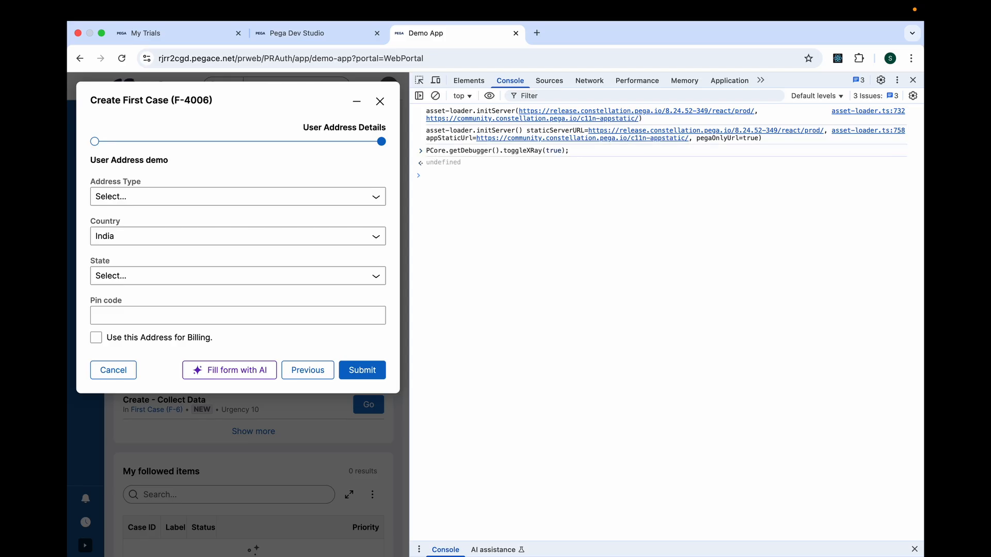
Discard the open address form and open the Send Consignment task of First Case F-3 with the developer tools closed.
left_click(114, 372)
left_click(351, 170)
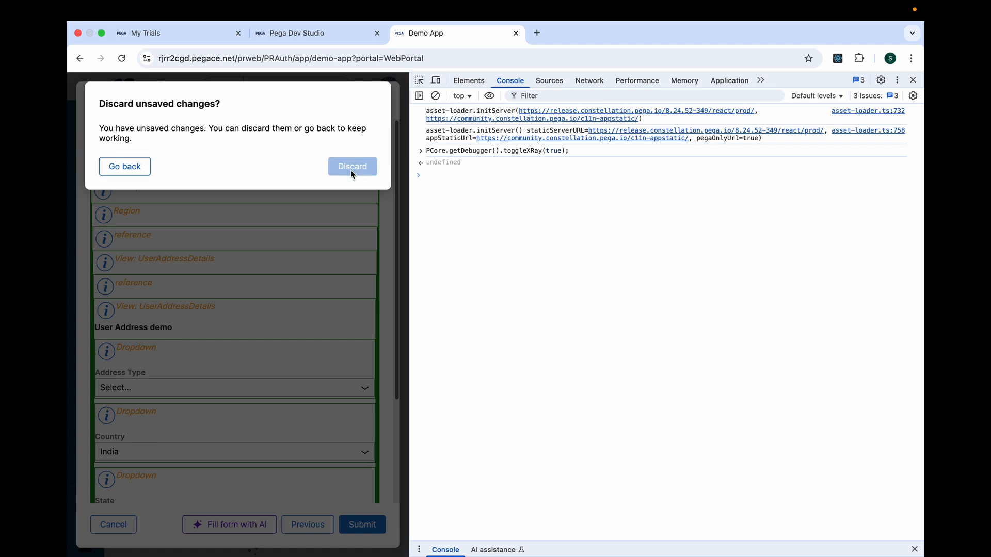
left_click(363, 352)
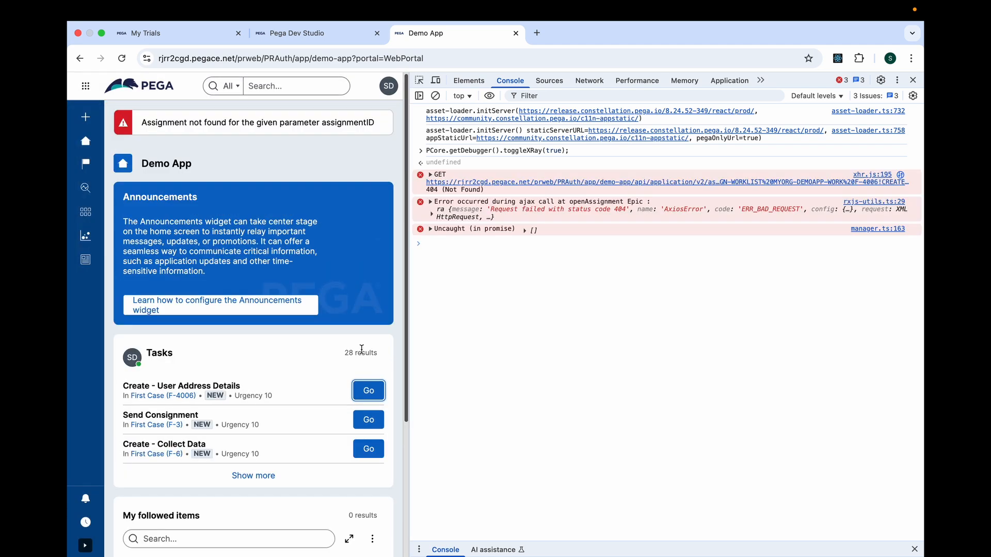
left_click(362, 419)
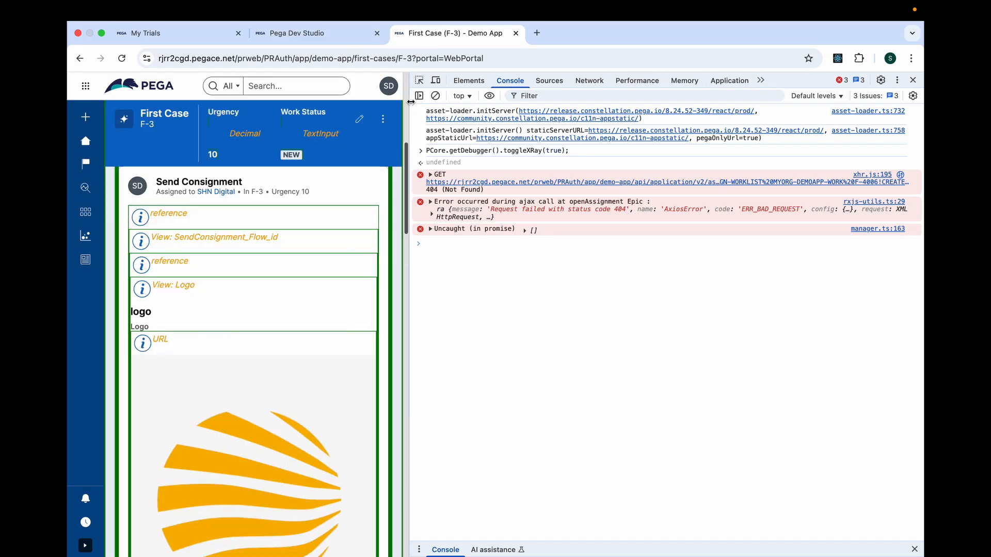
left_click(913, 80)
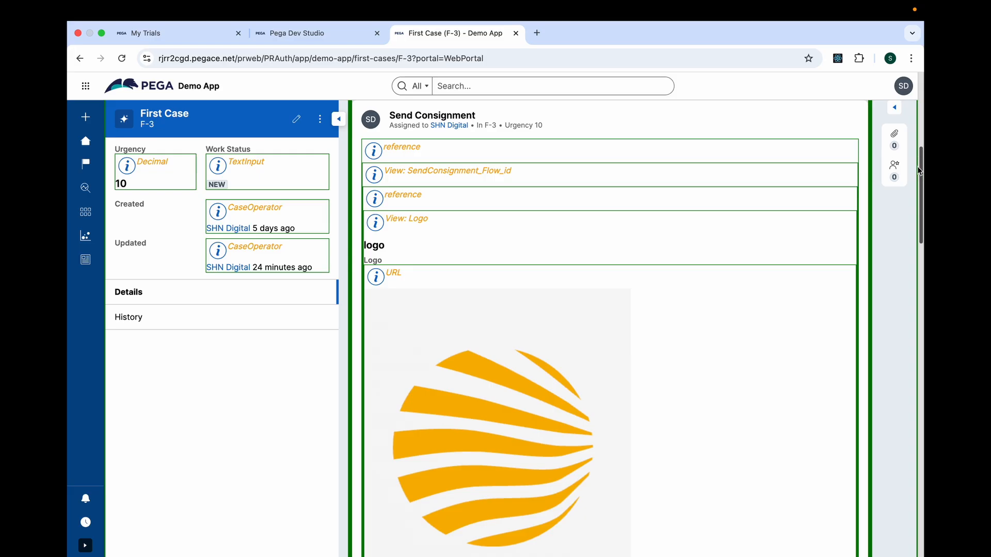
Examine the X-Ray metadata of the Logo URL component, including its field class ID, type, maximum length and label.
left_click_drag(921, 189, 923, 115)
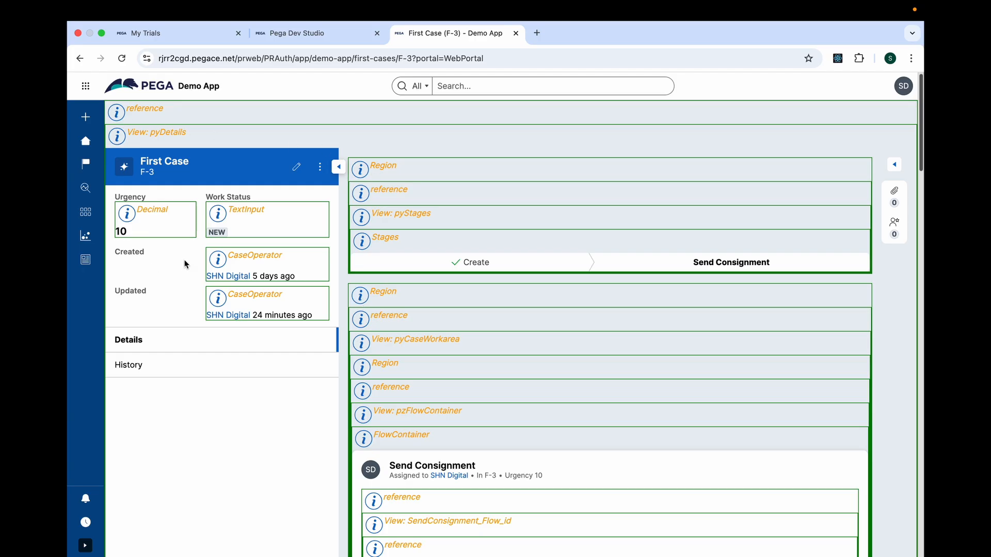
scroll(921, 155, "down", 7)
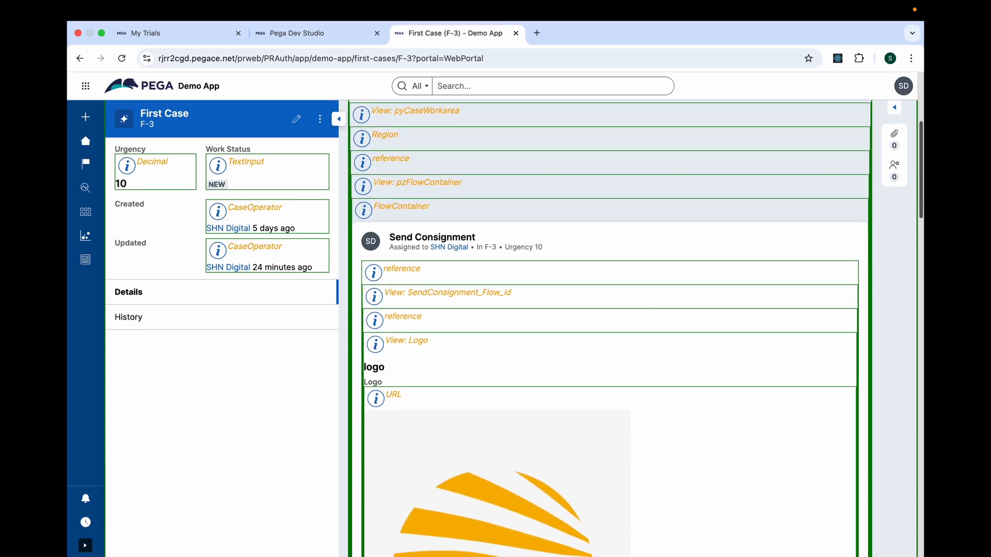
scroll(751, 271, "down", 2)
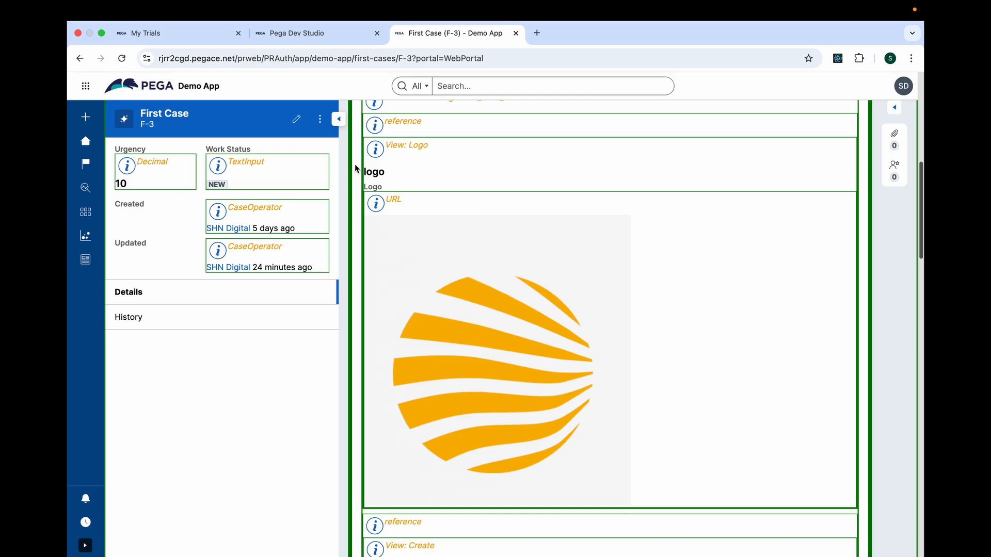
left_click(382, 209)
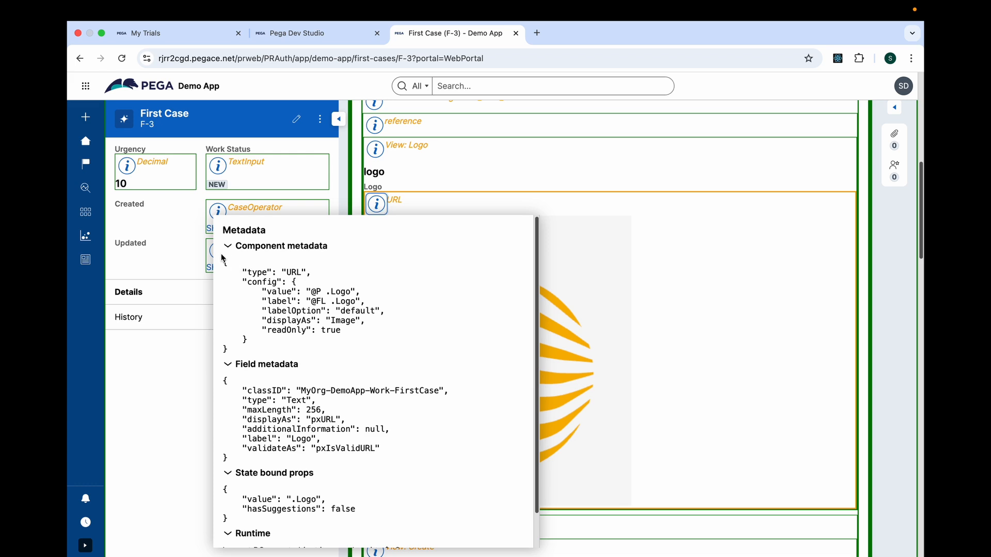
left_click_drag(222, 261, 362, 543)
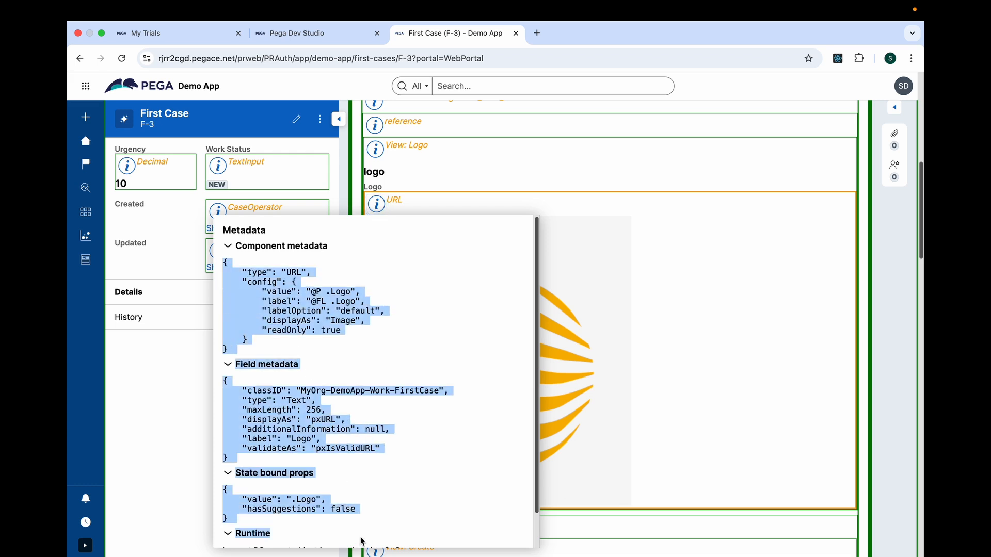
scroll(529, 311, "down", 2)
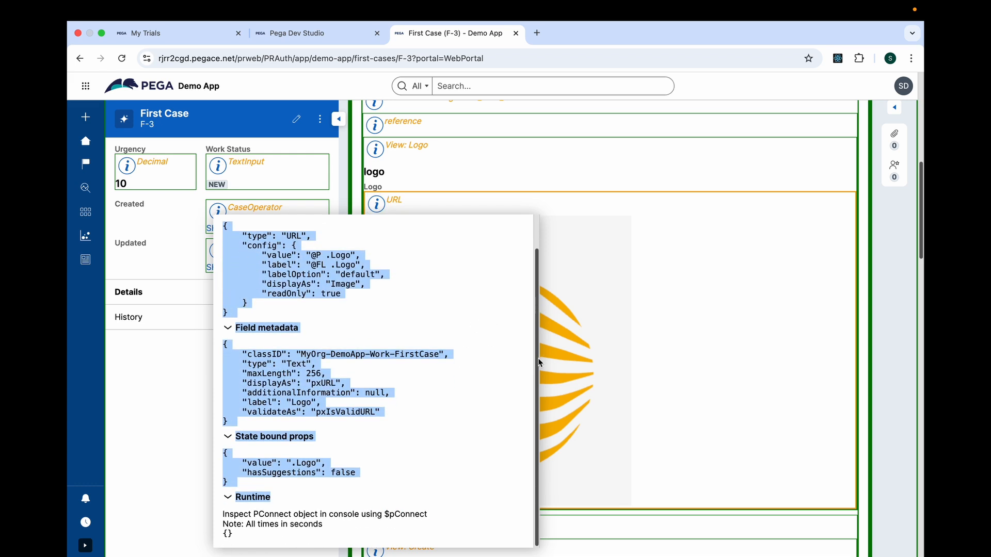
double_click(304, 352)
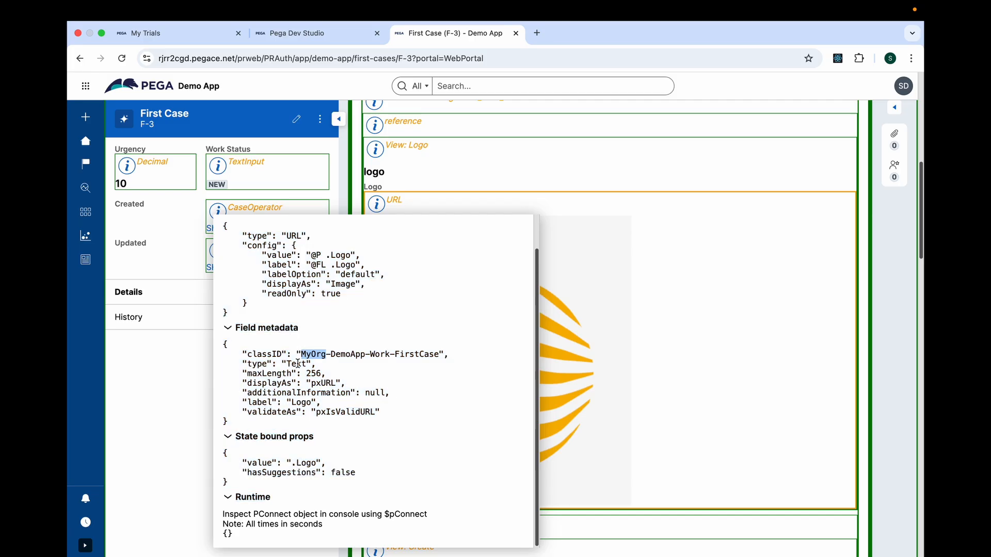
double_click(298, 364)
double_click(314, 373)
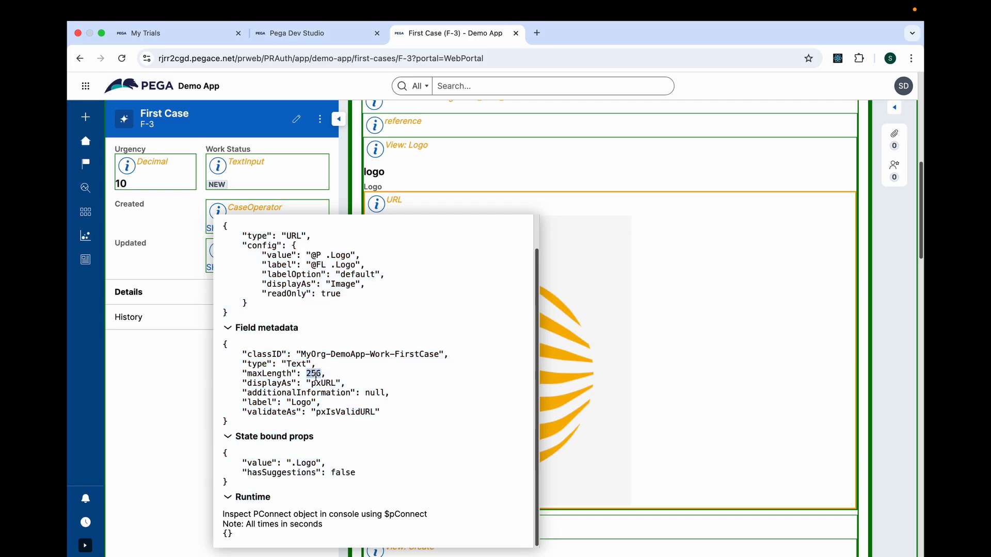
double_click(310, 404)
scroll(539, 351, "up", 2)
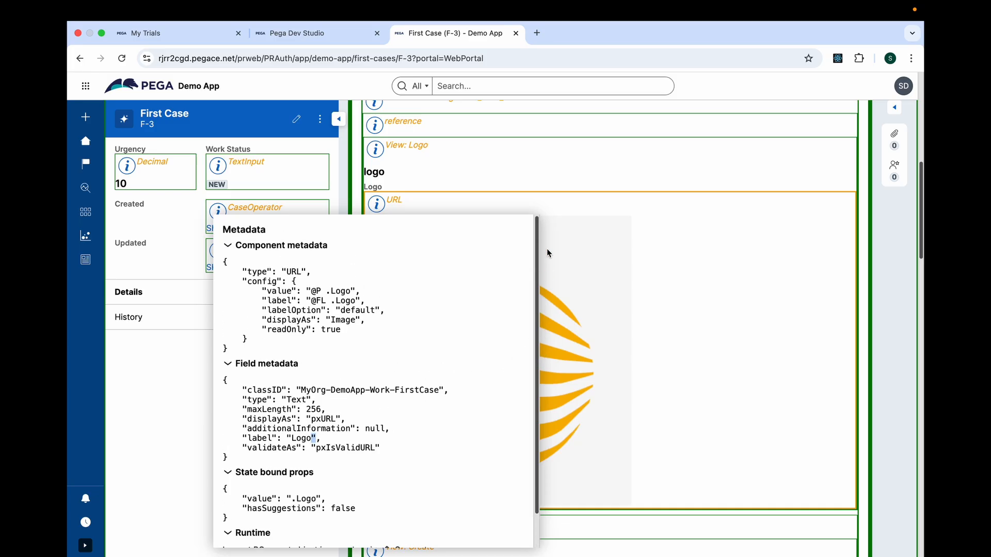
Examine the X-Ray metadata of the Country dropdown in the UserAddressDetails view, including its data source's table type and table class.
scroll(919, 197, "down", 5)
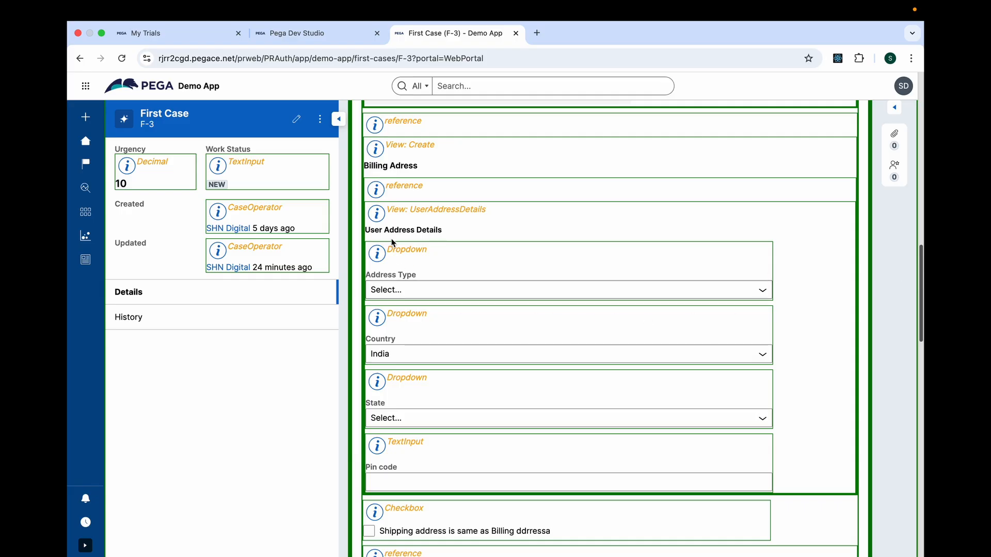
left_click_drag(411, 212, 488, 215)
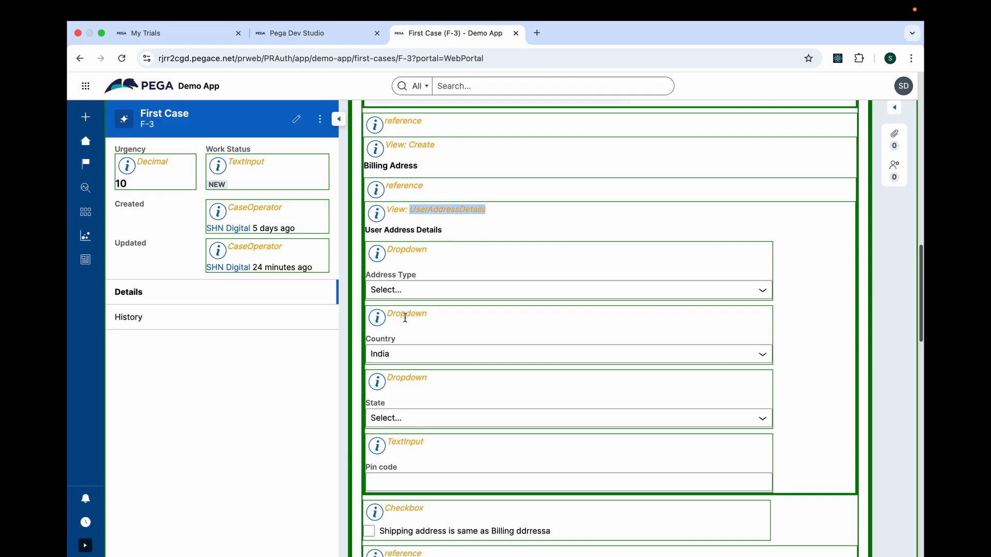
left_click(378, 319)
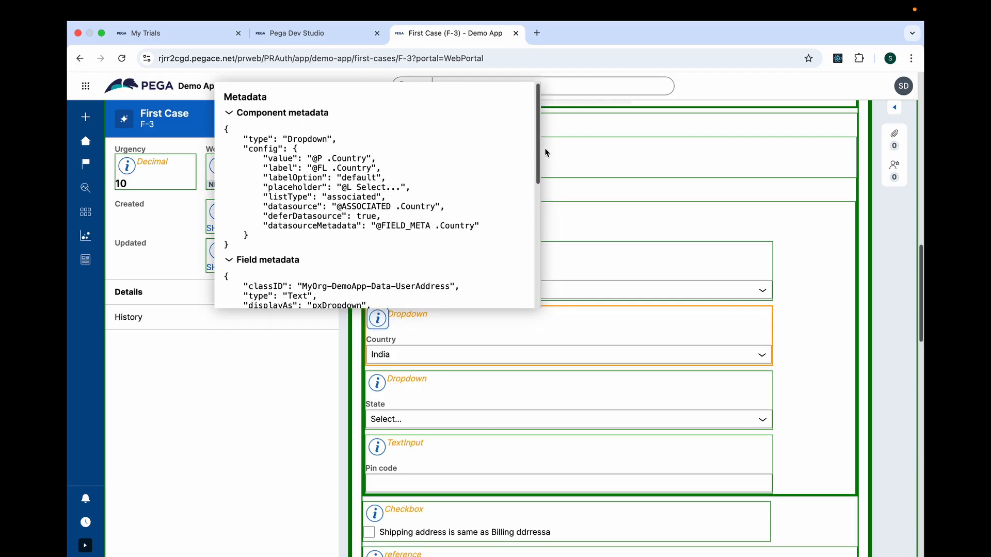
scroll(540, 166, "down", 1)
scroll(540, 166, "down", 2)
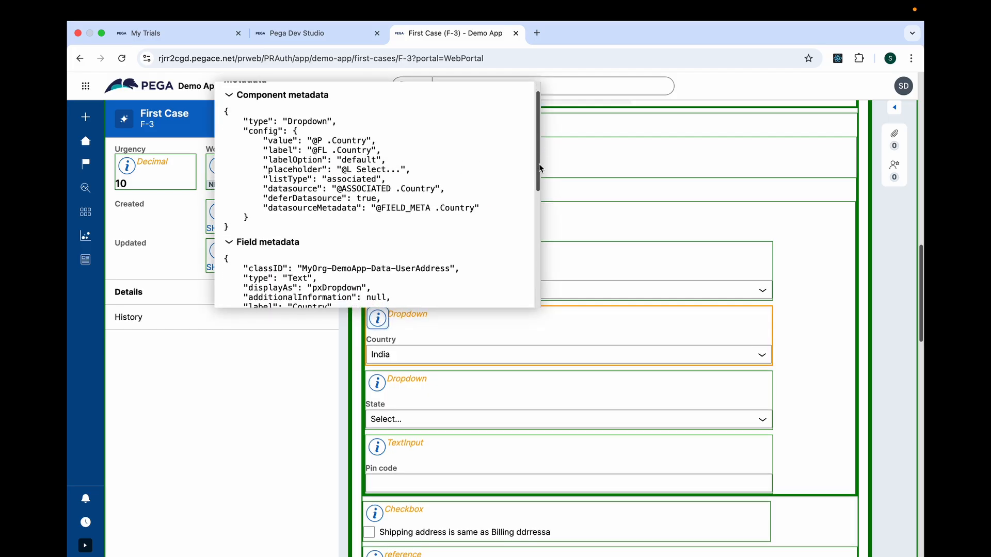
left_click_drag(540, 171, 543, 217)
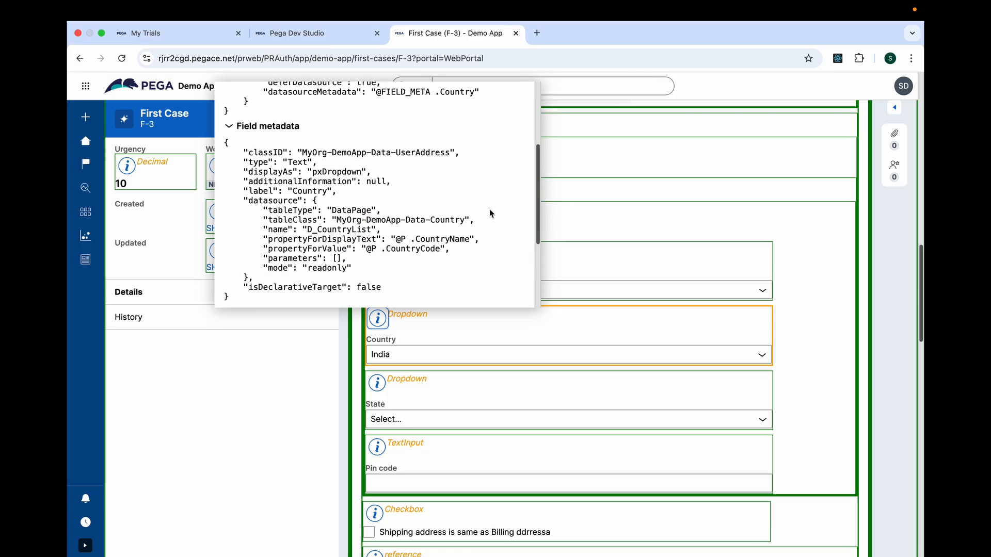
double_click(342, 212)
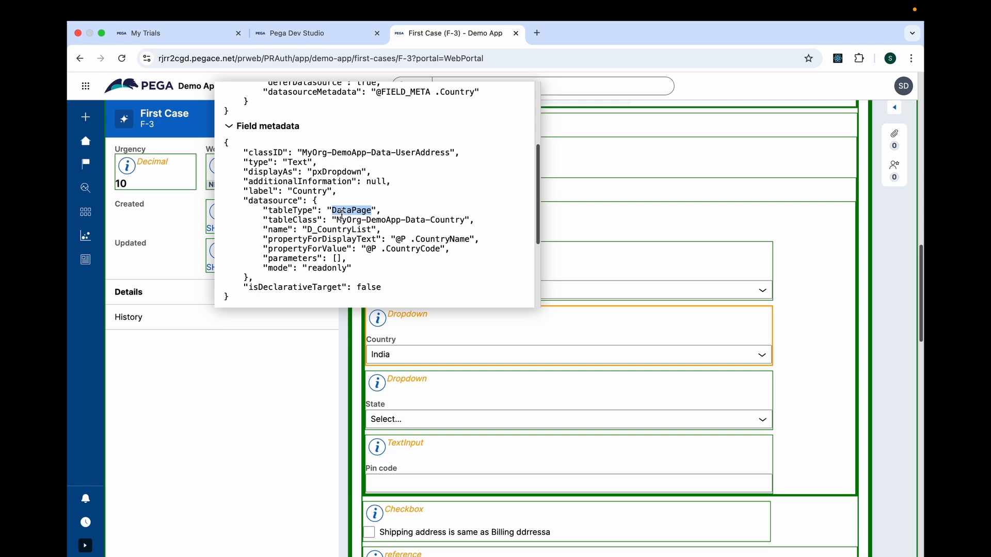
left_click_drag(351, 222, 441, 223)
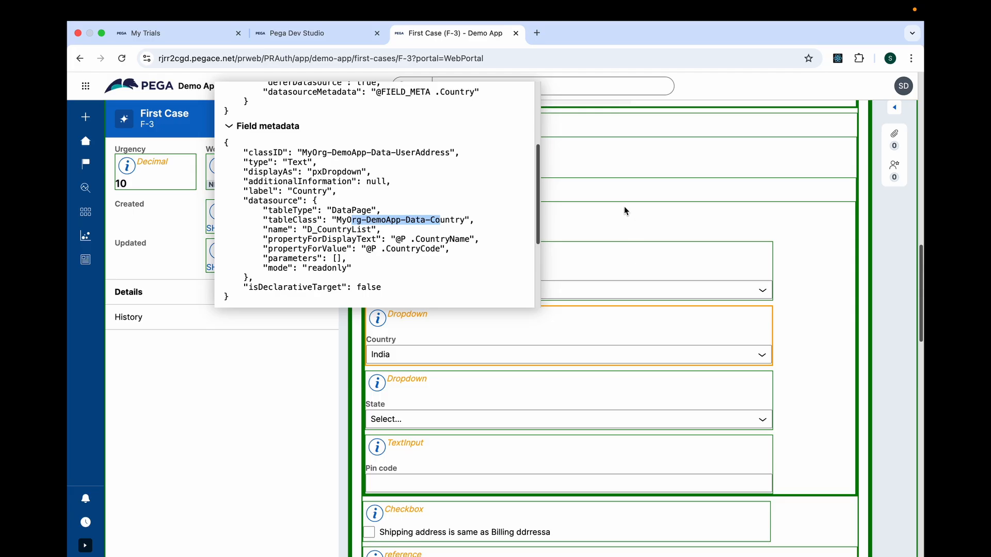
Copy the view name UserAddressDetails, search for it in Dev Studio, and open the View rule applying to MyOrg-DemoApp-Data-UserAddress.
left_click(639, 236)
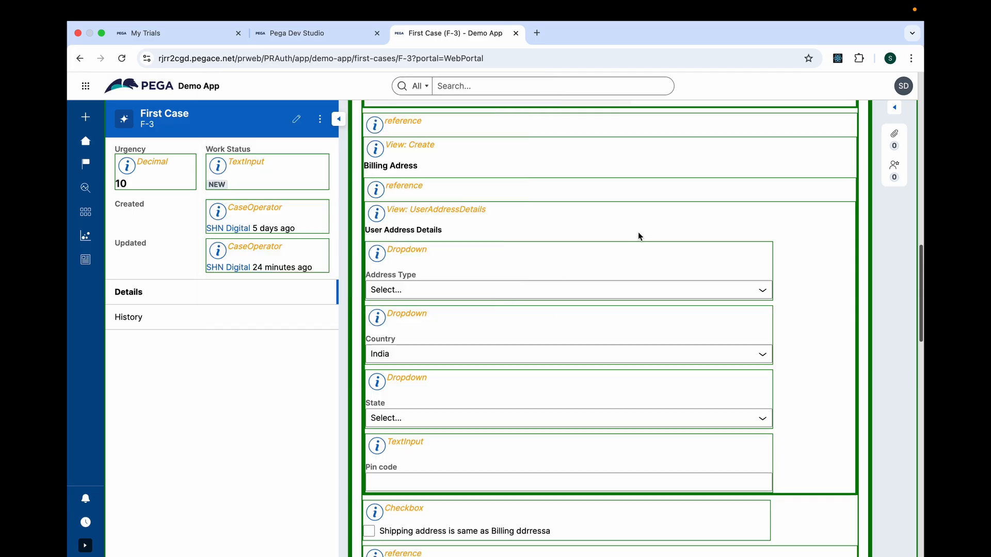
double_click(454, 207)
key("super+c")
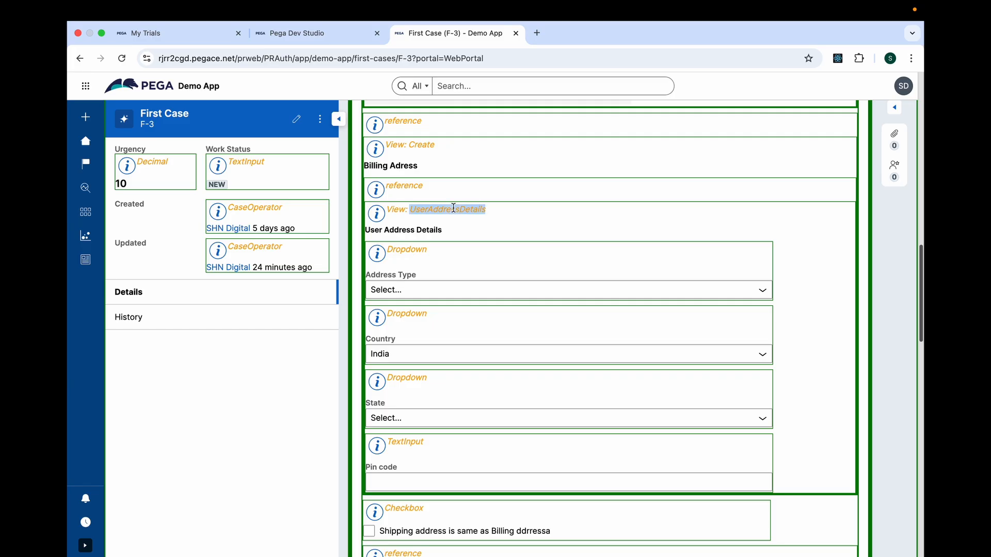
left_click(311, 40)
left_click(717, 83)
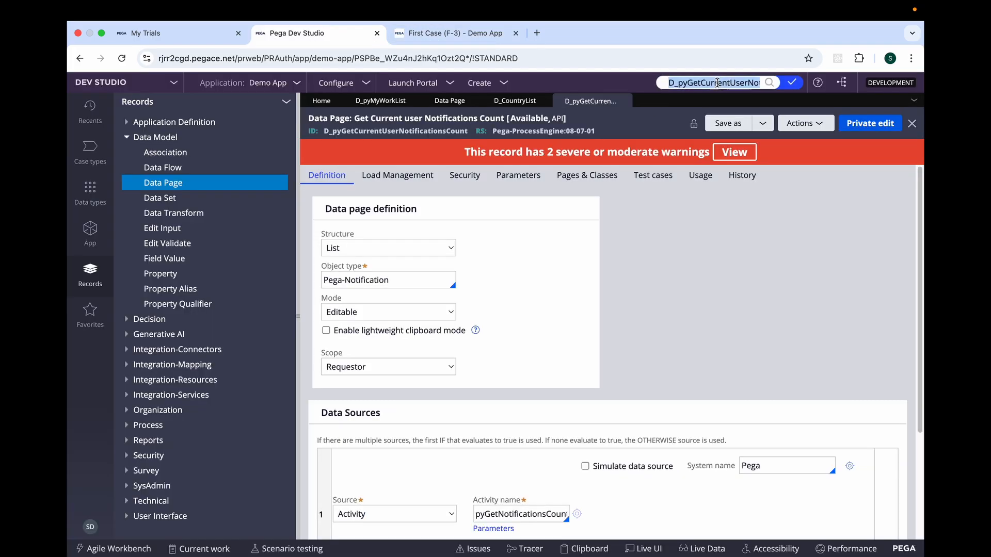
key("super+v")
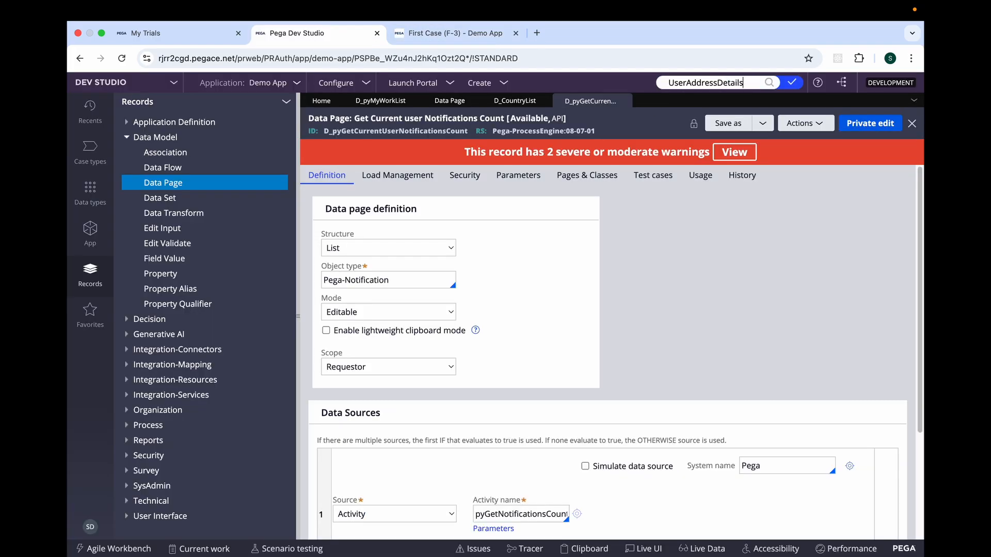
key("Return")
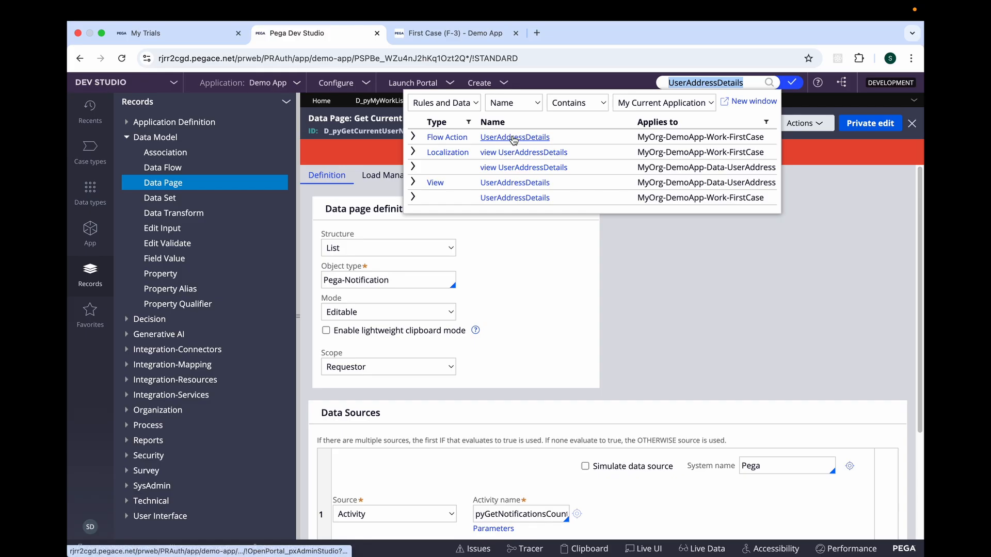
left_click(521, 190)
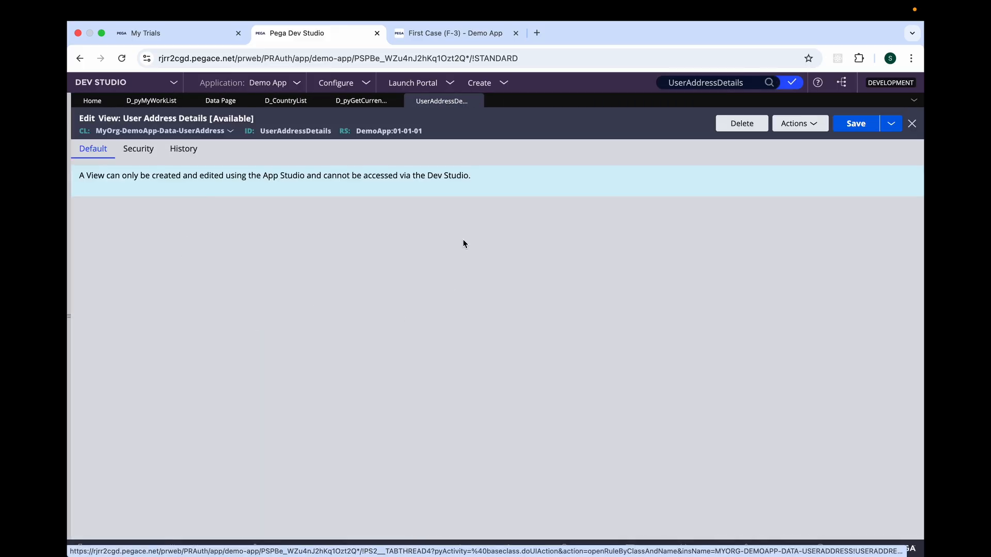
Examine the X-Ray component metadata of the UserAddressDetails view in the First Case F-3 portal page.
left_click(454, 35)
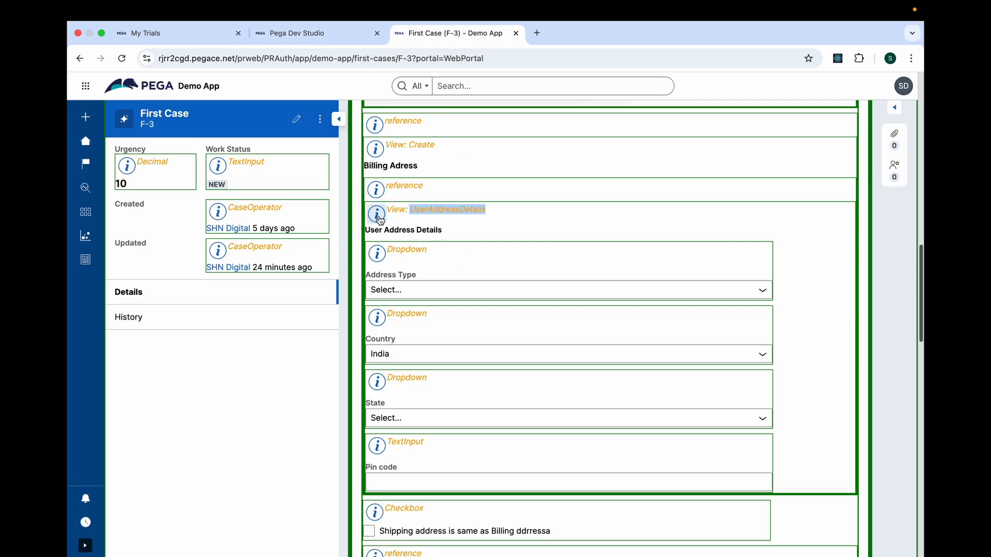
left_click(380, 220)
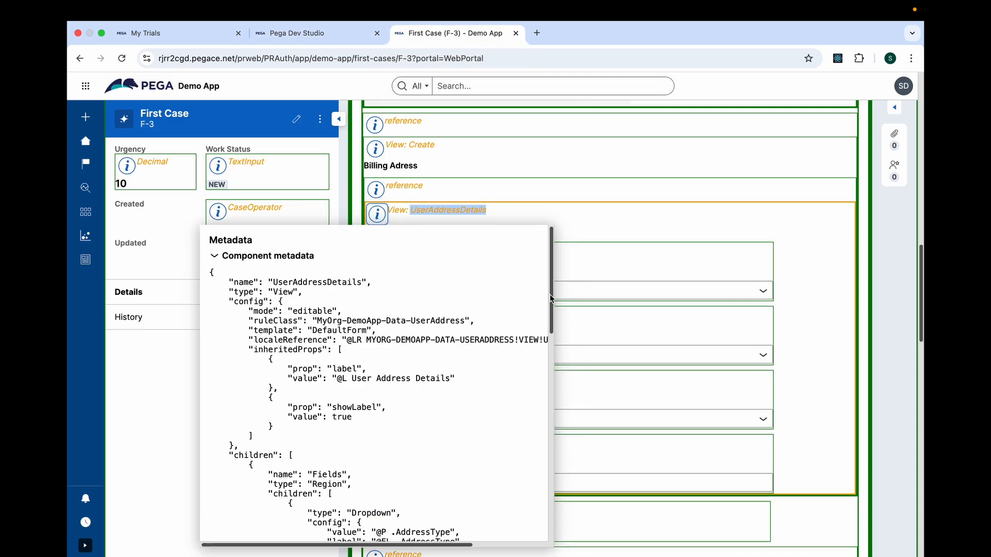
left_click_drag(551, 298, 550, 223)
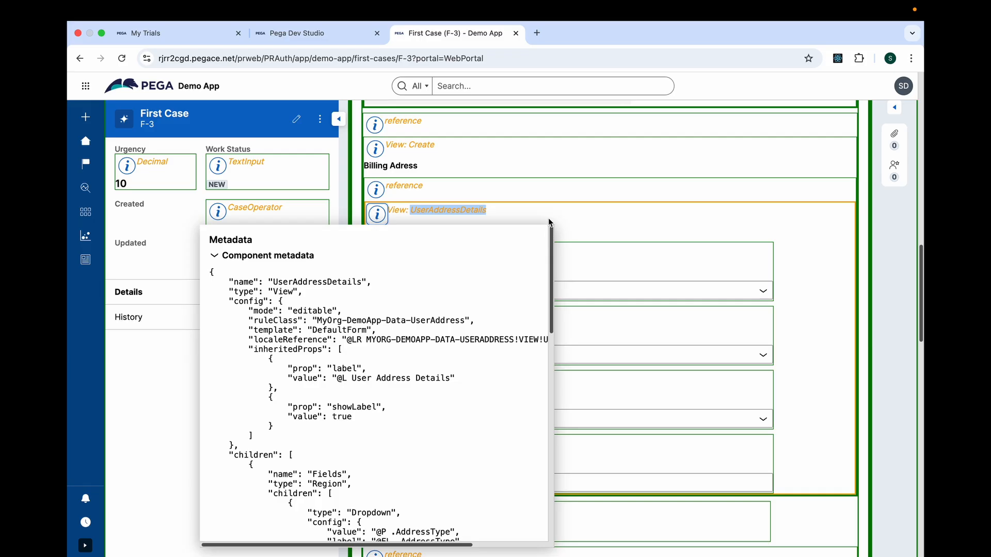
Return to Dev Studio, clear the rule search and list the When rule instances under the Decision records.
left_click(266, 31)
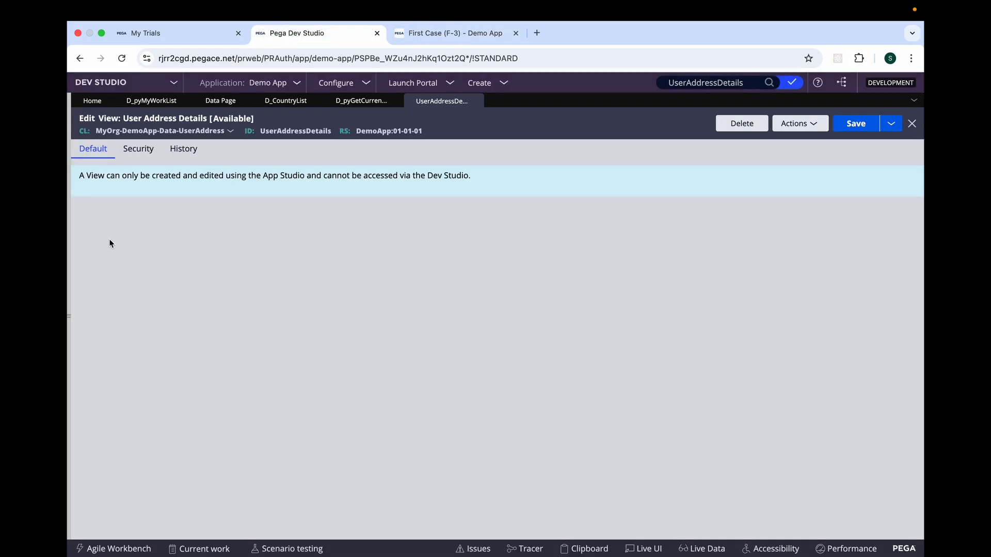
double_click(685, 86)
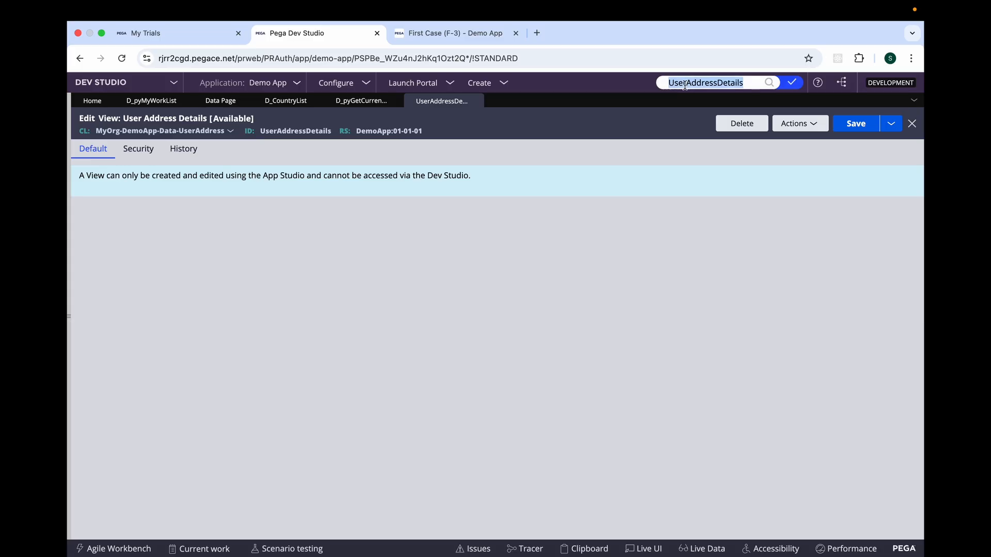
key("BackSpace")
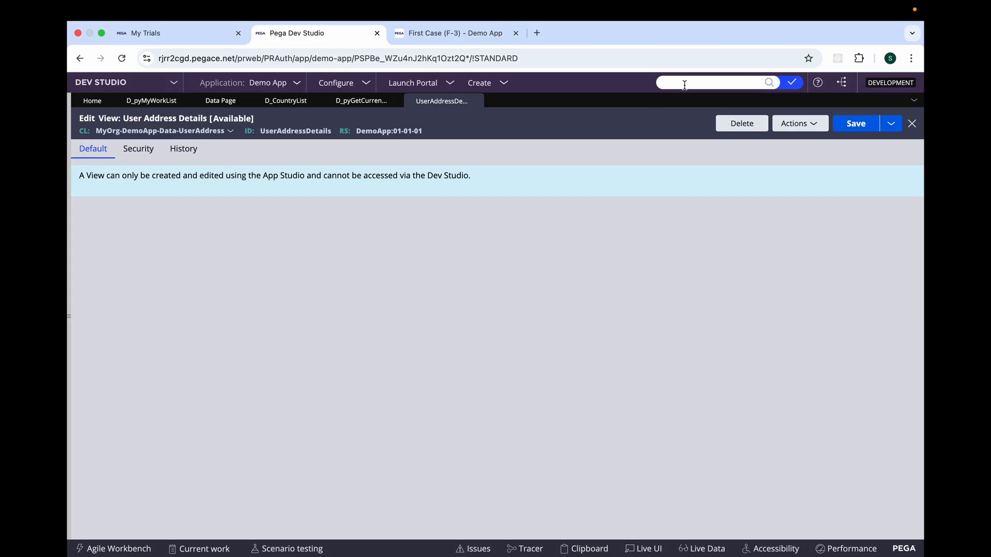
left_click(68, 314)
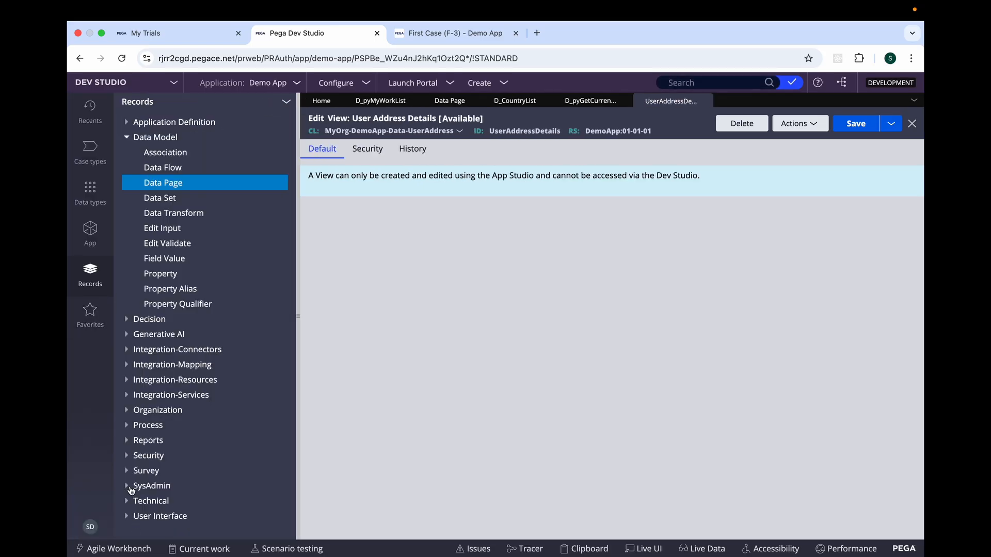
left_click(127, 137)
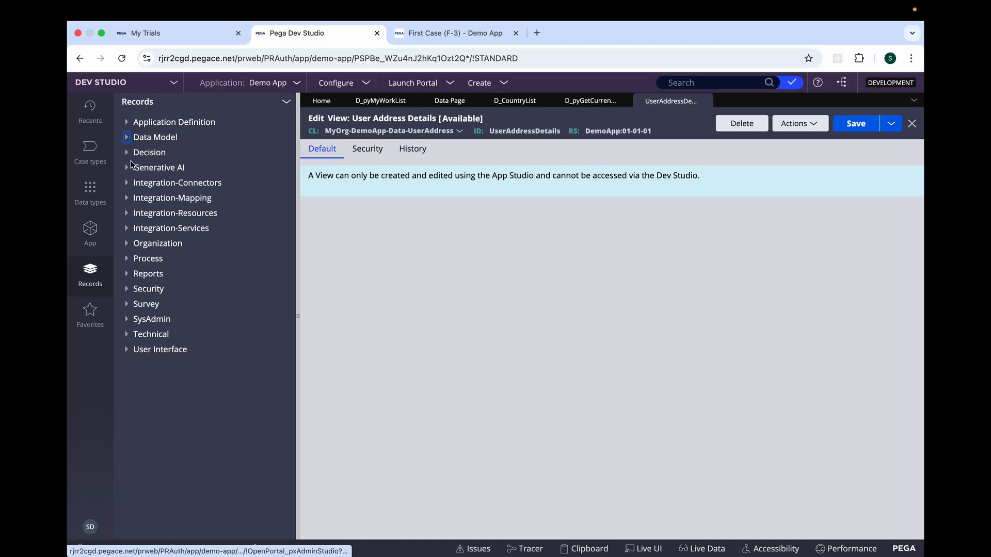
left_click(126, 152)
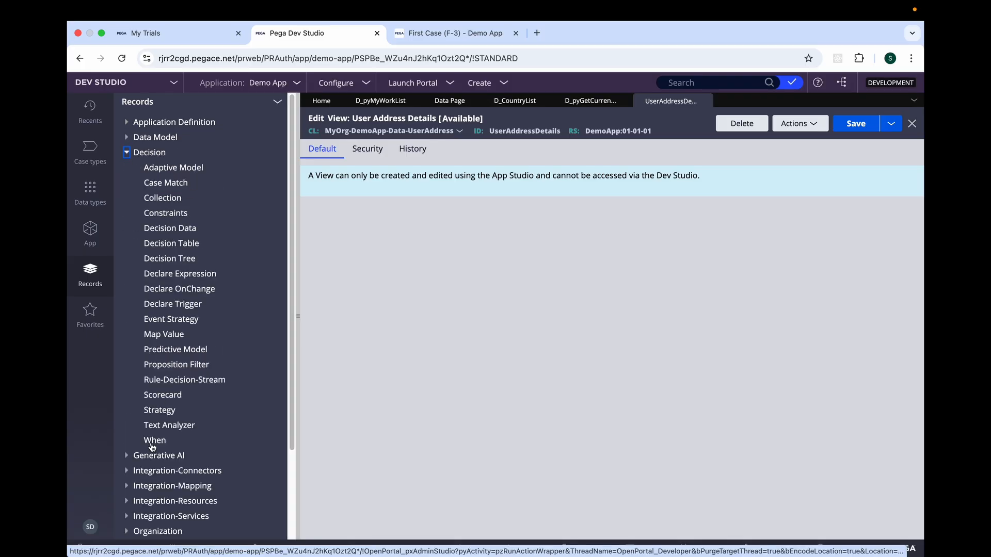
left_click(154, 442)
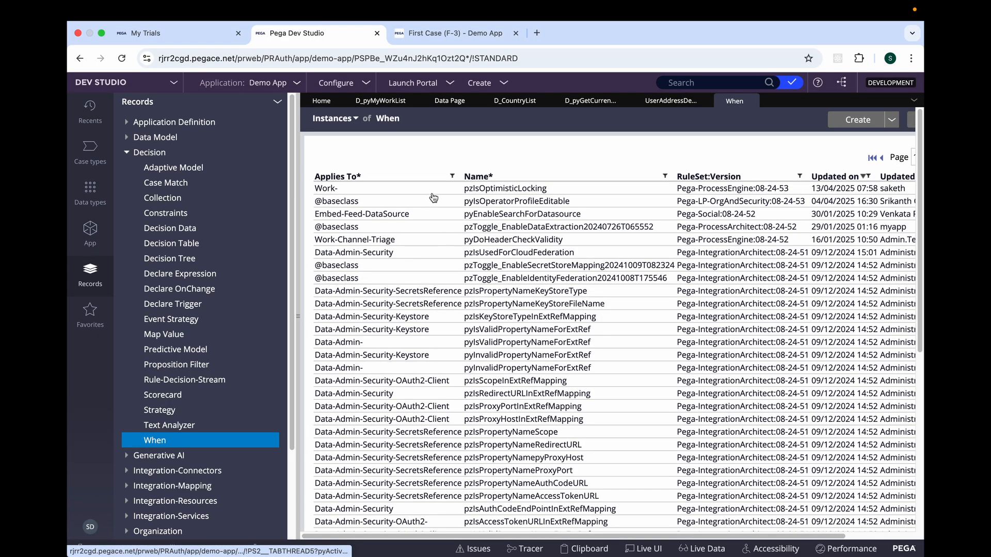
left_click(667, 176)
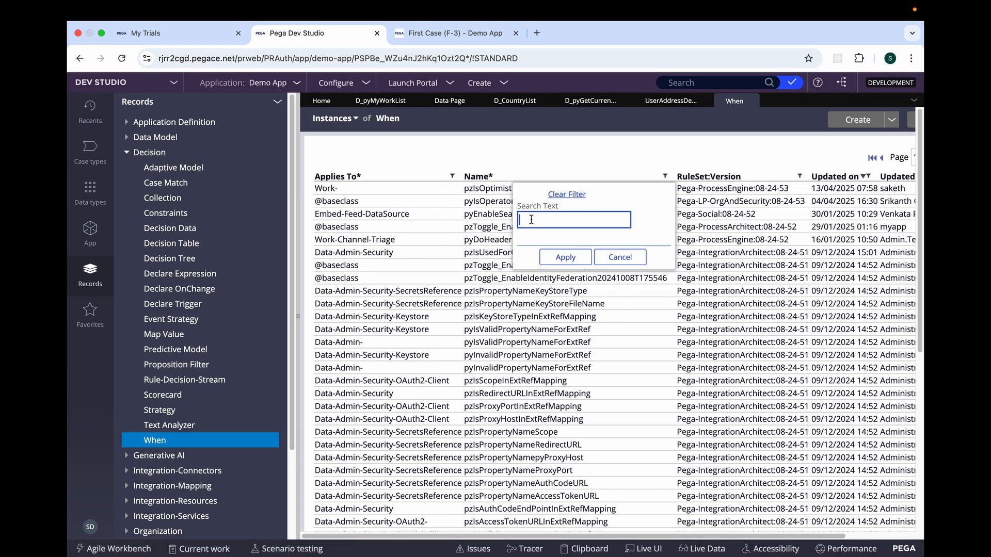
type("pxenable")
left_click(565, 257)
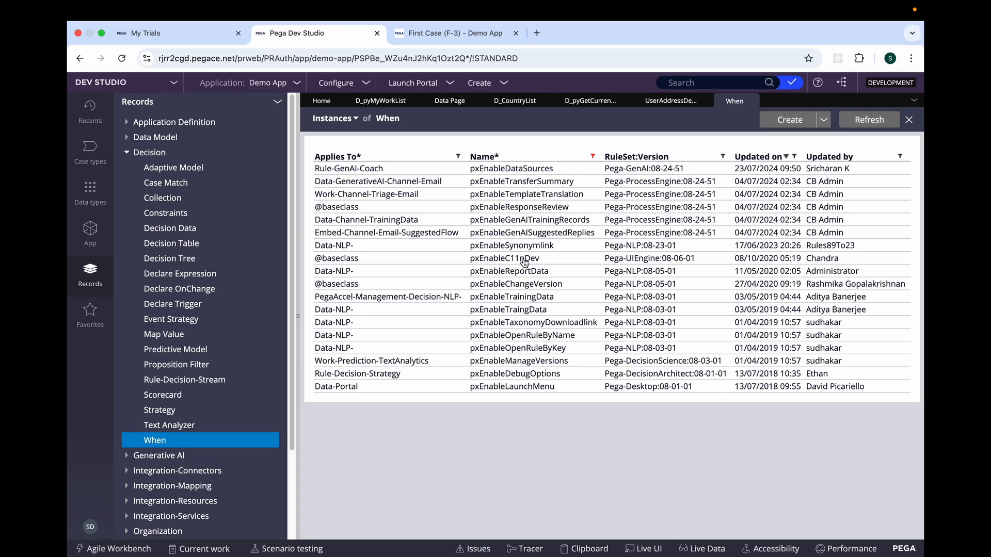
left_click(525, 263)
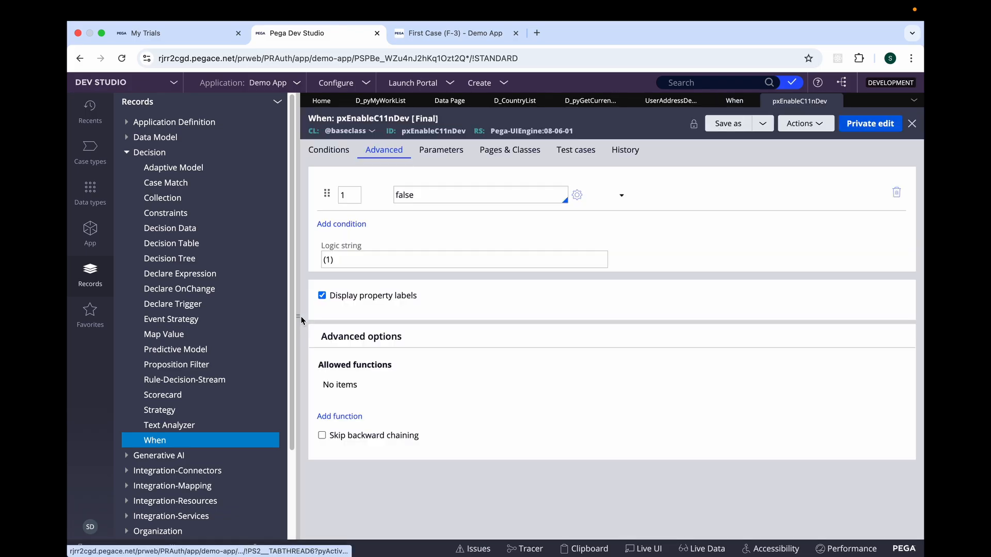
Start a private edit of the pxEnableC11nDev When rule, set its condition to true and save it.
left_click(299, 319)
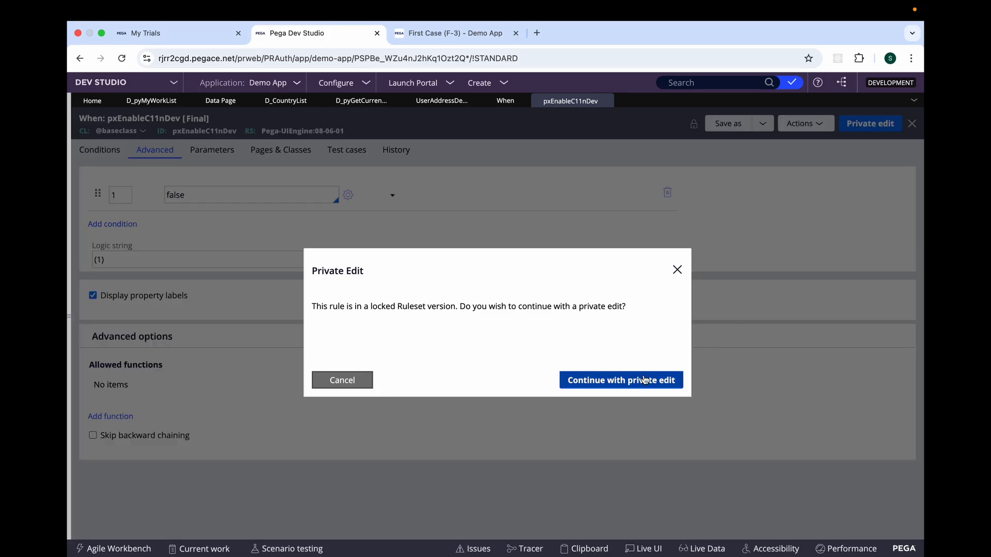
left_click(632, 382)
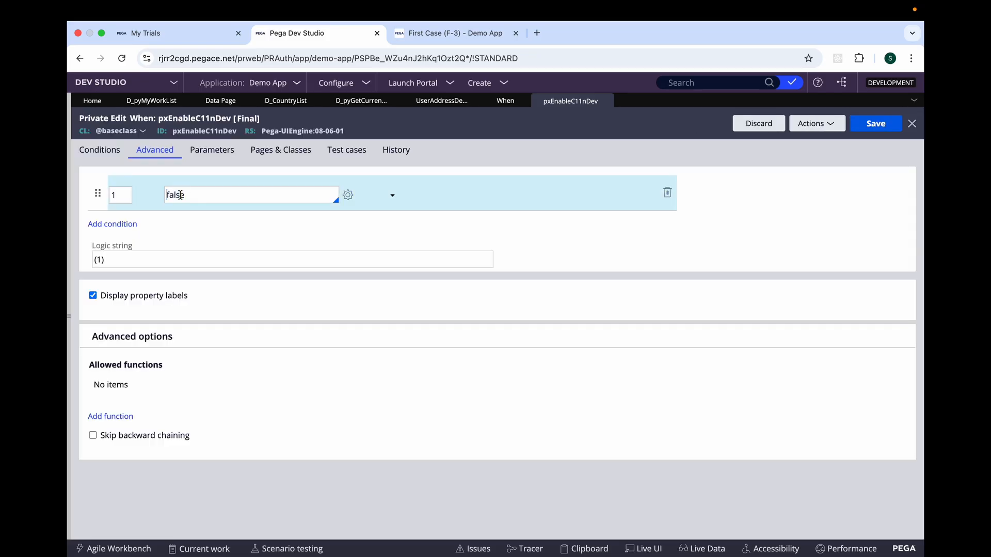
type("r")
double_click(217, 193)
type("true")
left_click(876, 124)
Refresh the User Address Details view rule and examine its pxViewMetadata JSON.
left_click(432, 105)
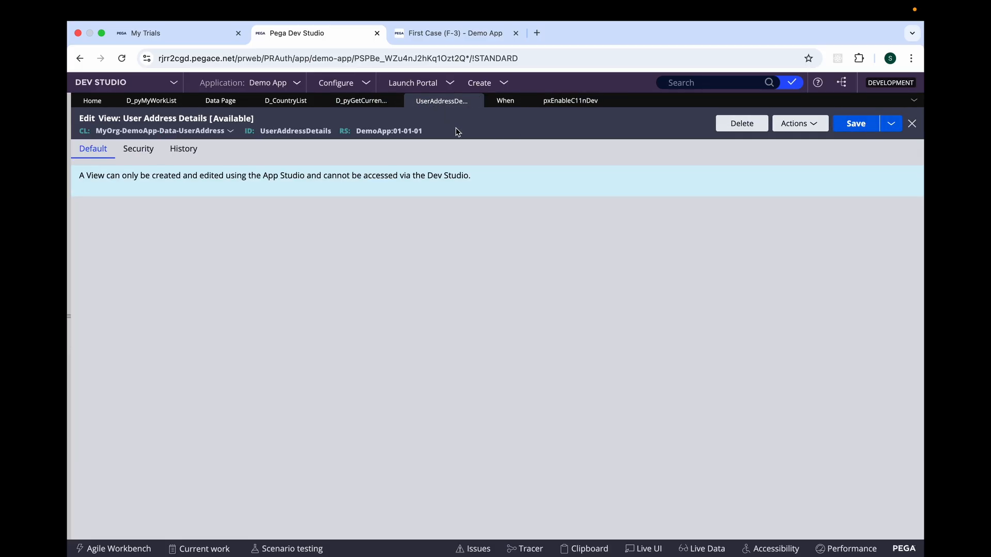
left_click(795, 124)
left_click(755, 139)
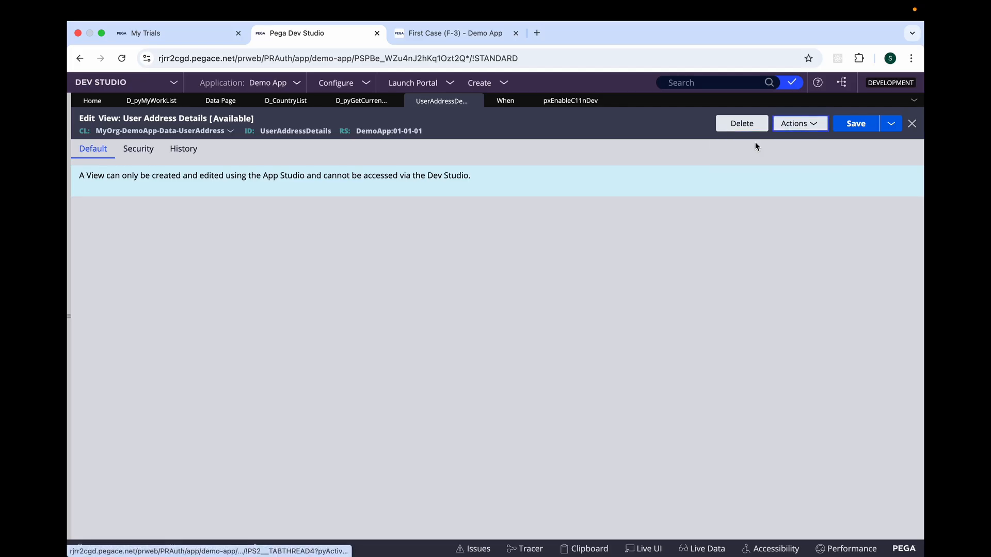
left_click_drag(105, 254, 269, 540)
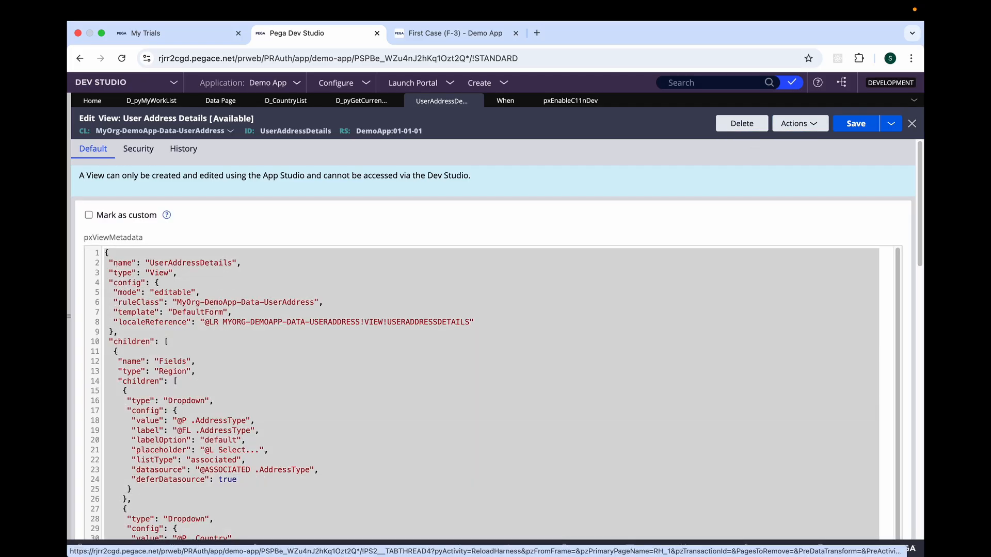
left_click(358, 339)
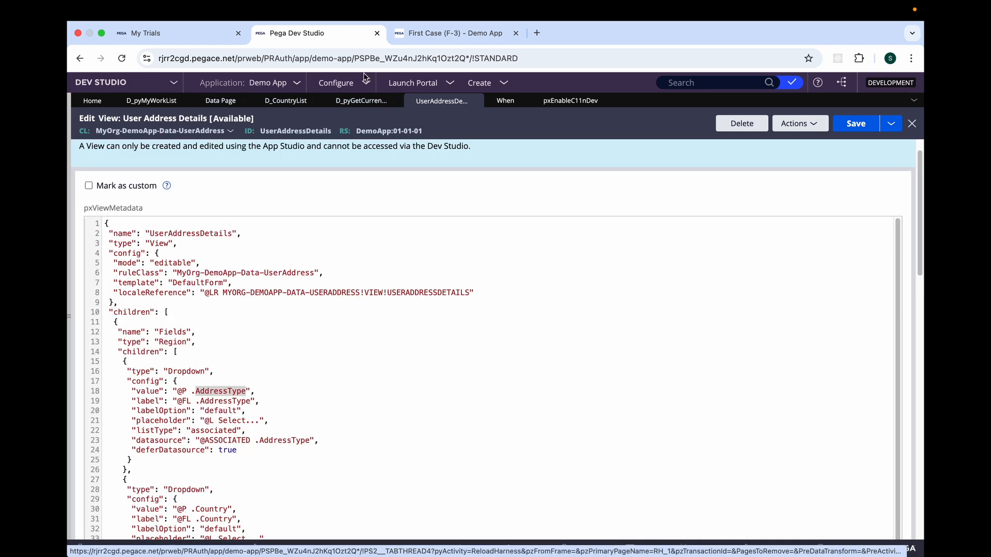
Return to the First Case F-3 portal page and open the browser's developer console.
left_click(449, 33)
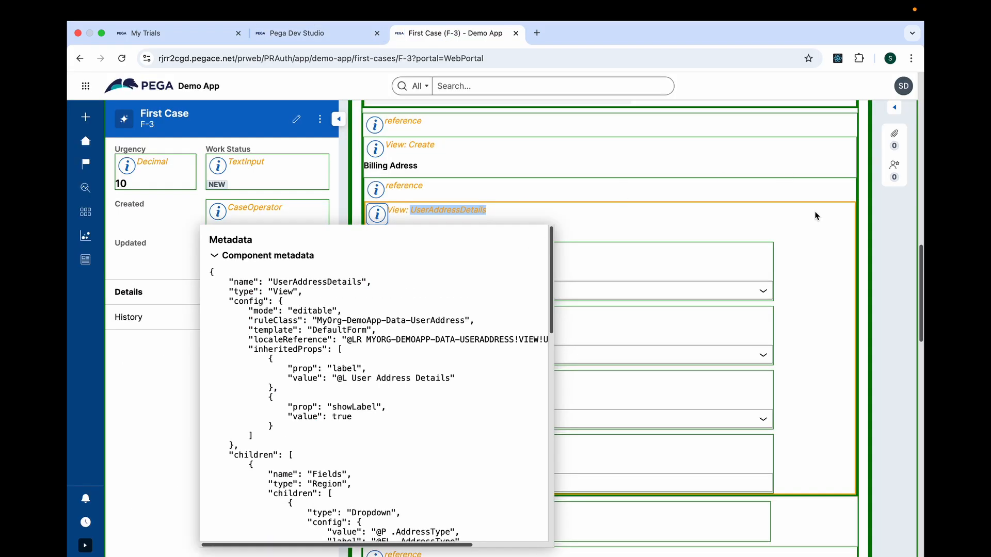
right_click(882, 259)
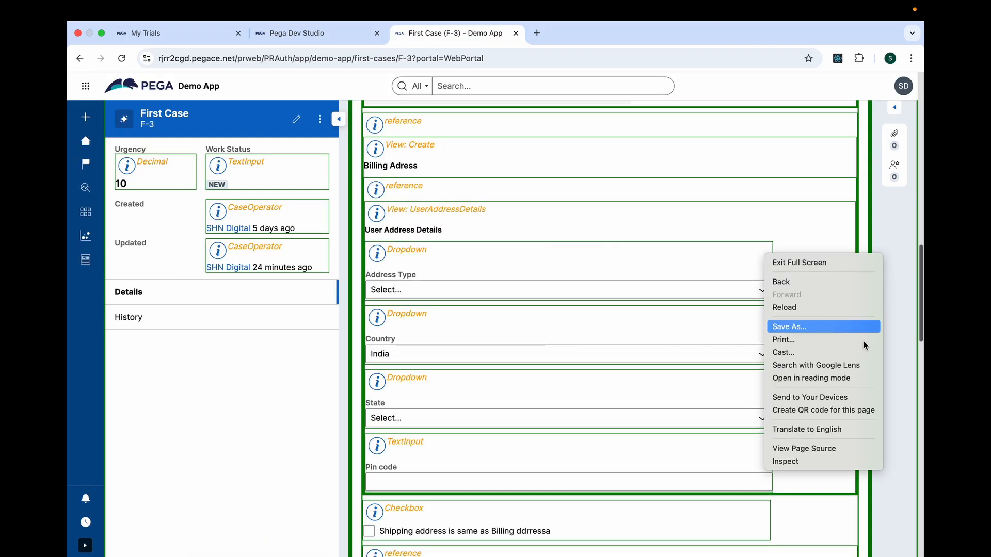
left_click(809, 462)
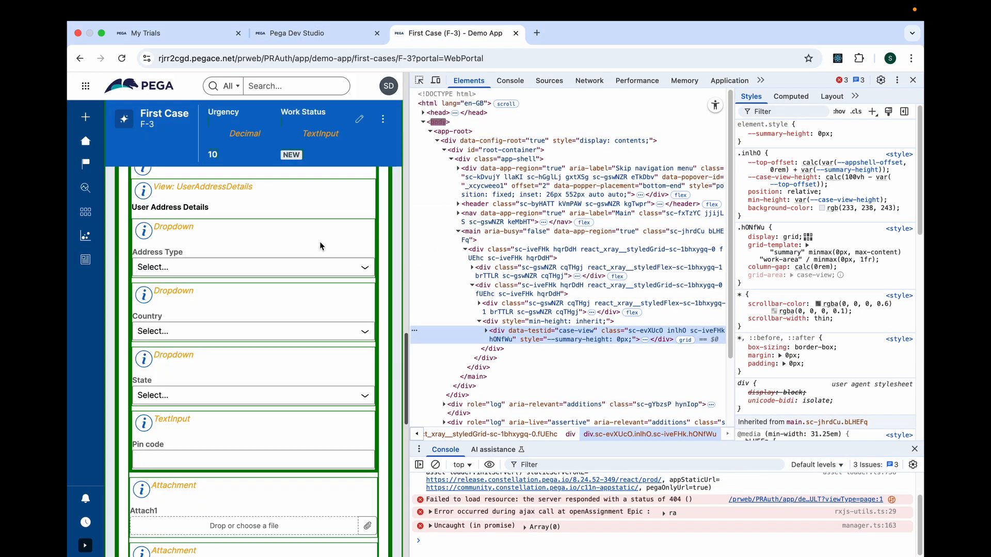
left_click(519, 82)
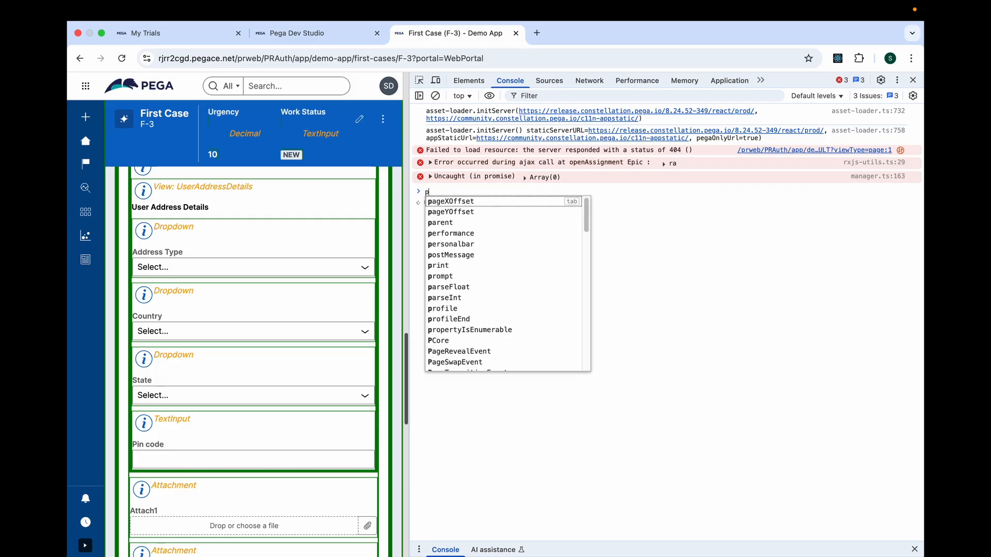
Run PCore.getDebugger().toggleXRay(false); in the console to switch off the X-Ray overlay.
type("core")
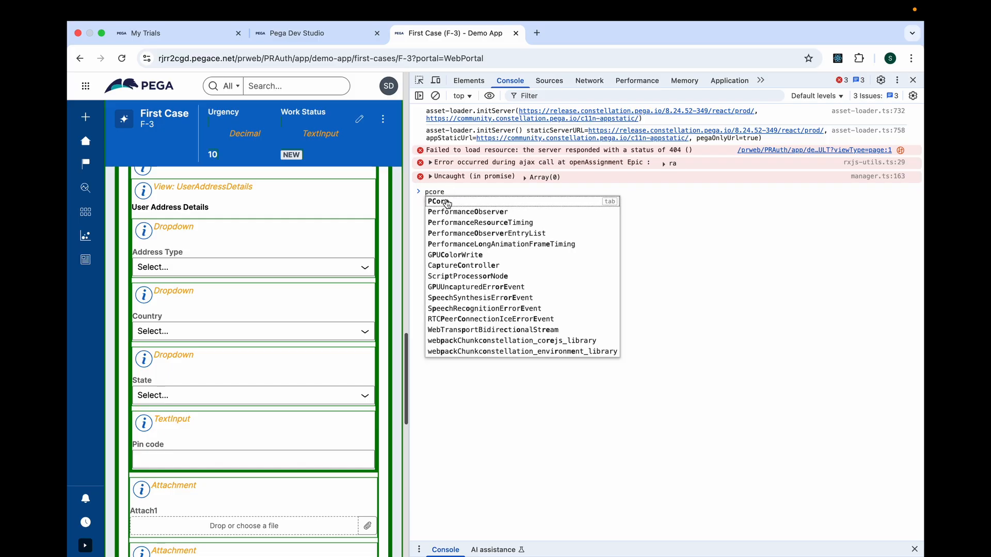
left_click(447, 202)
type(".")
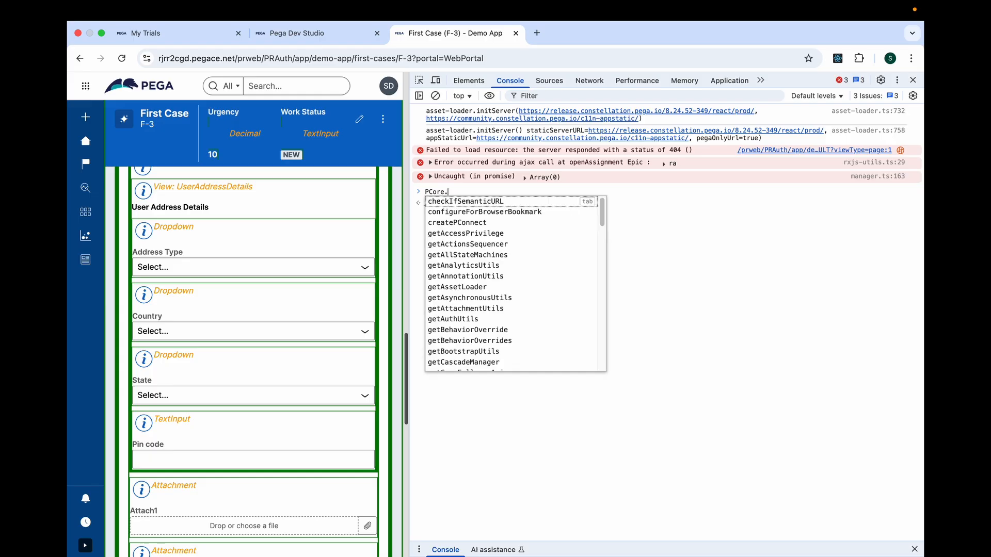
type("get")
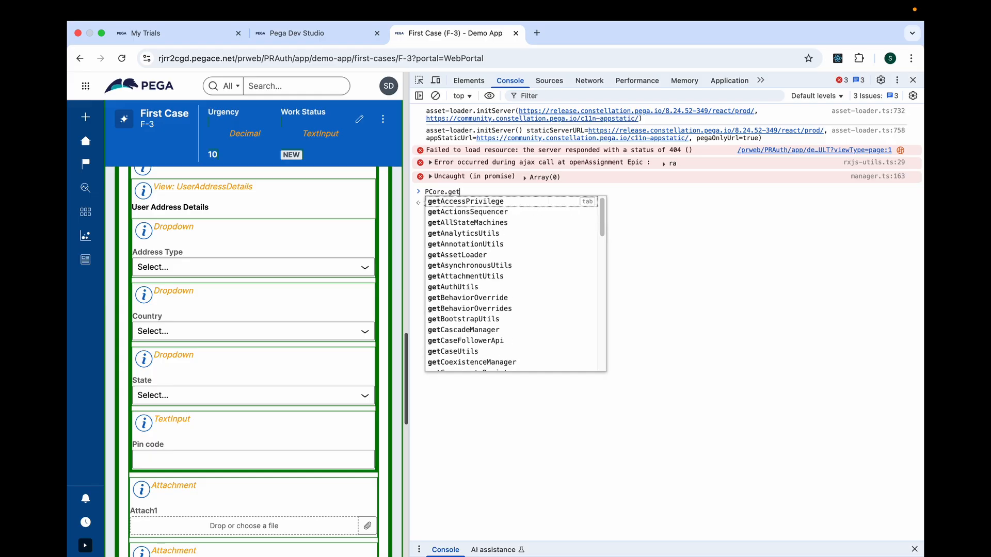
type("de")
left_click(477, 202)
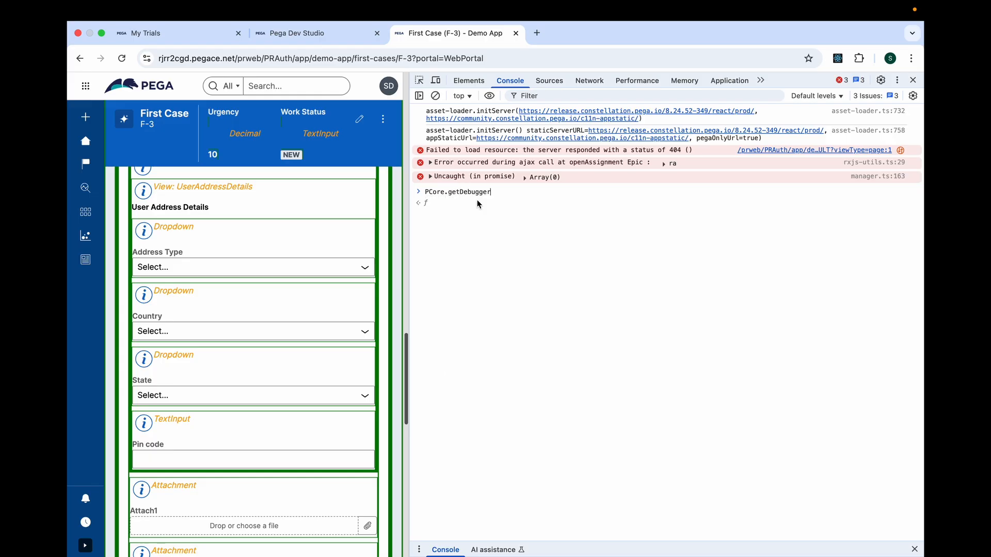
type("()")
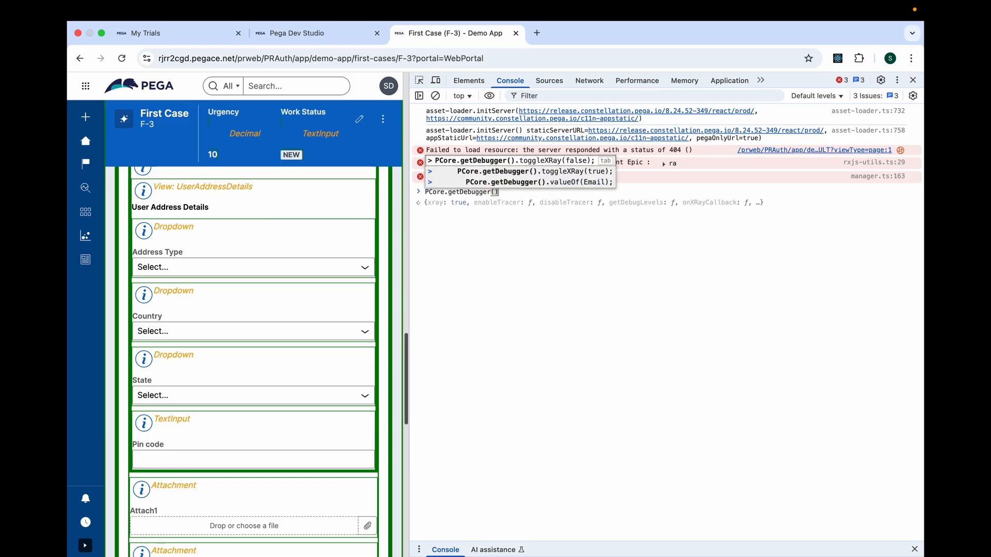
type(".")
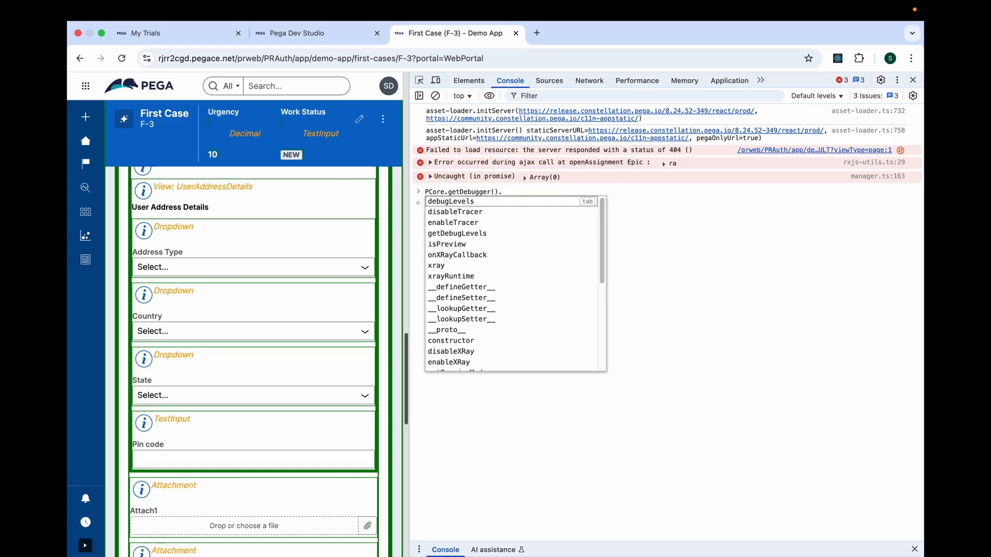
type("to")
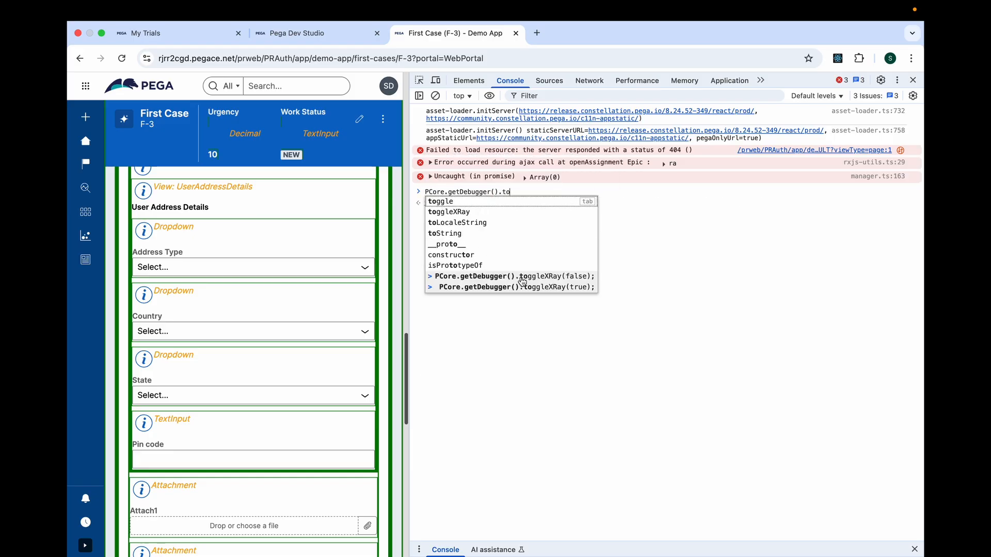
left_click(522, 281)
key("Return")
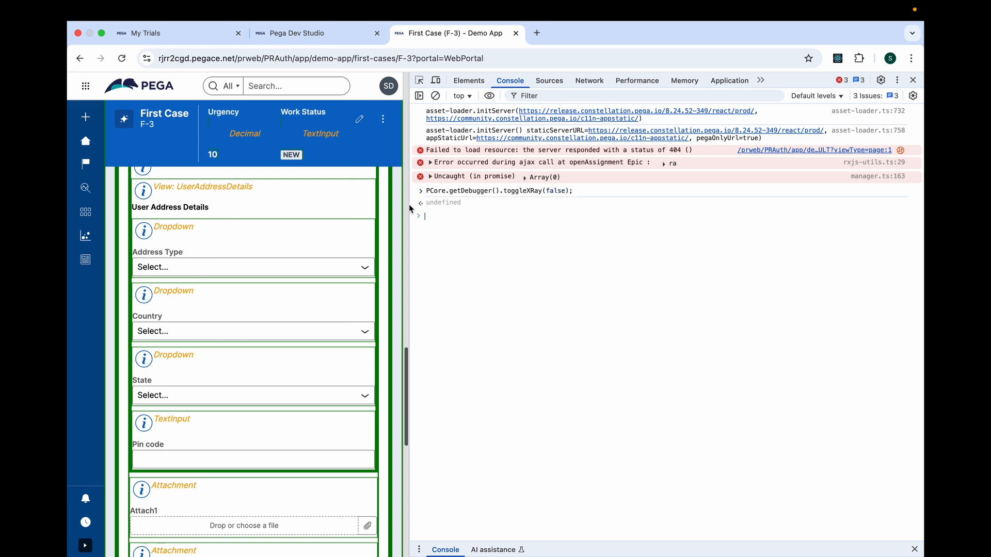
Return to the Demo App home page, close the developer tools and open the Create - Collect Data task of First Case F-6.
left_click_drag(402, 396, 354, 154)
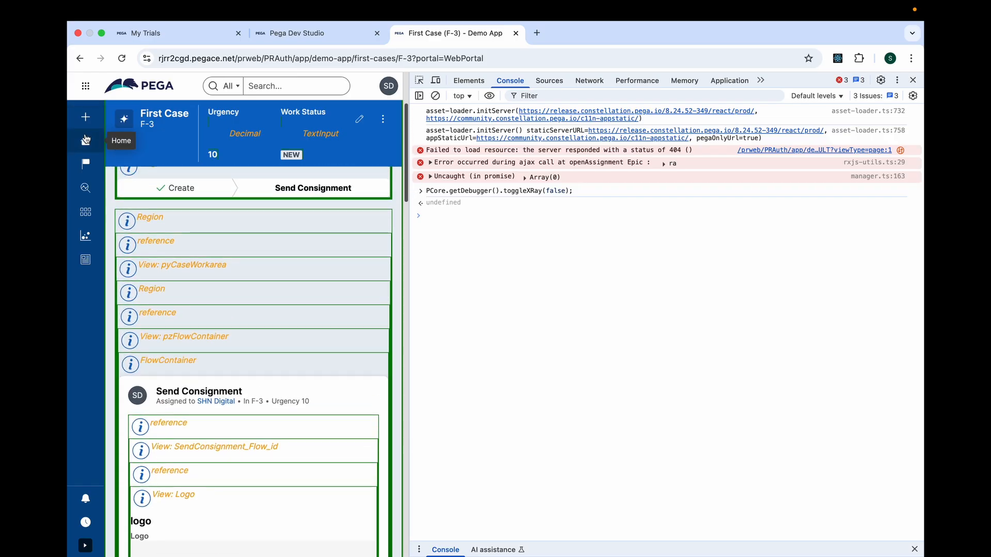
left_click(86, 141)
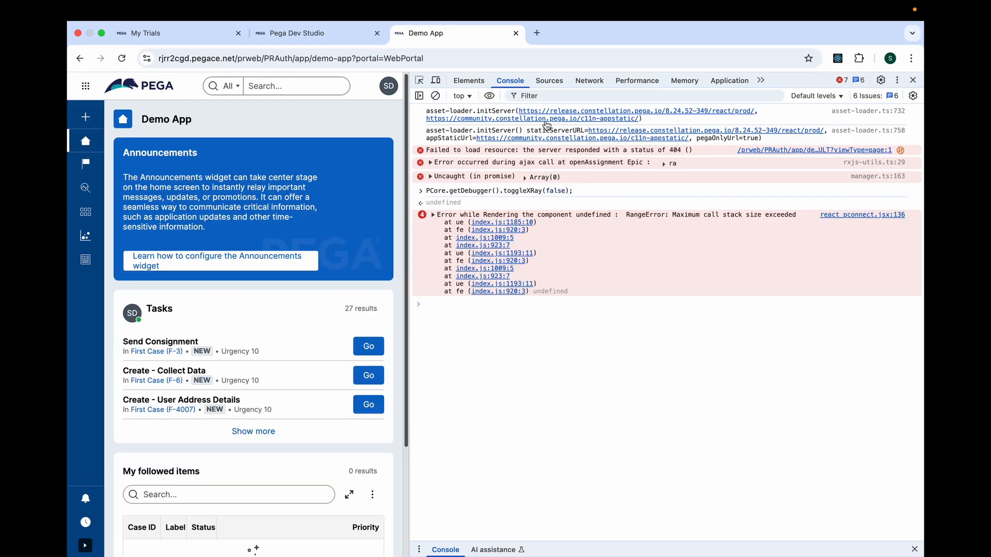
left_click(912, 81)
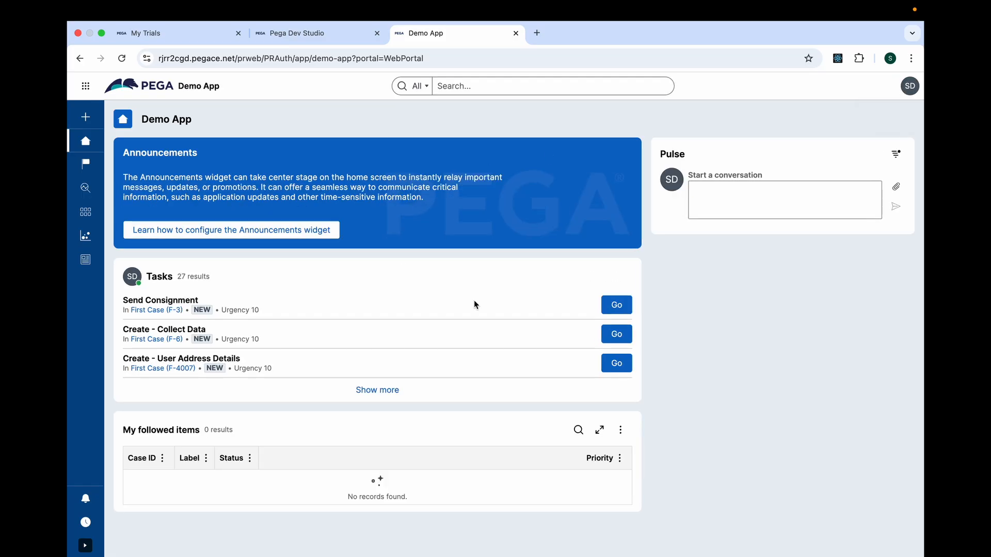
left_click(618, 335)
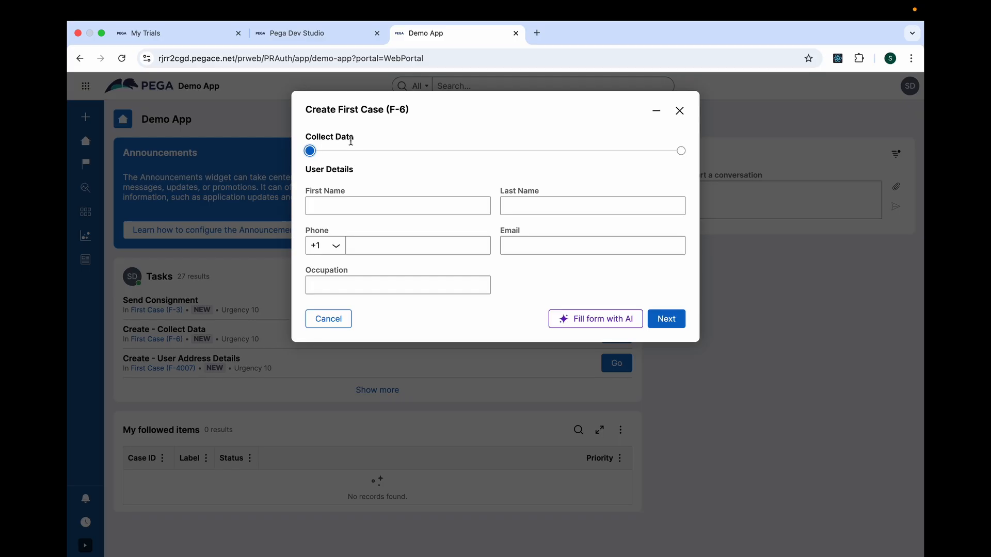
Launch the Tracer from Dev Studio, locate the View Rules event type in its settings and accept the settings.
left_click(344, 36)
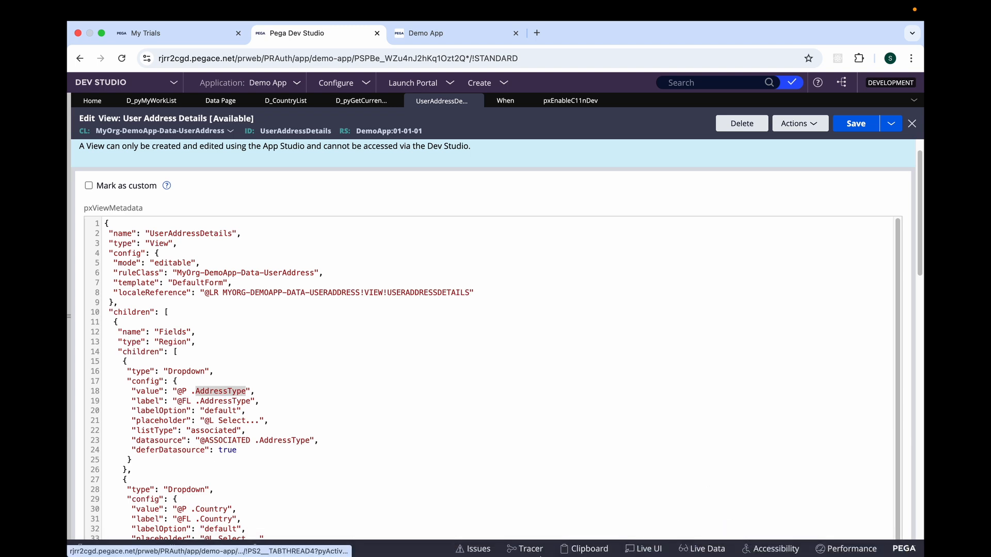
left_click(531, 549)
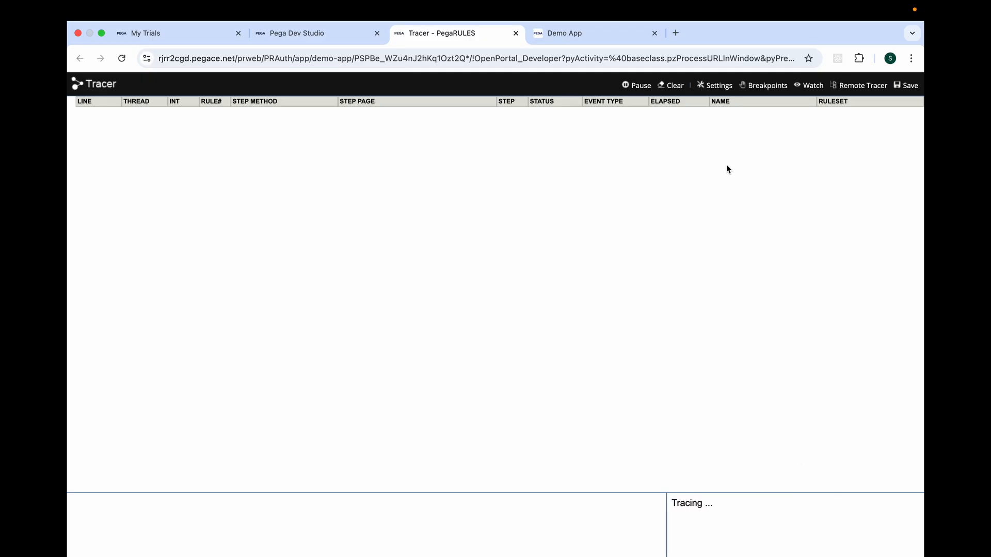
left_click(712, 88)
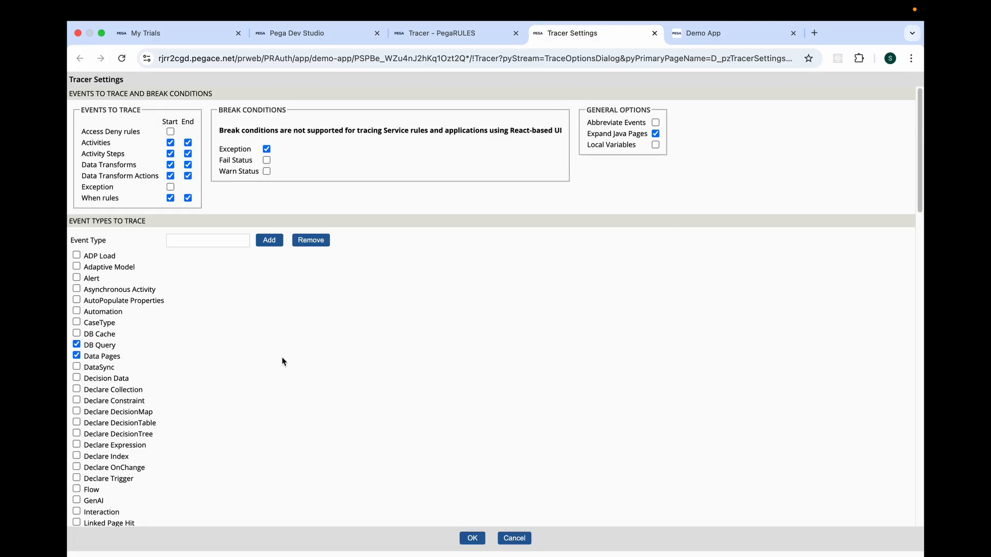
key("super+f")
type("view")
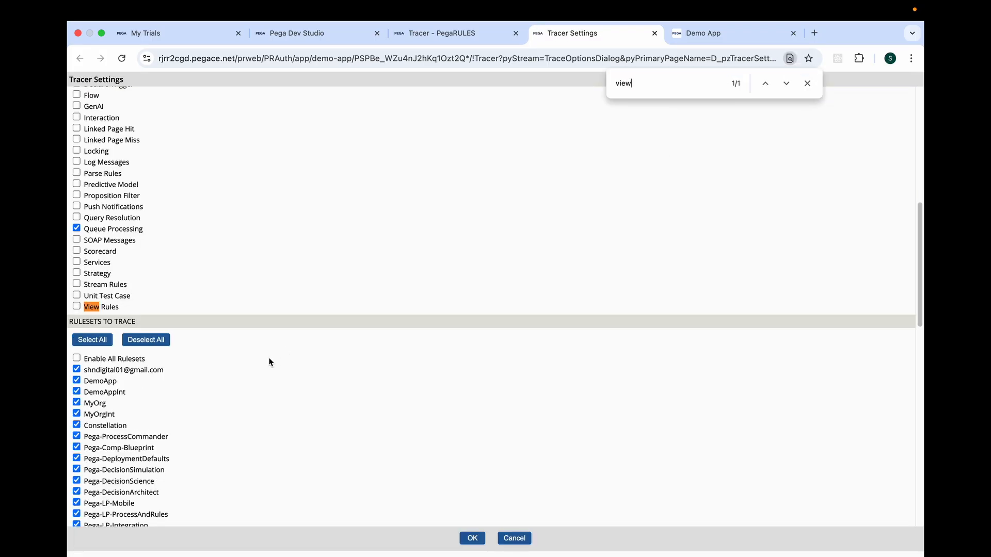
triple_click(90, 306)
scroll(362, 286, "down", 5)
scroll(386, 277, "up", 10)
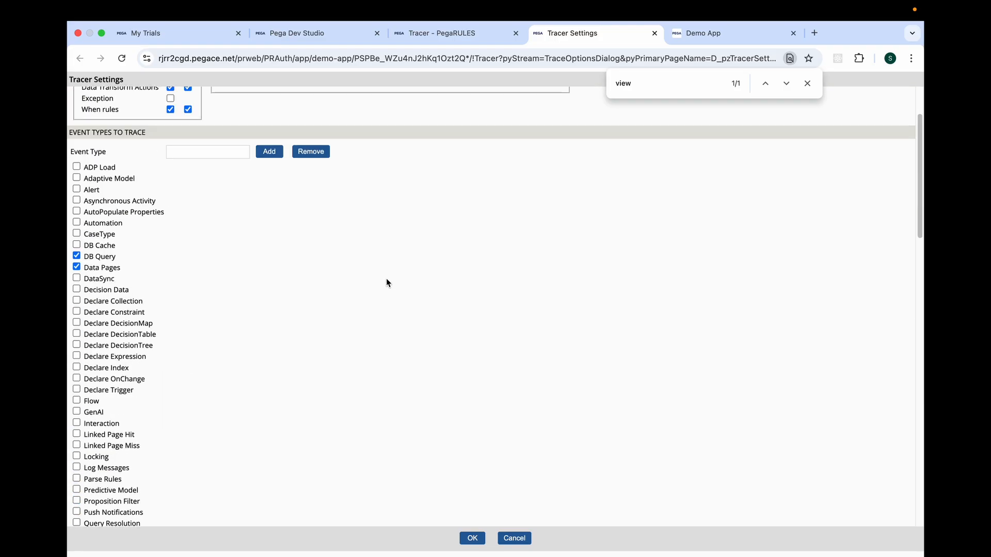
left_click(473, 538)
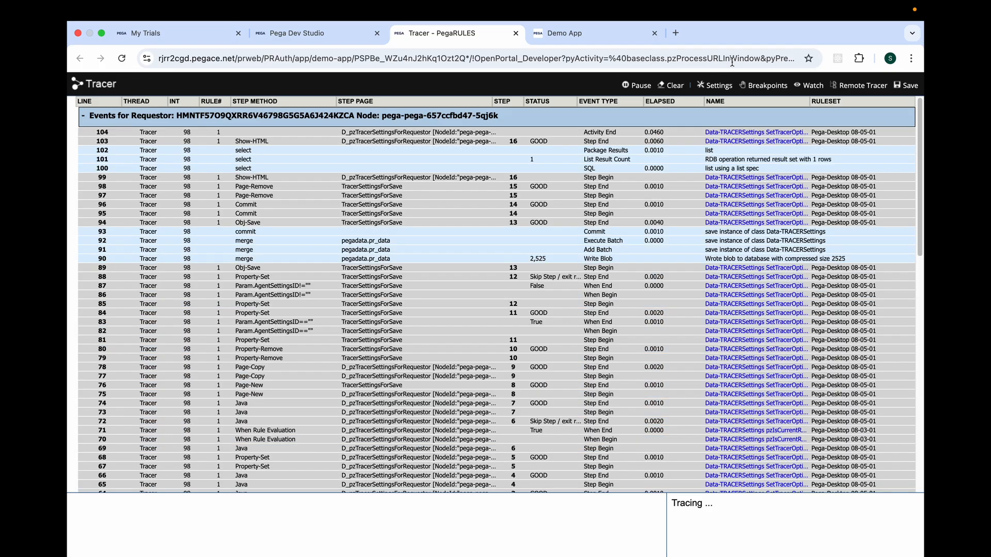
Clear the recorded Tracer events, then pause and resume tracing to start from an empty trace.
left_click(671, 86)
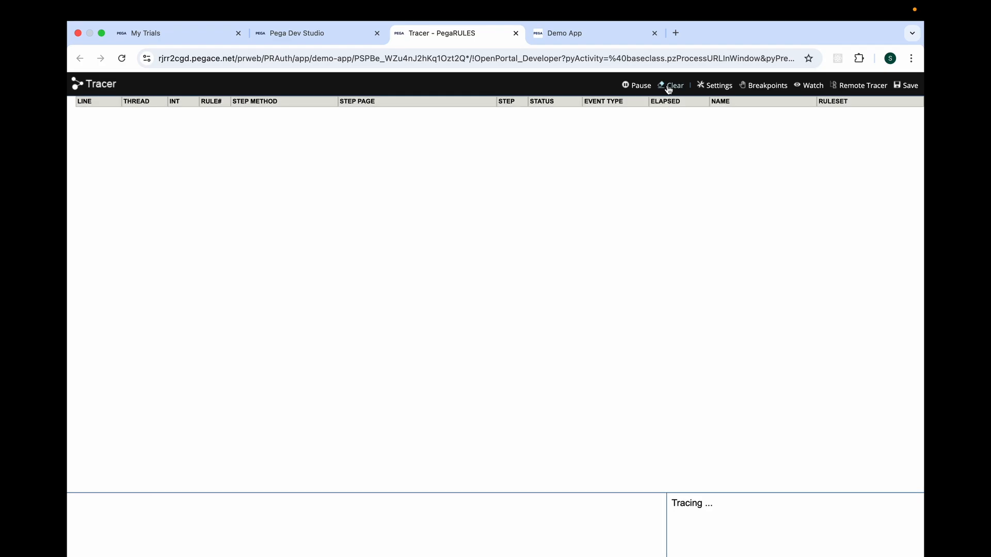
left_click(639, 88)
left_click(602, 38)
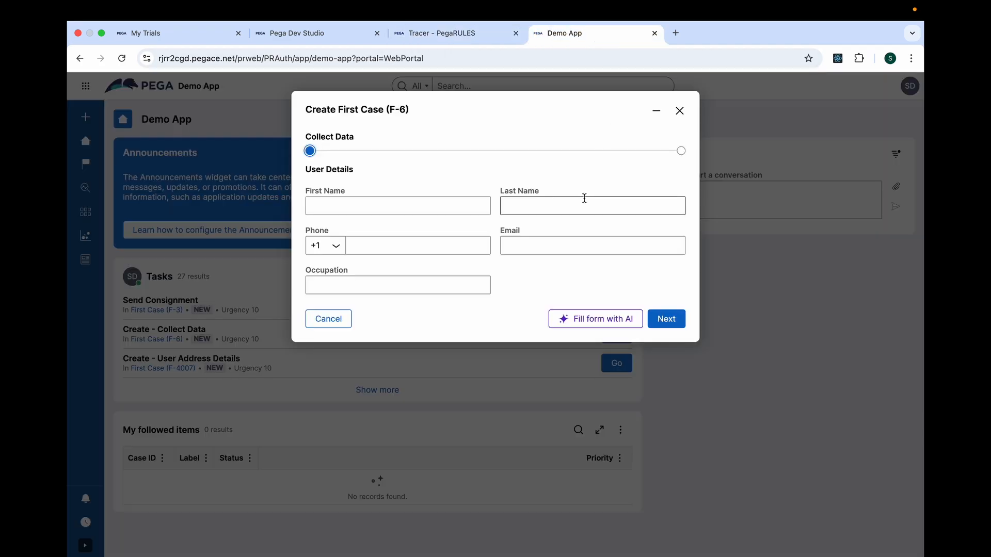
left_click(480, 37)
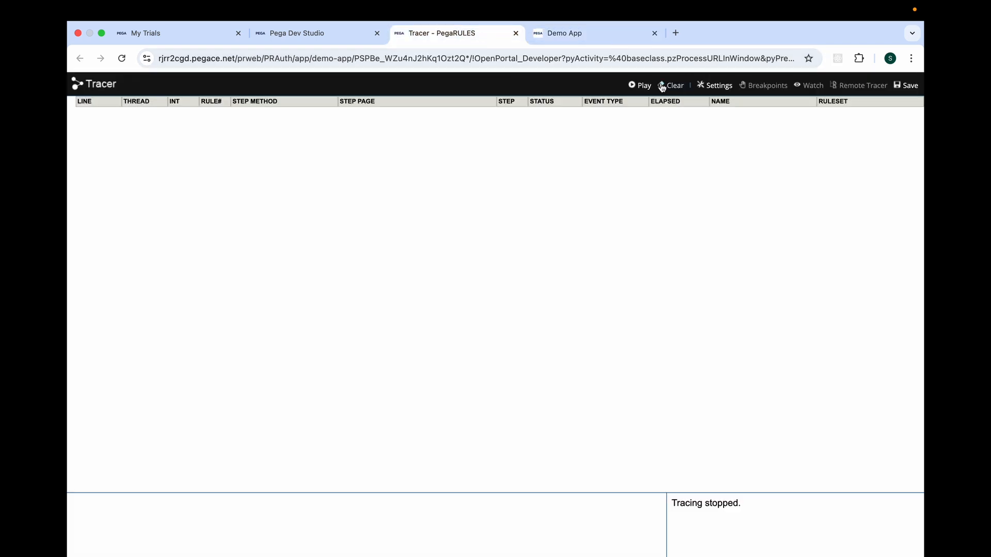
left_click(640, 85)
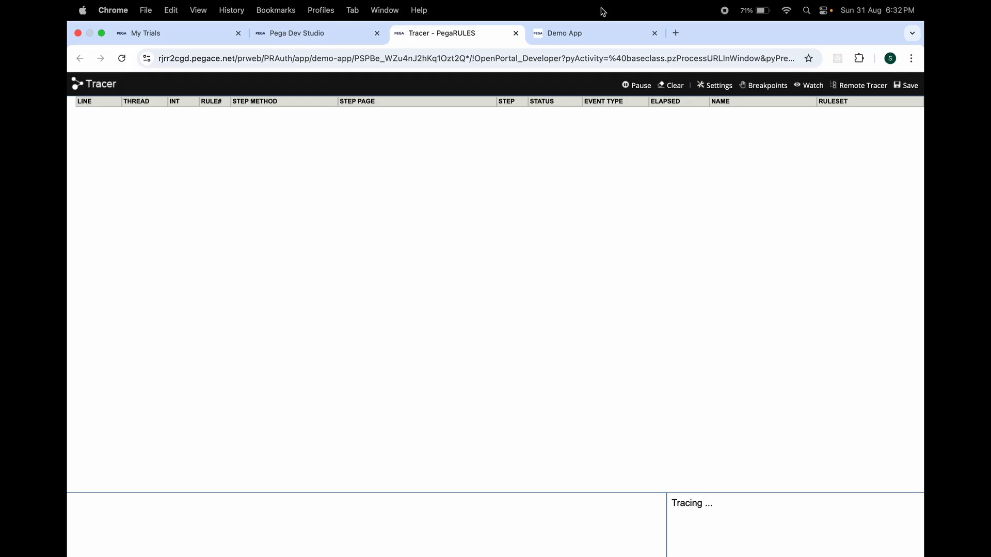
Advance First Case F-6 past Collect Data with the fields left blank, and return to the Tracer.
left_click(608, 32)
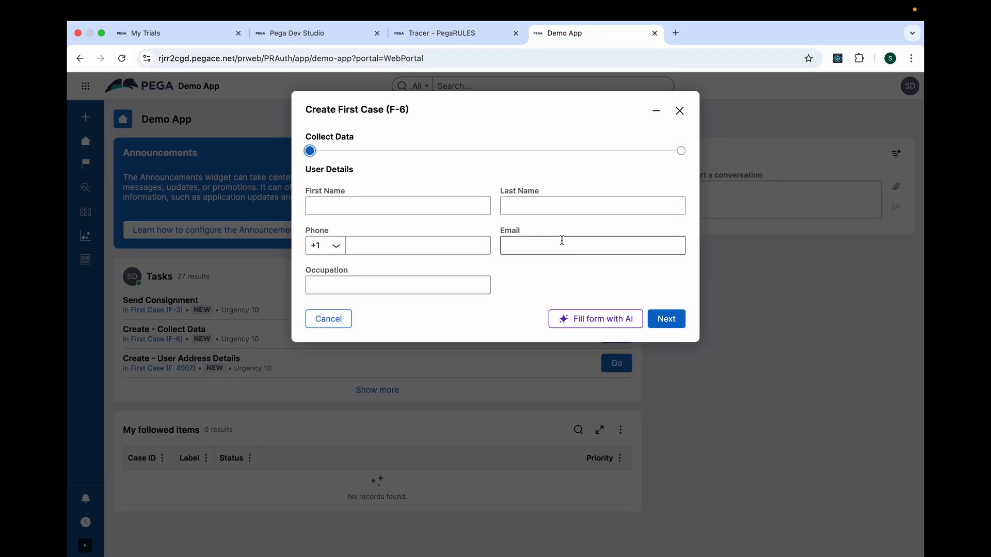
left_click(666, 320)
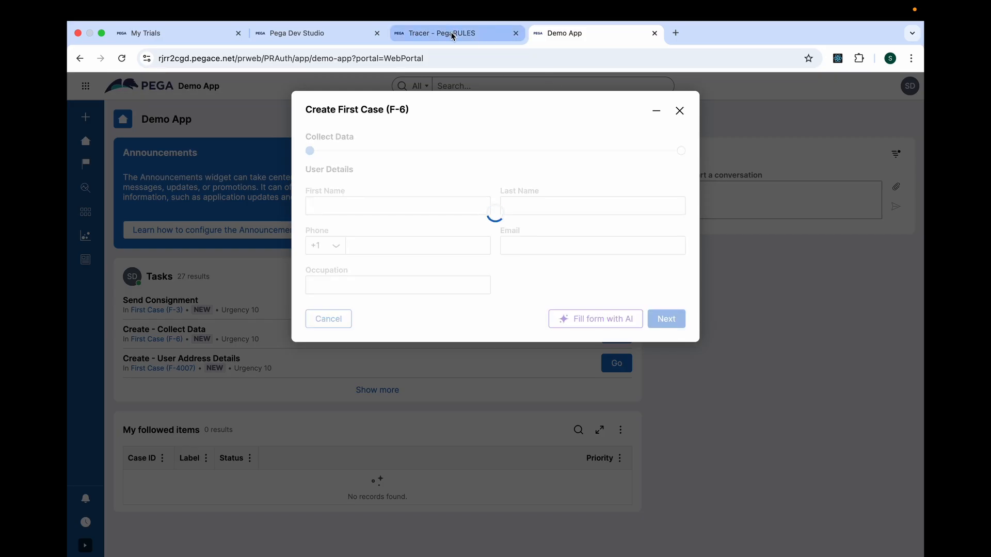
left_click(470, 35)
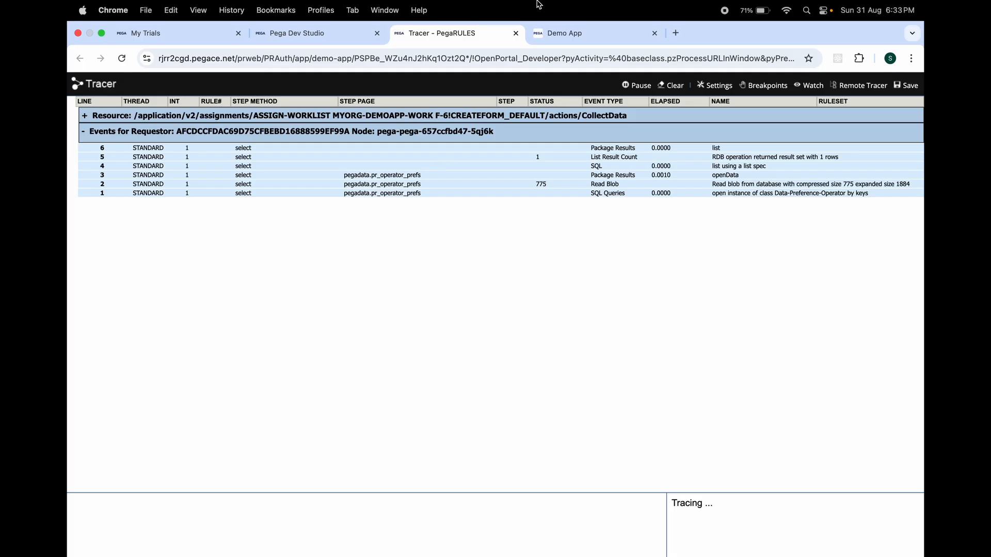
left_click(564, 34)
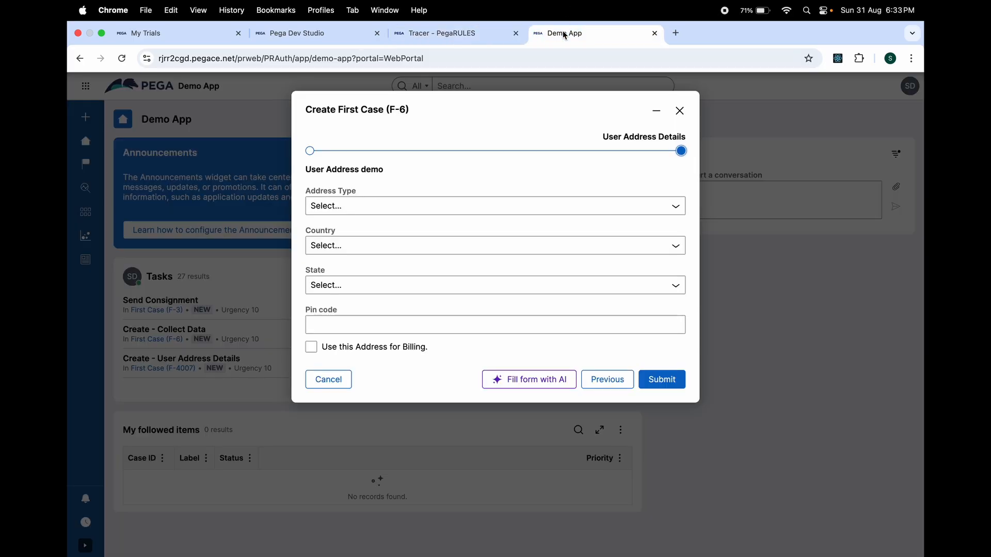
left_click(465, 36)
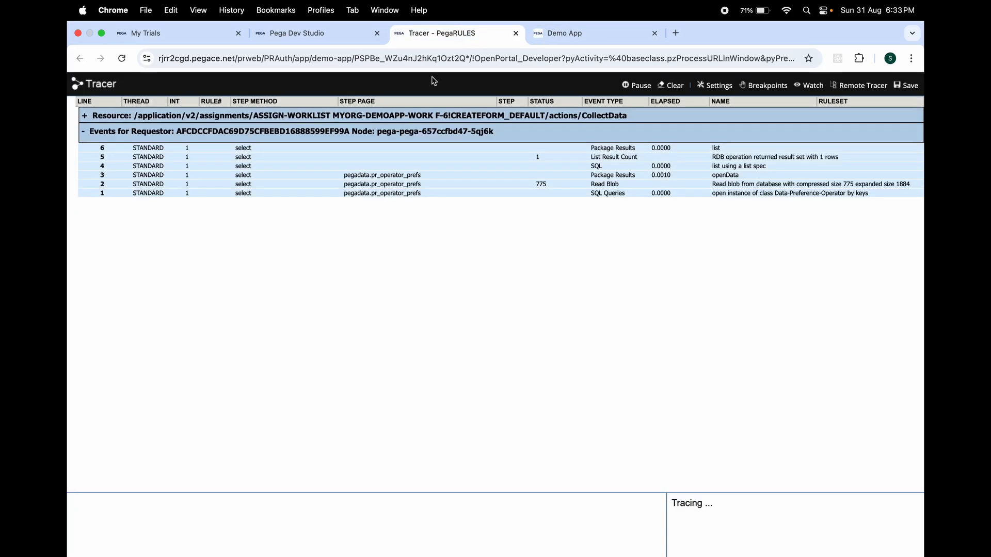
Collapse the requestor events and examine the traced D_CountryList and D_ListStateDemo data view calls.
left_click(83, 133)
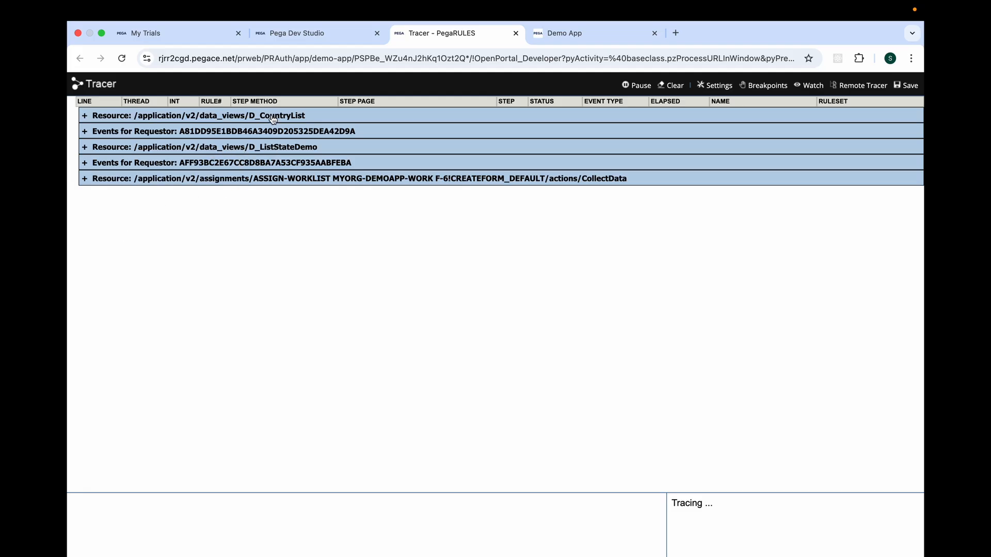
left_click(85, 116)
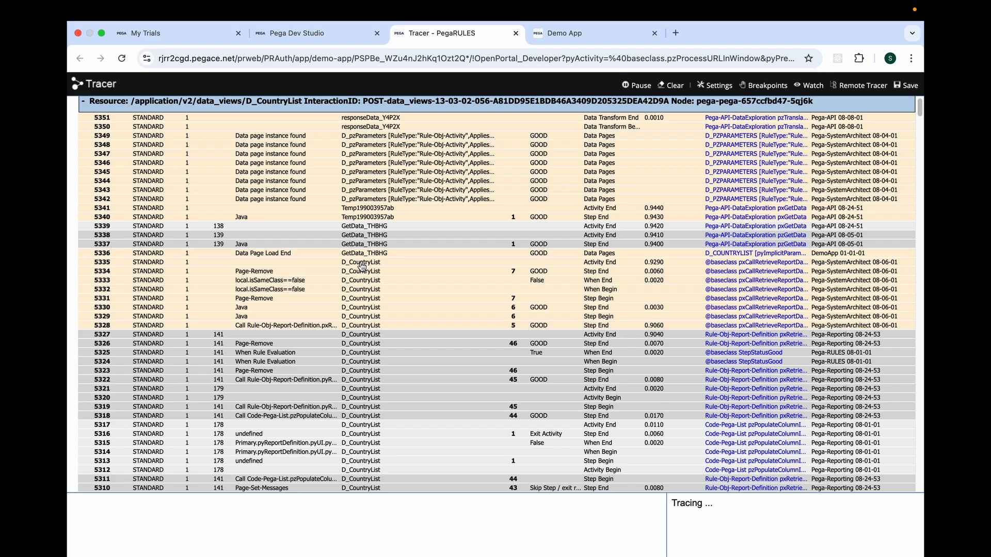
scroll(444, 290, "down", 15)
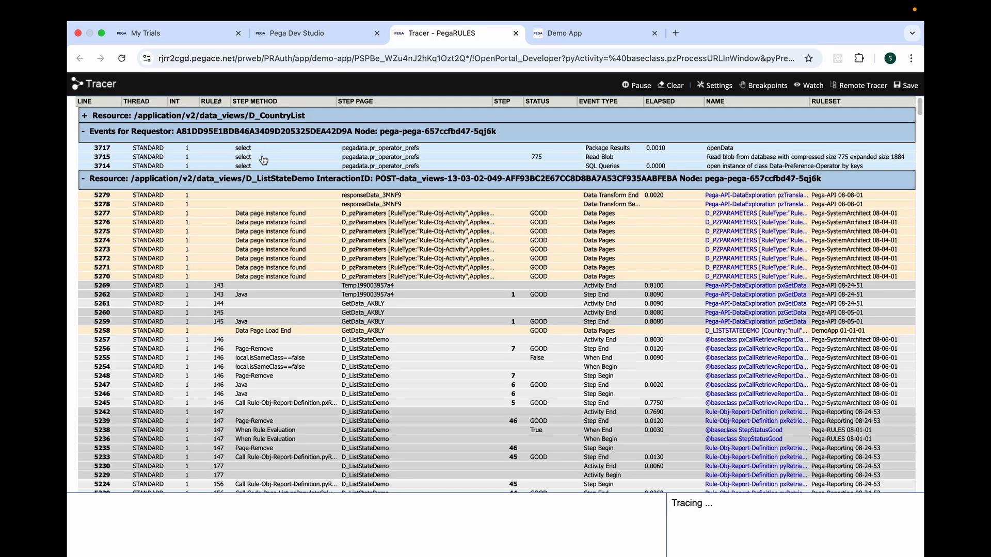
Close the Tracer and return to the User Address Details view rule in Dev Studio.
left_click(516, 34)
left_click(335, 36)
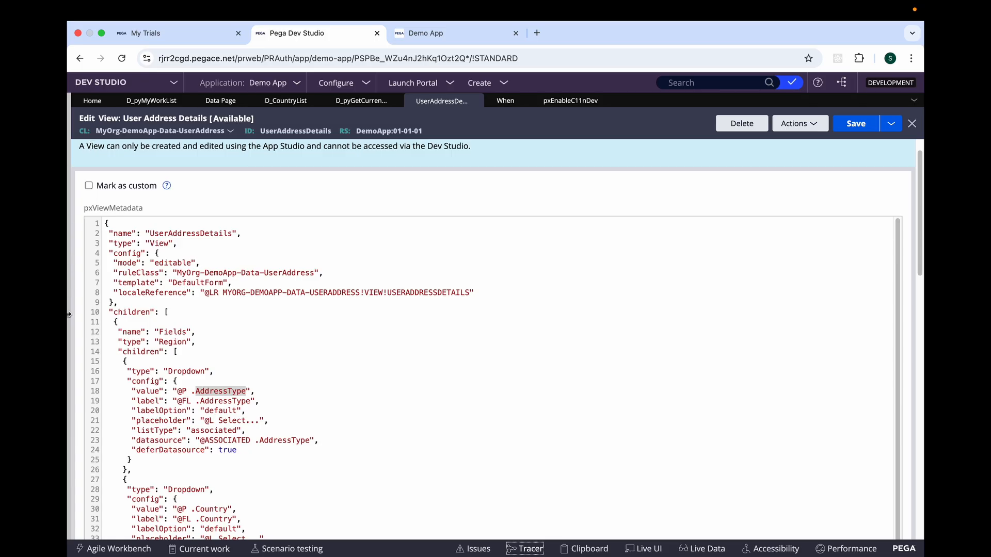
left_click_drag(69, 314, 70, 319)
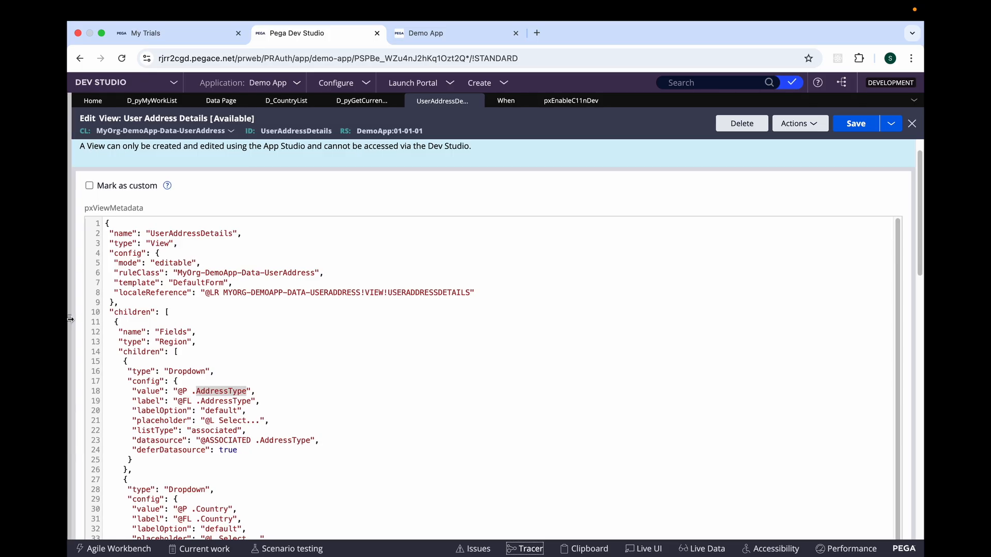
In the Demo App, set First Case F-6's Address Type to Other, Country to United States and State to Alaska, and submit the form.
left_click(448, 31)
left_click(386, 211)
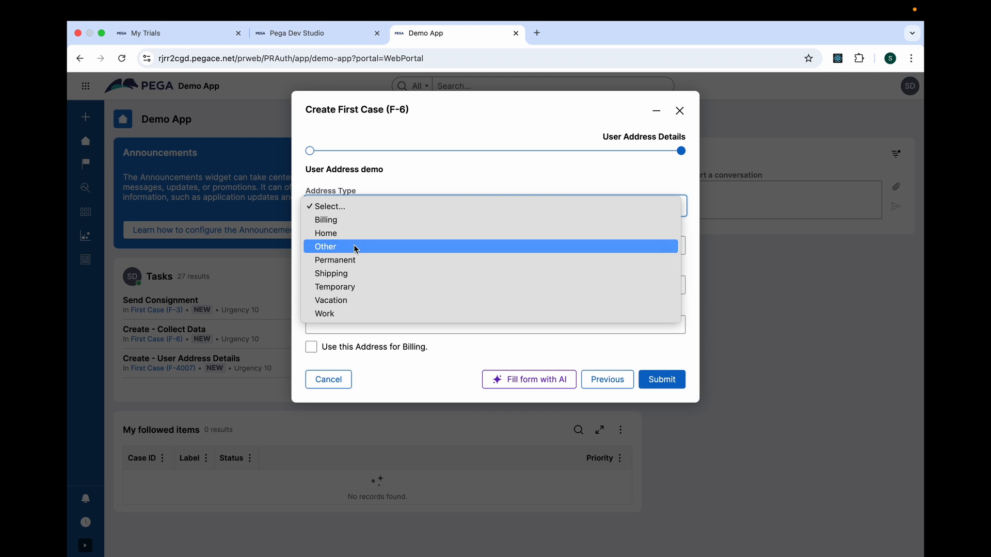
left_click(385, 246)
left_click(384, 249)
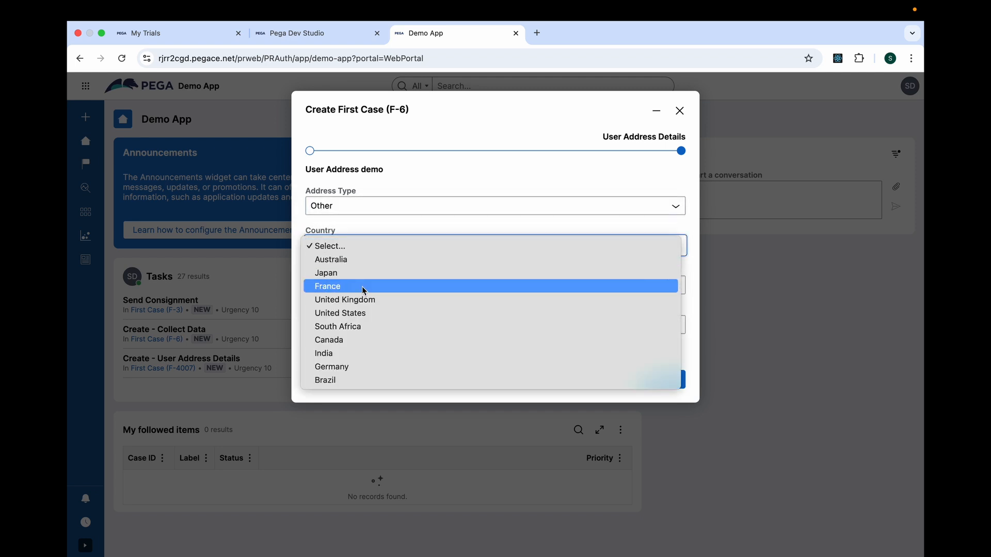
left_click(347, 316)
left_click(331, 292)
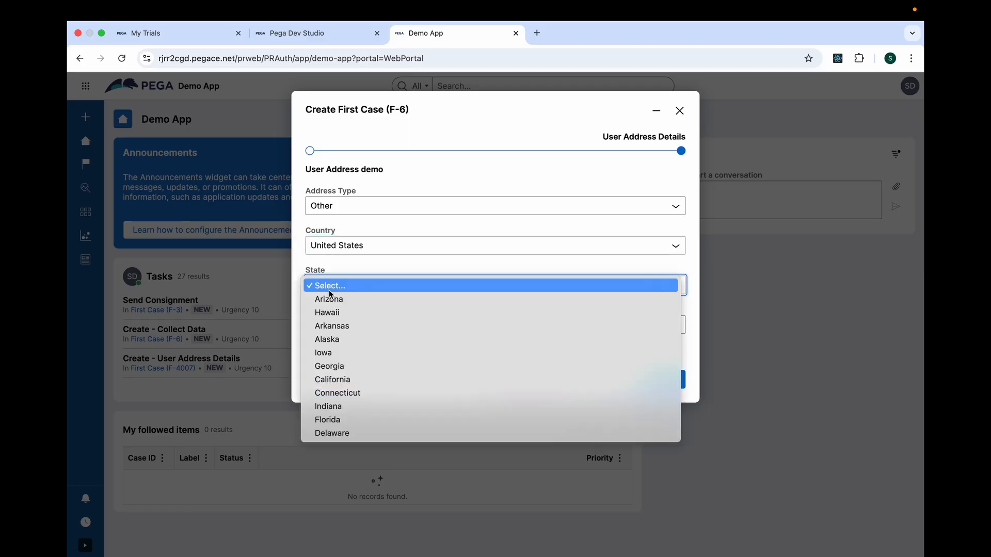
left_click(337, 339)
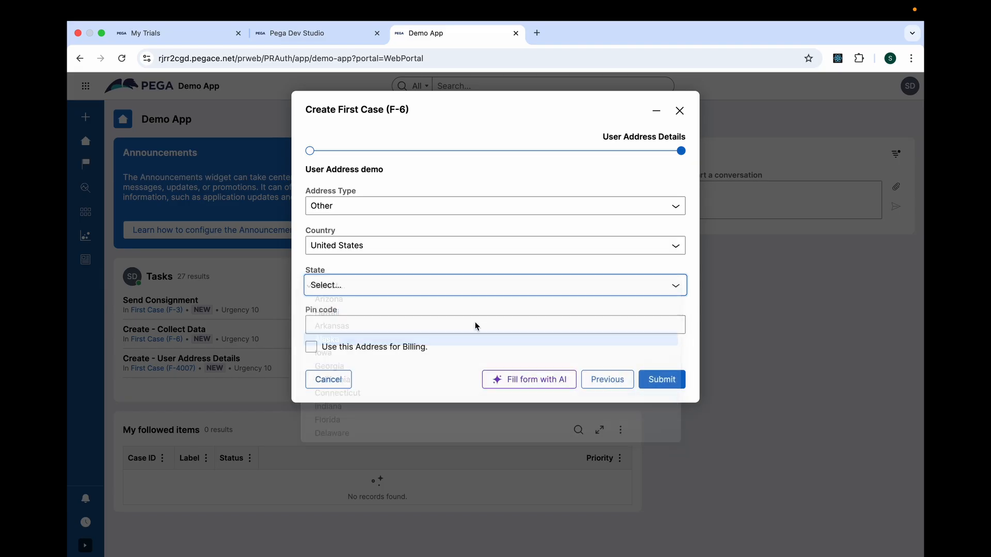
left_click(663, 379)
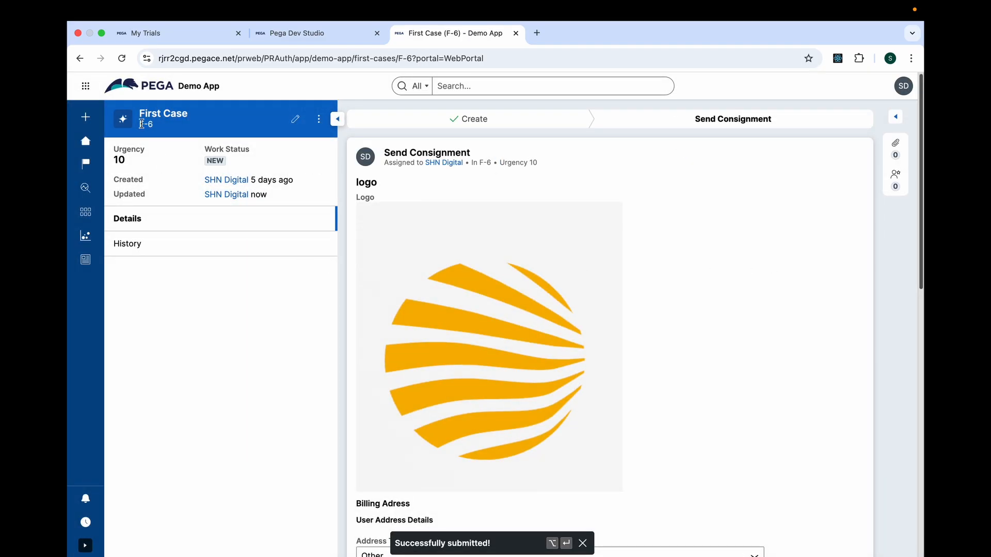
Return to Dev Studio and open case F-6 from the instances of the FirstCase class in the App explorer.
left_click_drag(139, 124, 160, 130)
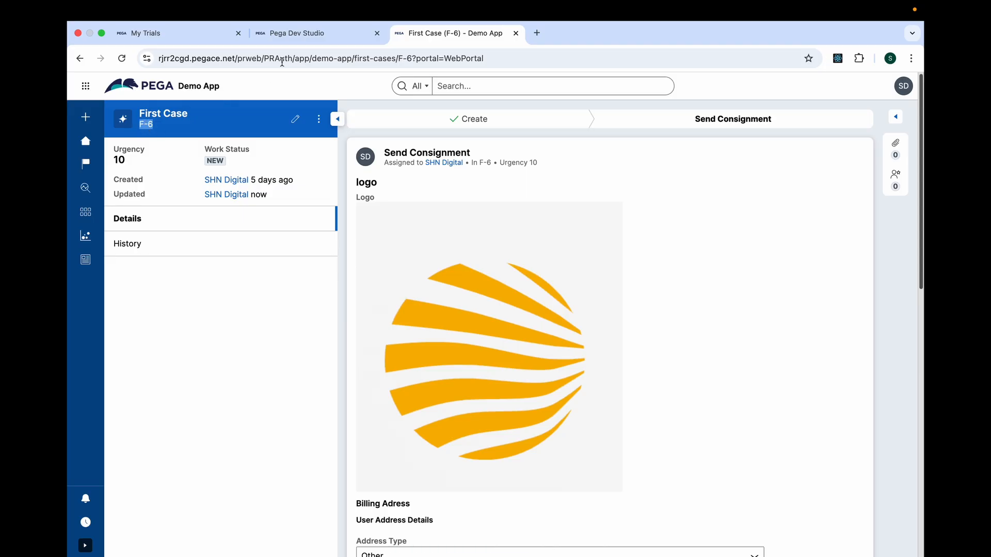
left_click(304, 33)
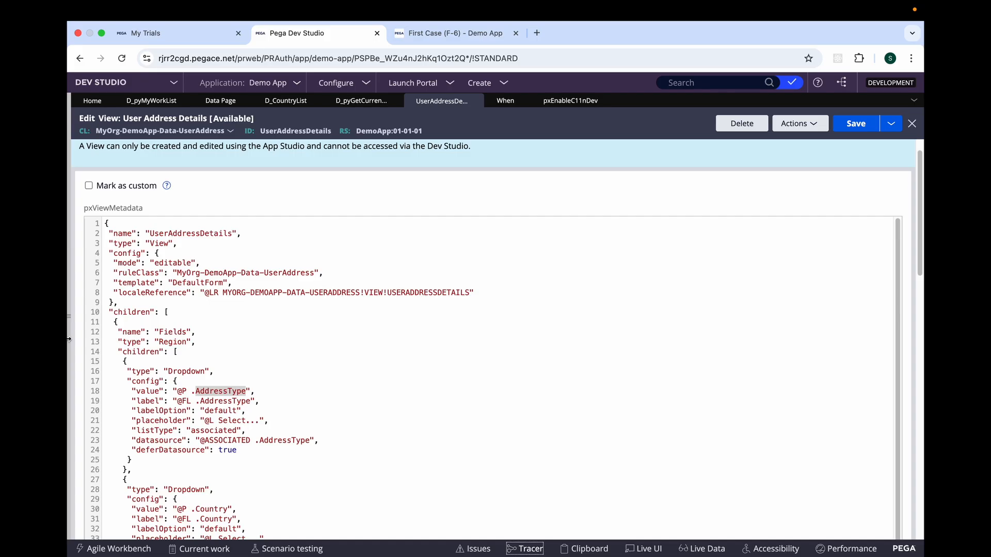
left_click(69, 316)
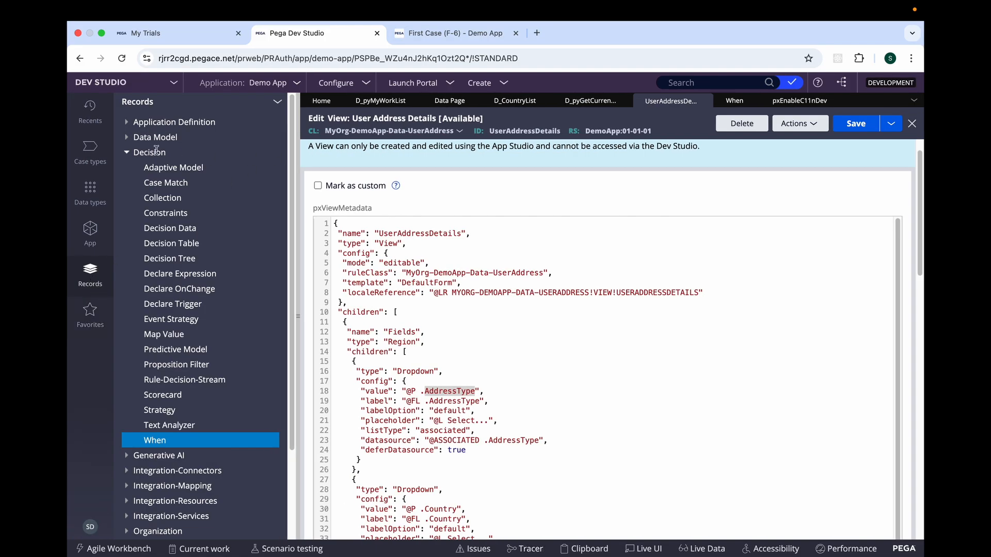
left_click(126, 157)
left_click(92, 232)
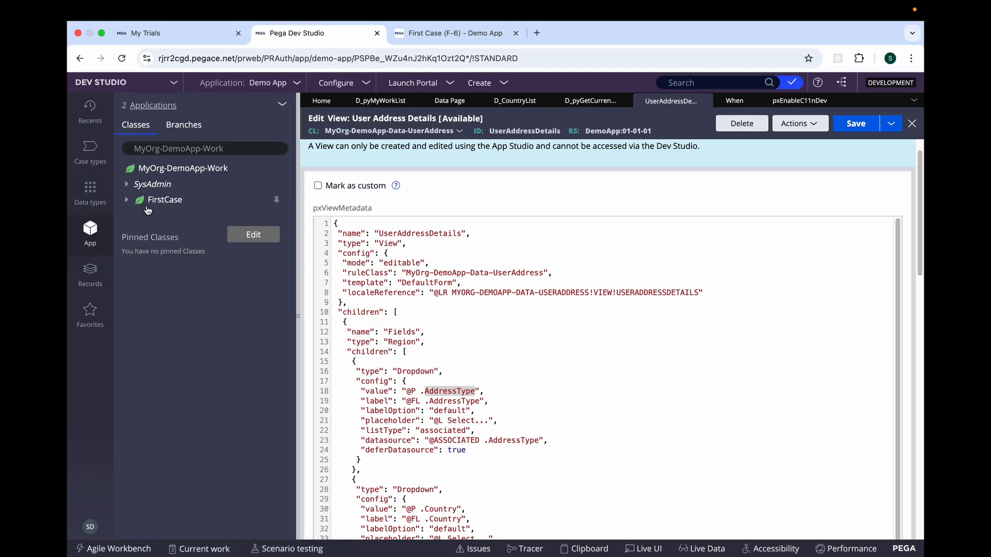
left_click(158, 201)
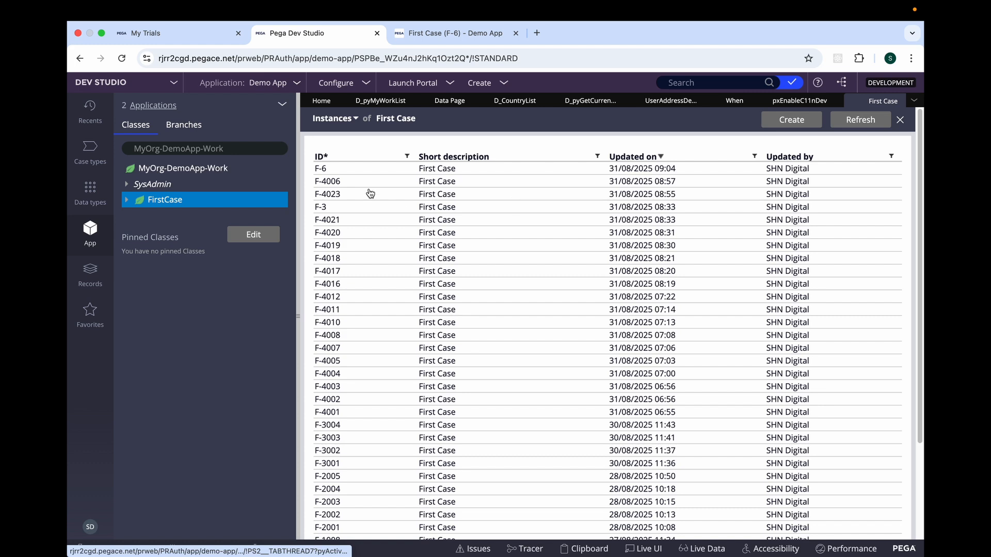
left_click(447, 175)
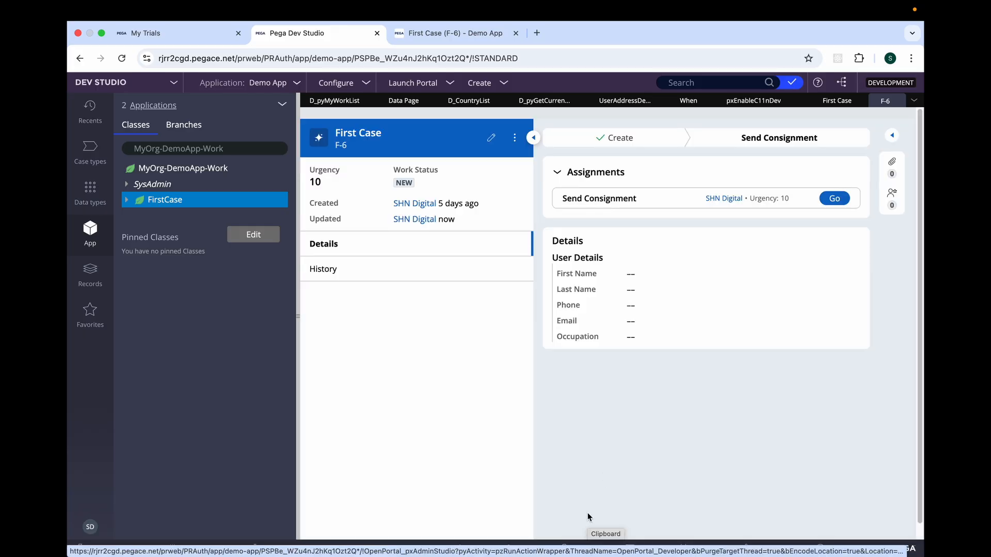
Open the Clipboard and examine pyWorkPage's IsAdressusedforbilling property and the values on its embedded UserAddressDemo page.
left_click(581, 552)
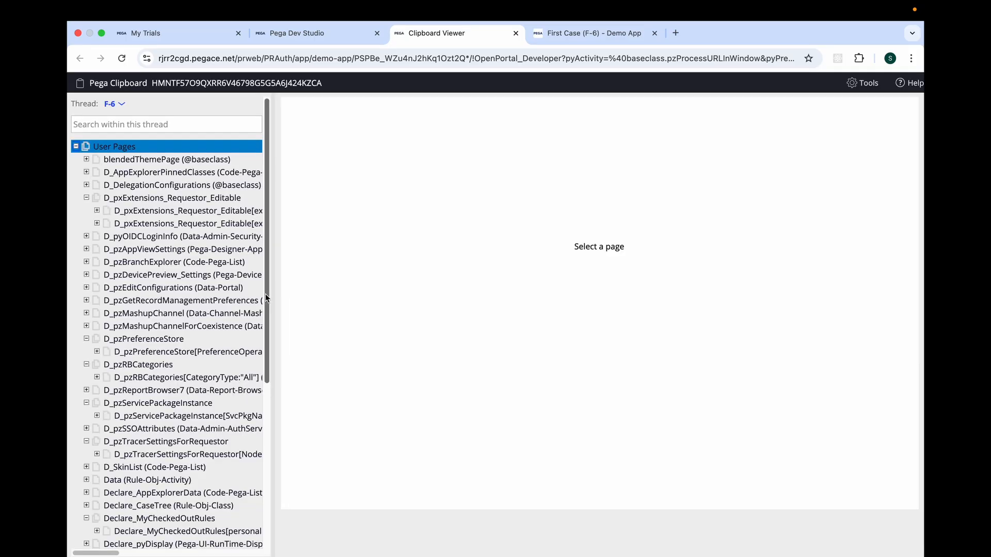
left_click_drag(265, 293, 267, 495)
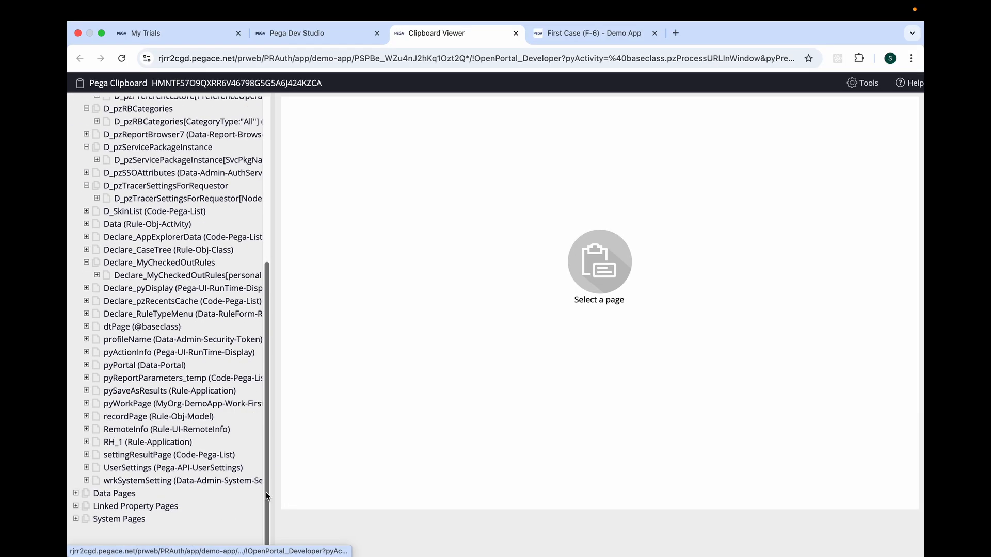
left_click(87, 404)
left_click(134, 405)
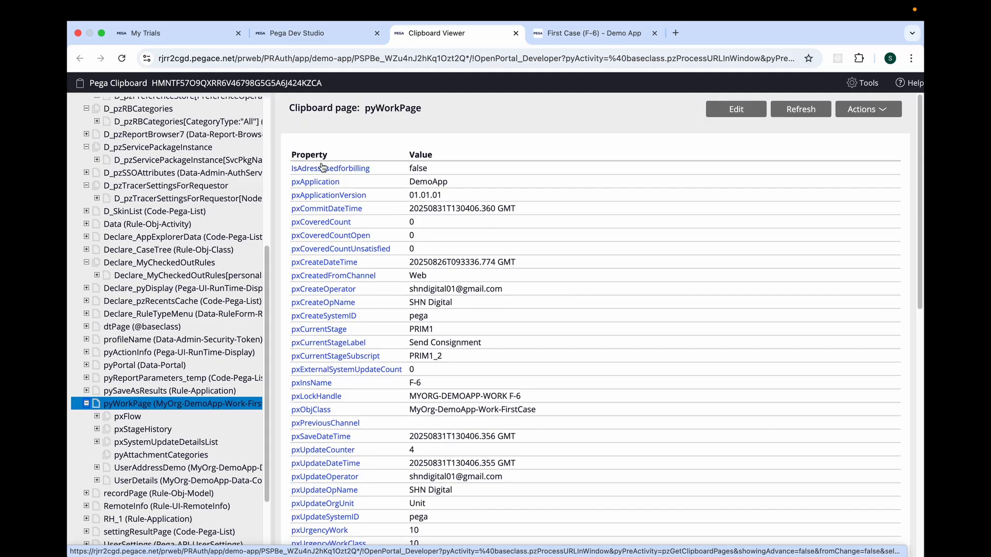
left_click_drag(292, 169, 467, 175)
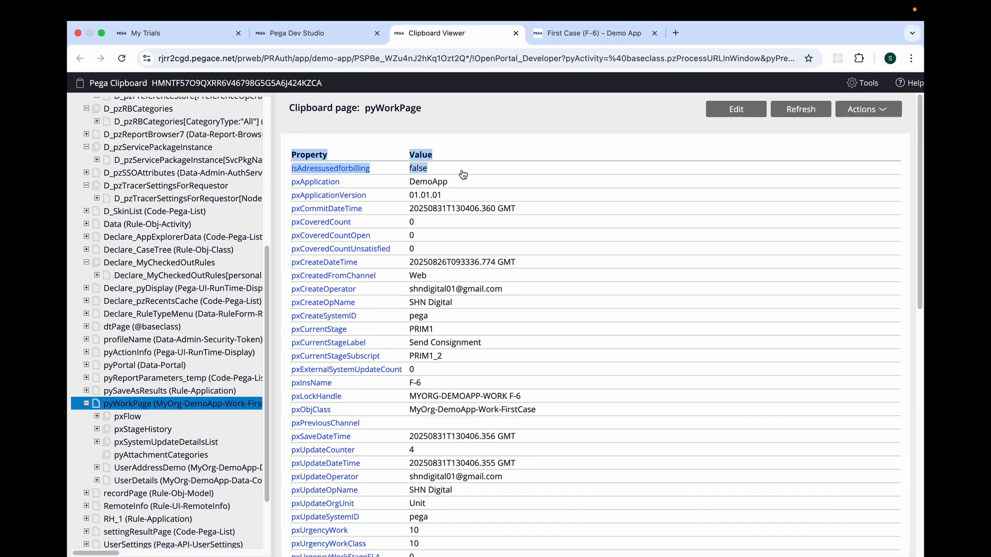
left_click(142, 468)
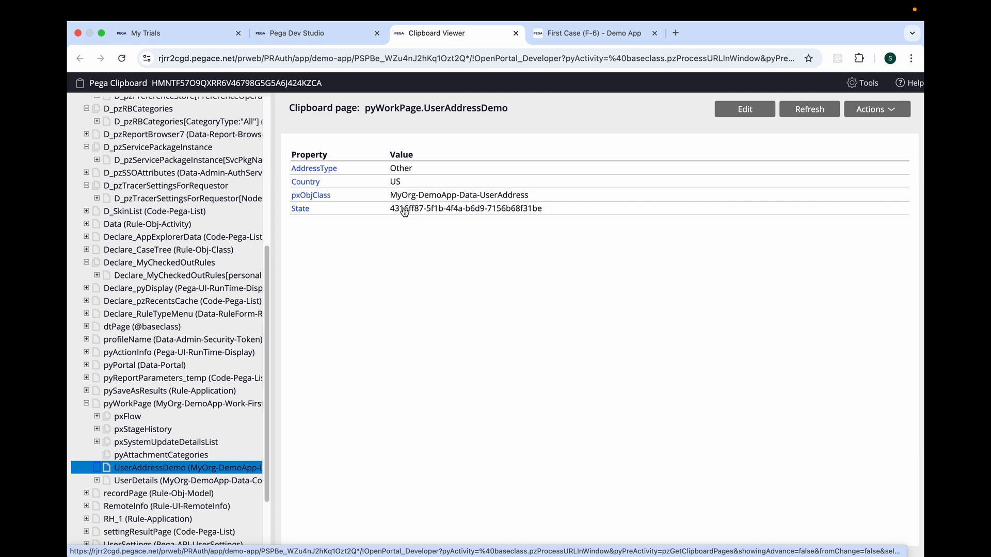
Back in Dev Studio, filter the Dynamic System Settings records by the setting purpose DebugpegaAPI and open the matching setting.
left_click(339, 39)
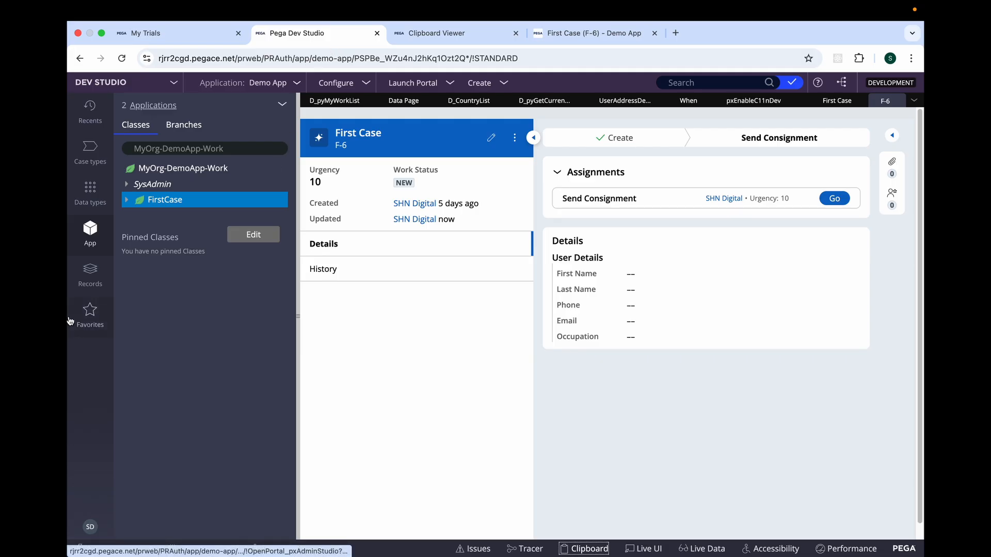
left_click(91, 283)
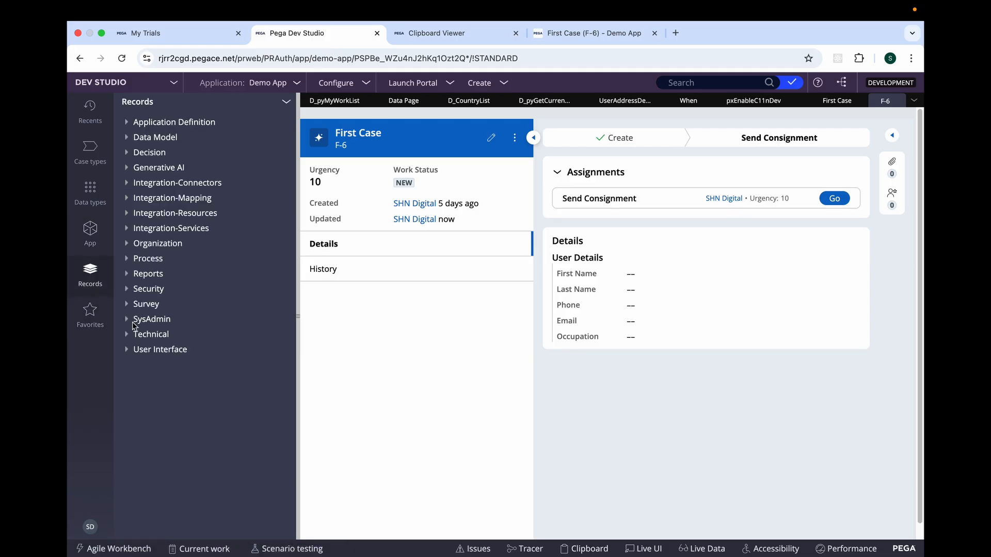
left_click(126, 319)
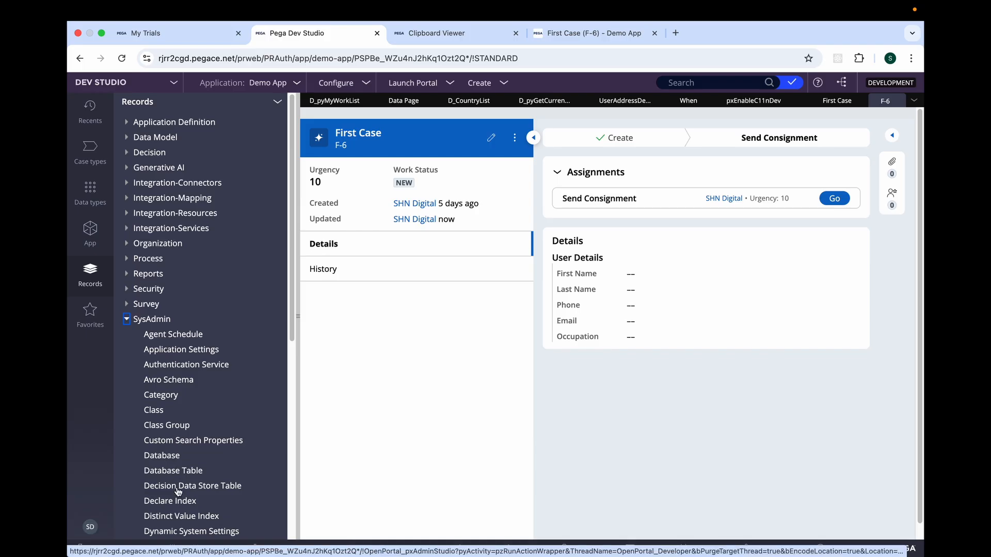
left_click(184, 531)
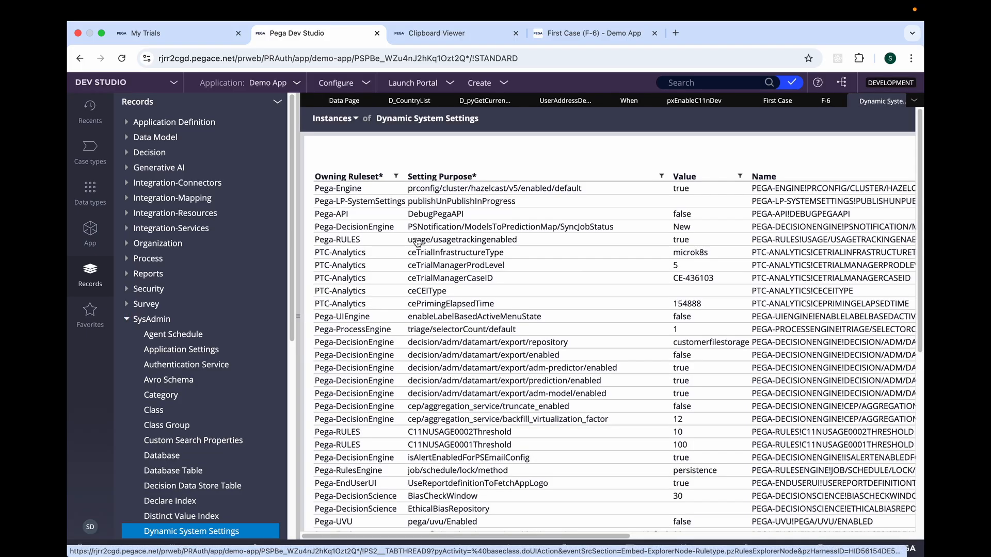
left_click(663, 178)
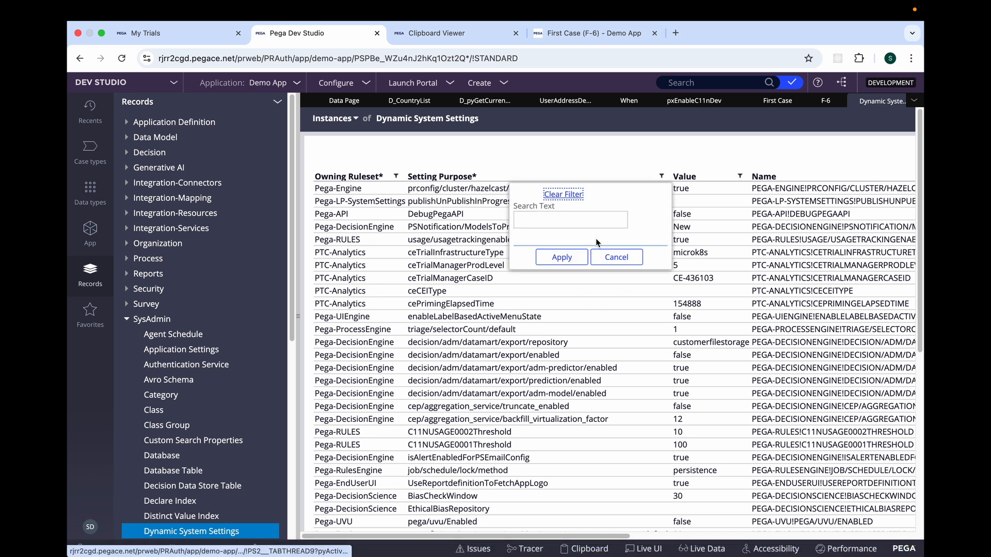
left_click(576, 225)
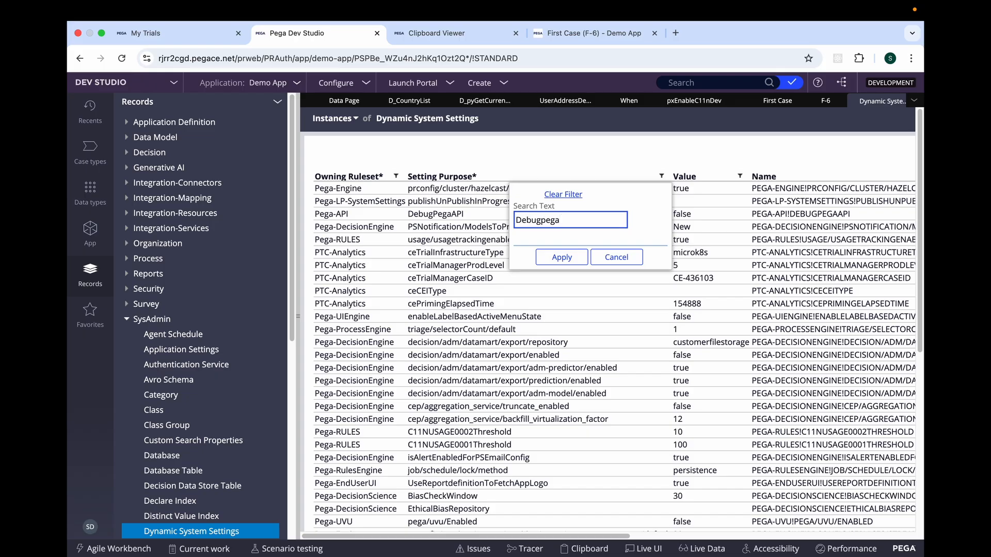
left_click(558, 260)
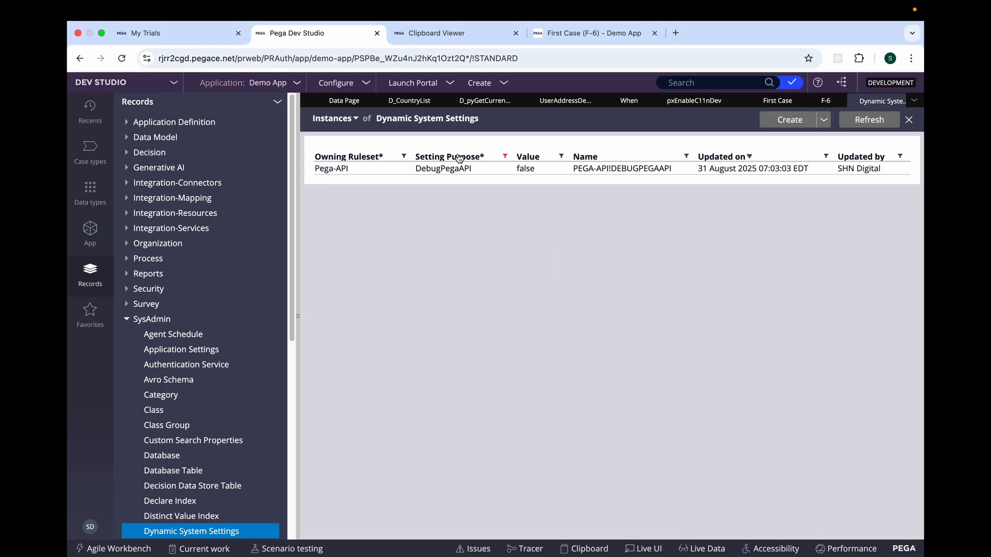
left_click(458, 187)
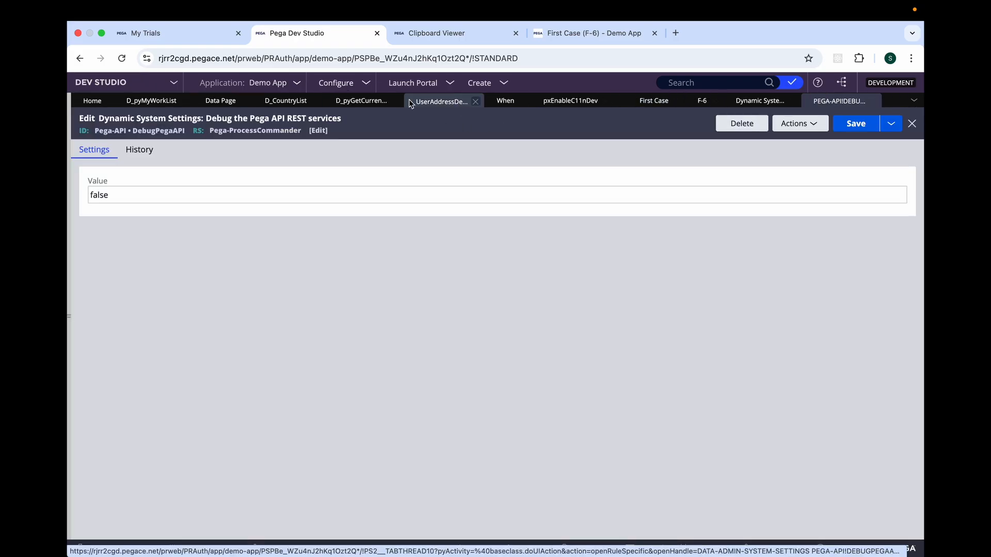
Close the Clipboard Viewer and switch to First Case F-6 in the Demo App.
left_click(232, 106)
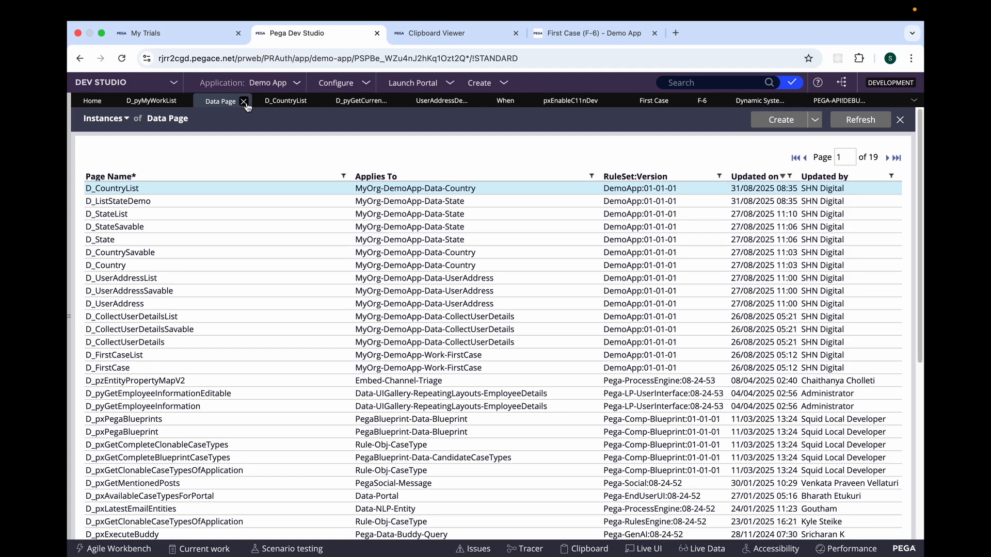
left_click(431, 35)
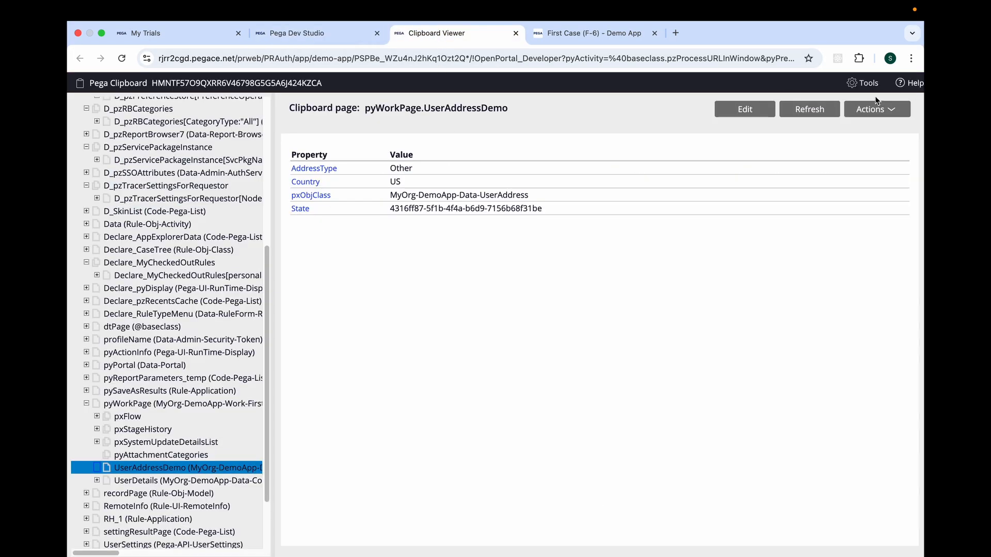
left_click(516, 33)
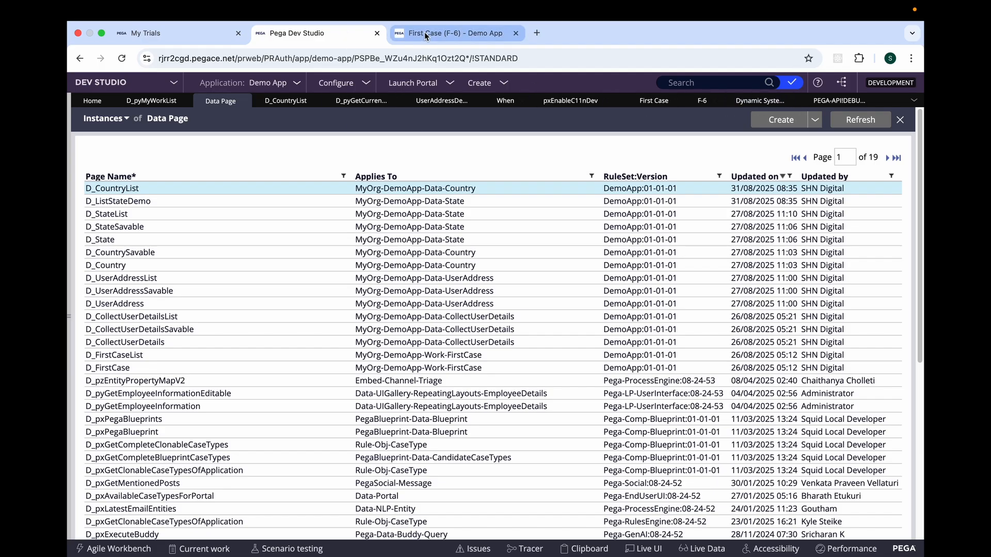
left_click(463, 33)
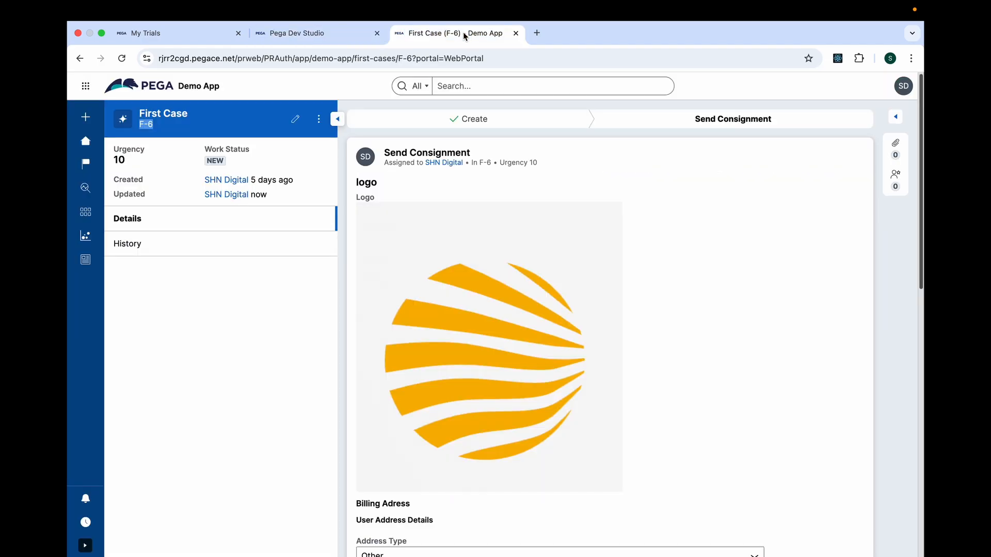
Create another First Case with blank user details, choose India as the Country, and submit the address form.
left_click(86, 118)
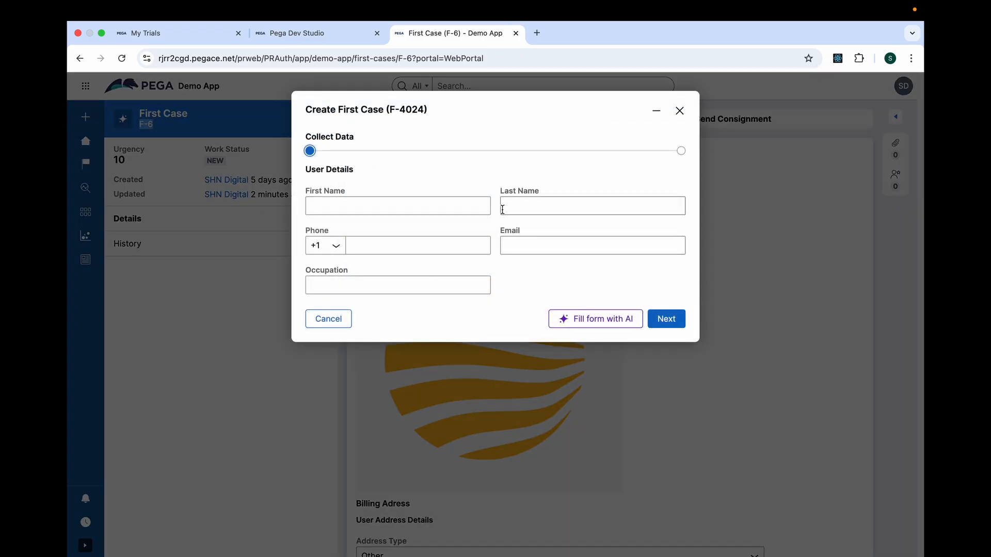
left_click(670, 320)
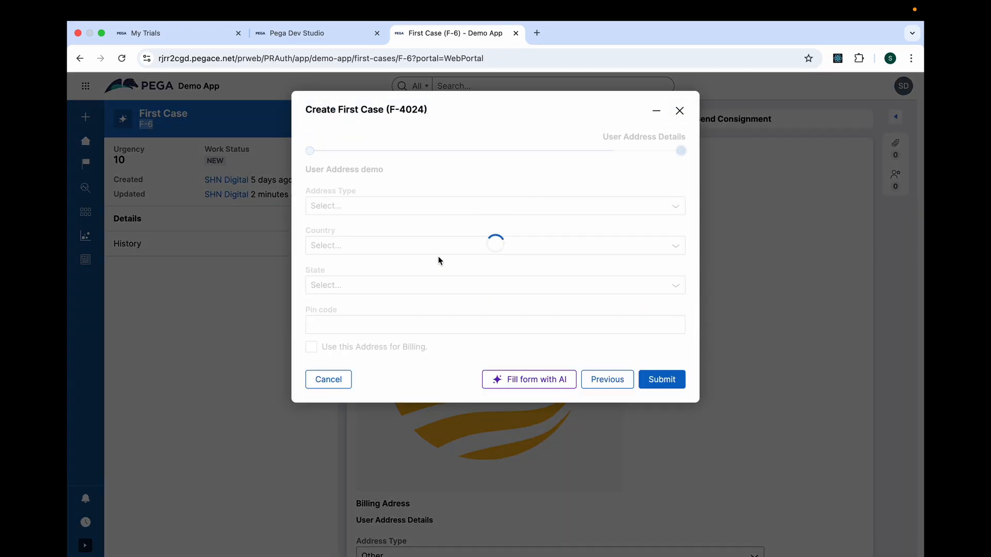
left_click(364, 248)
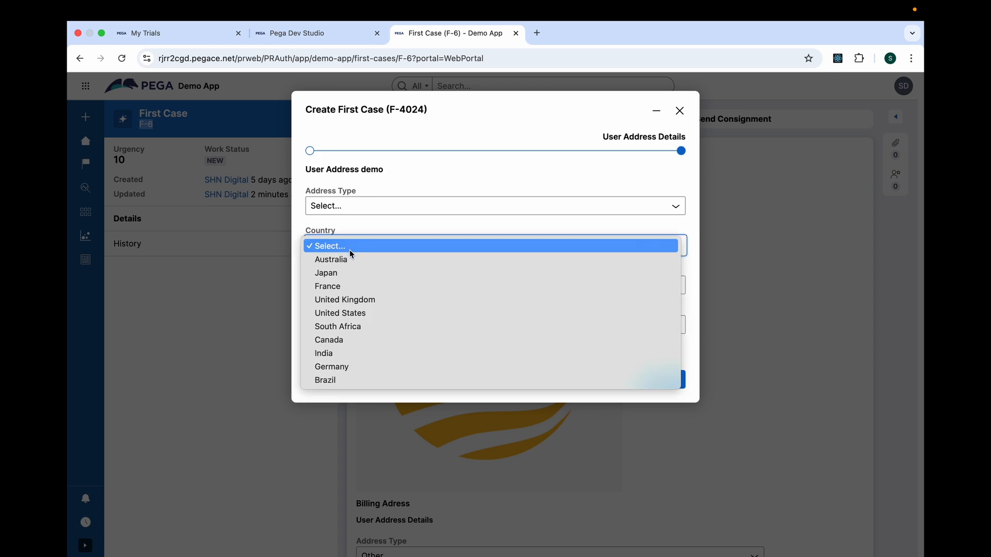
left_click(335, 353)
left_click(338, 286)
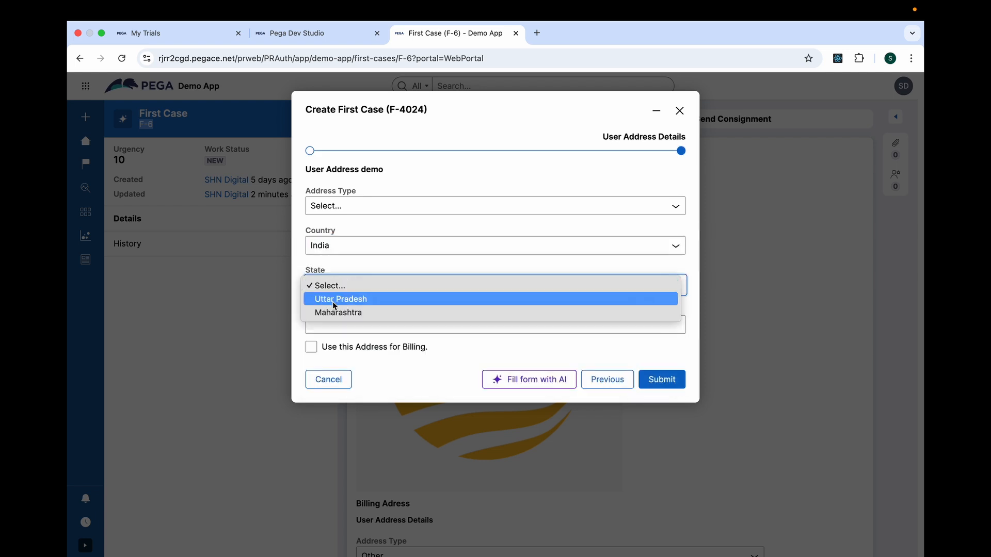
left_click(650, 386)
left_click(650, 387)
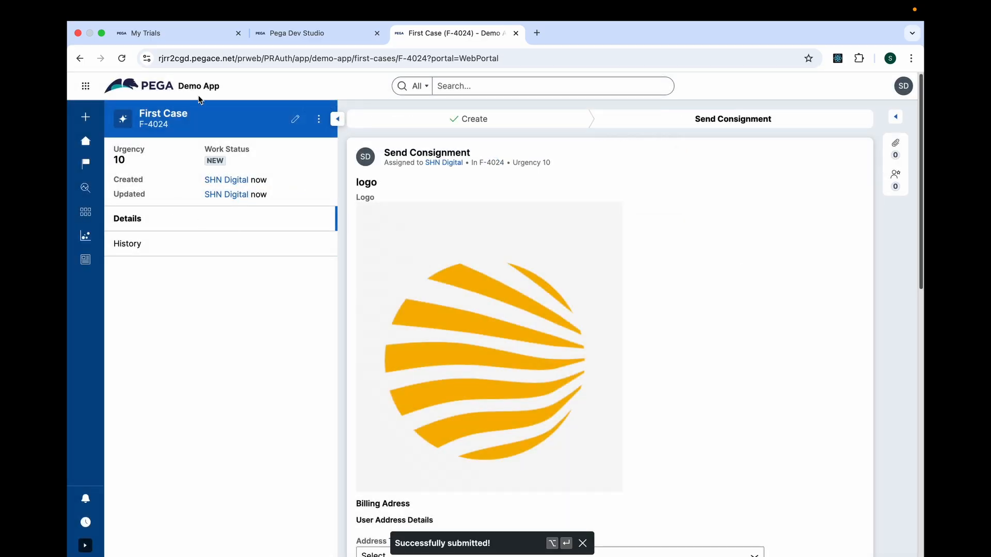
Return to Dev Studio, check the filtered DebugPegaAPI record in Dynamic System Settings, and open the System Operations logs page.
left_click(297, 33)
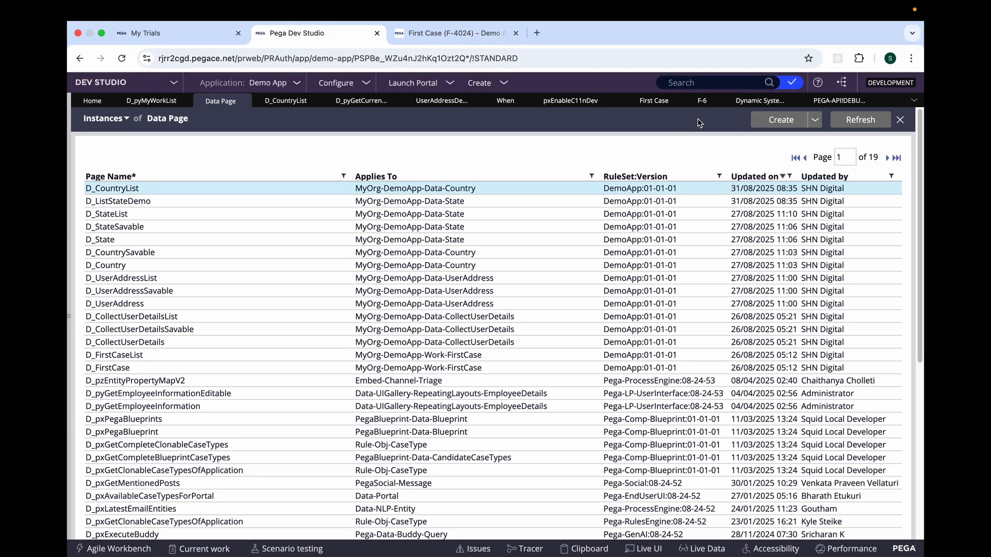
left_click(779, 104)
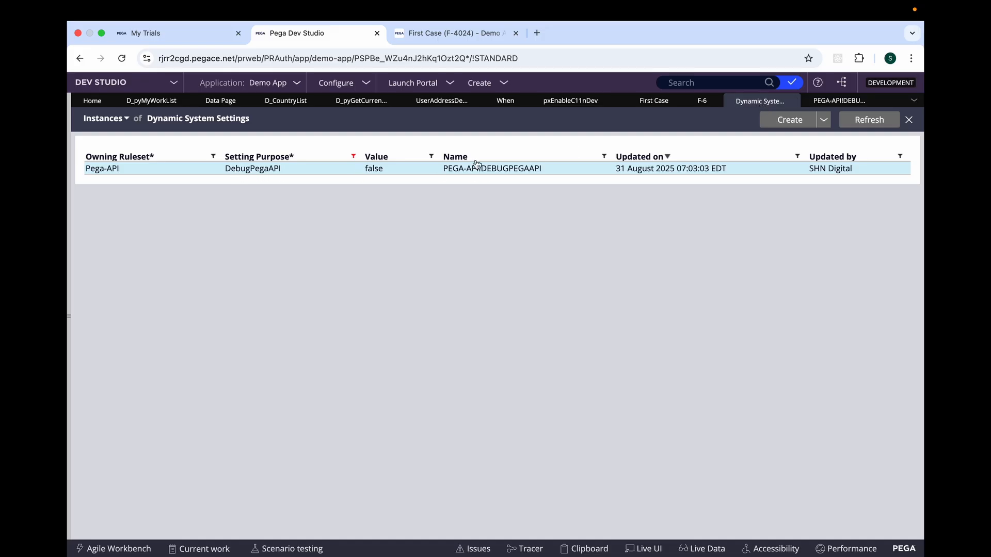
left_click(367, 84)
mouse_move(323, 230)
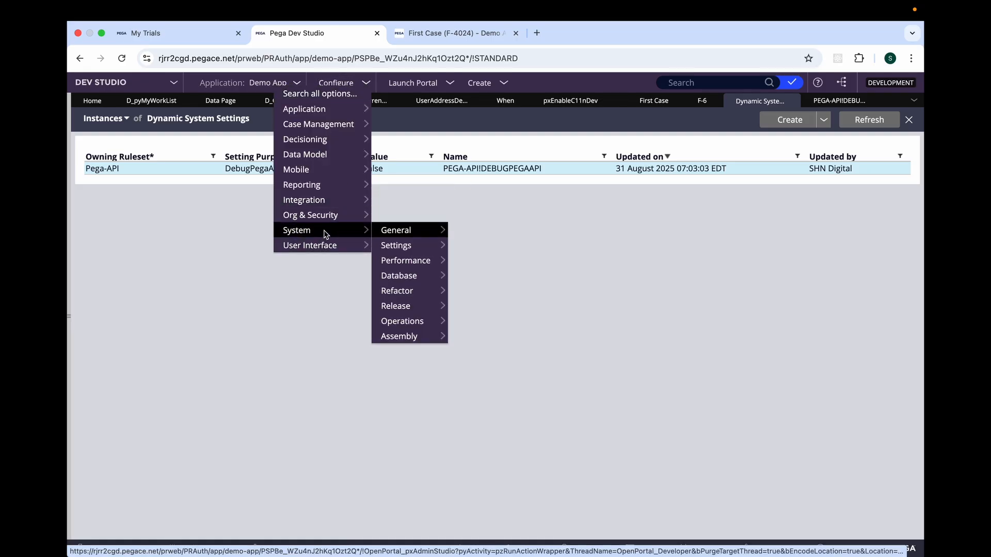
mouse_move(402, 235)
mouse_move(423, 321)
left_click(481, 321)
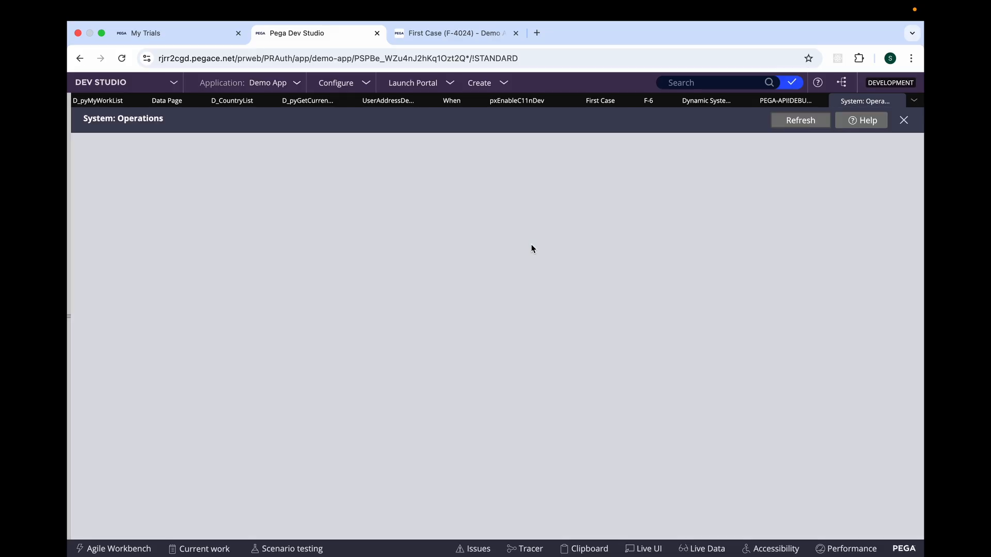
Open the PegaRULES.log file from the log files list and examine its latest entries and message text.
left_click(99, 204)
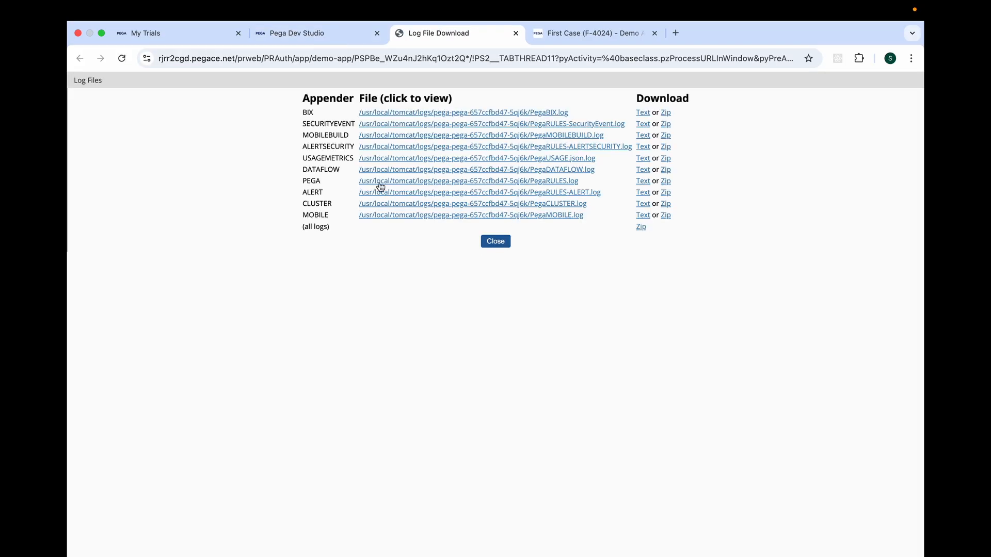
left_click(380, 185)
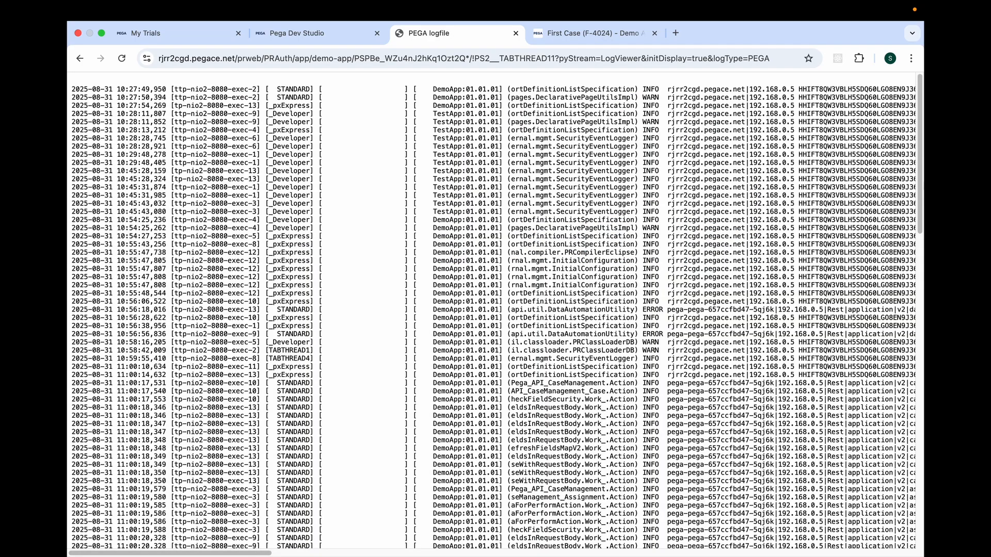
left_click_drag(916, 163, 916, 475)
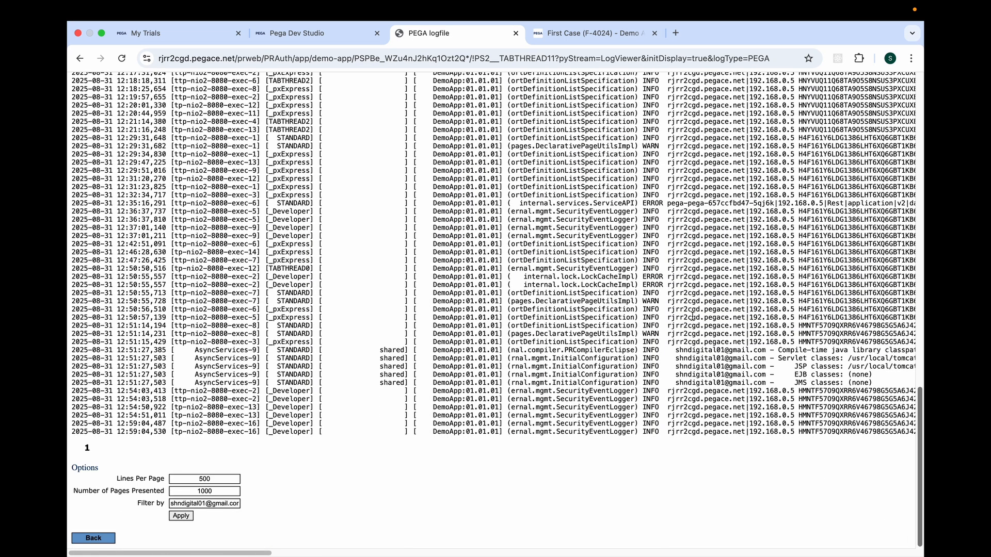
left_click_drag(257, 554, 384, 553)
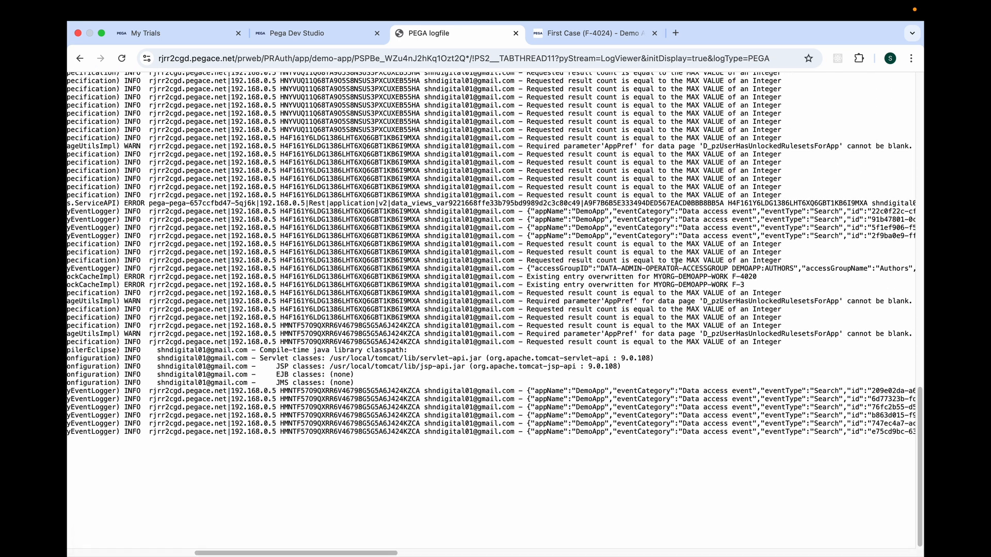
In Dev Studio, set the DebugPegaAPI dynamic system setting's value to true and save the record.
left_click(292, 35)
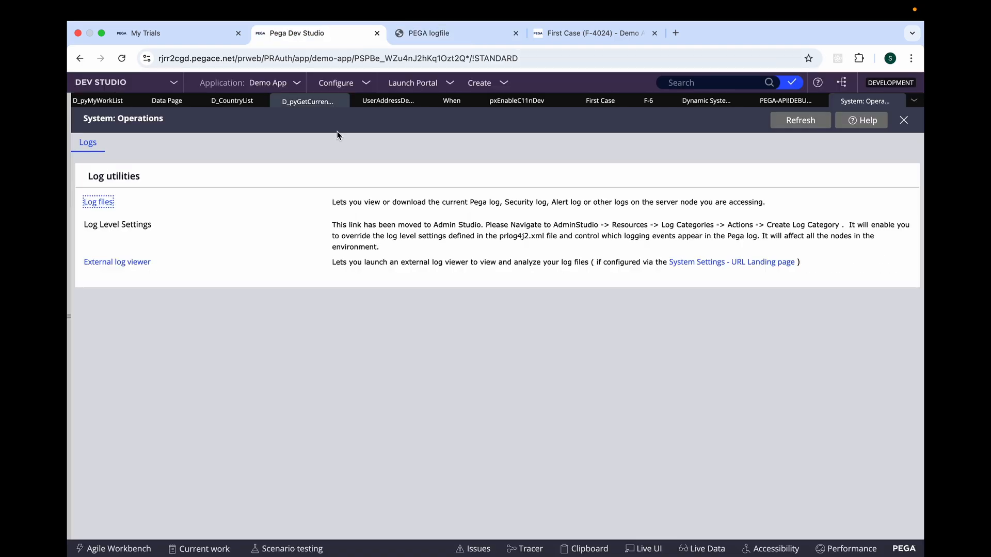
left_click(691, 107)
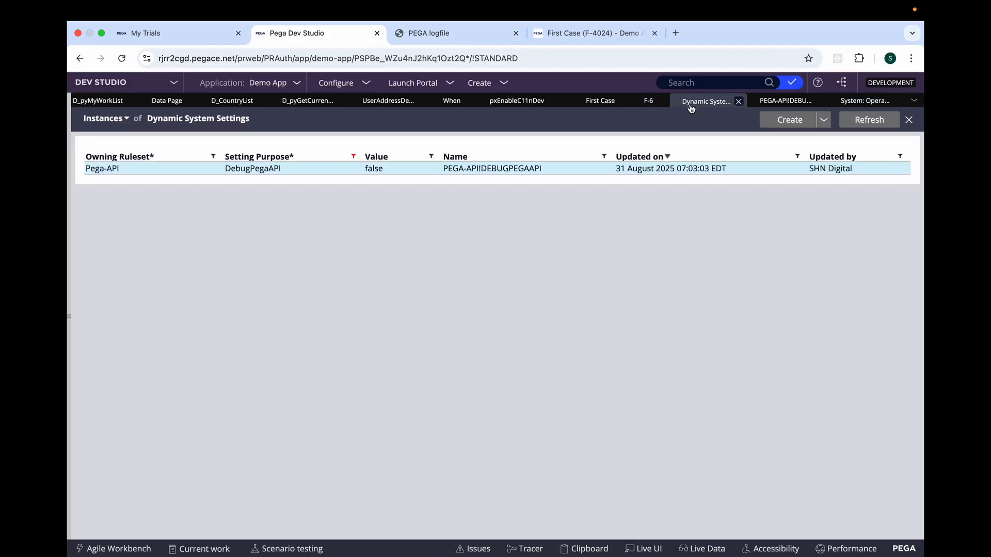
left_click(369, 171)
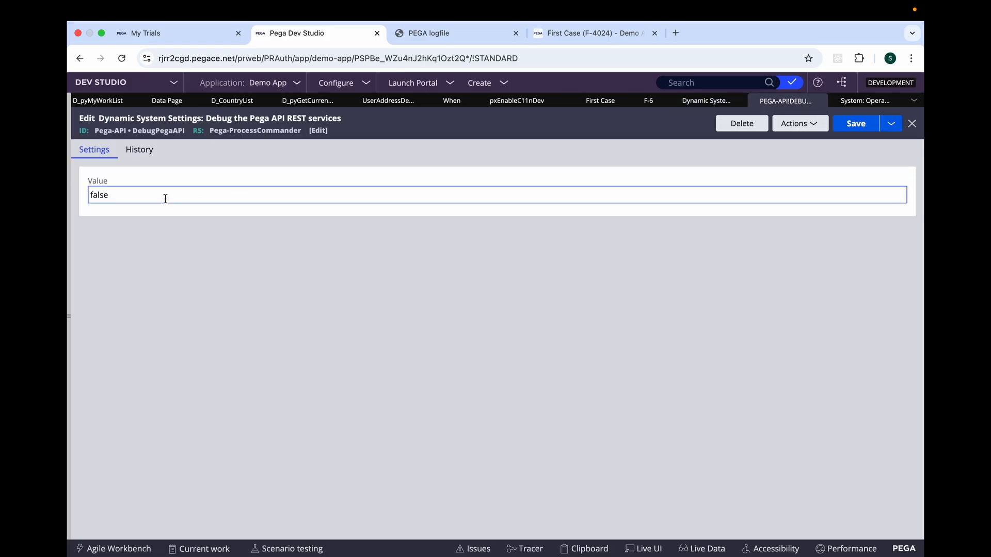
double_click(101, 195)
type("tr")
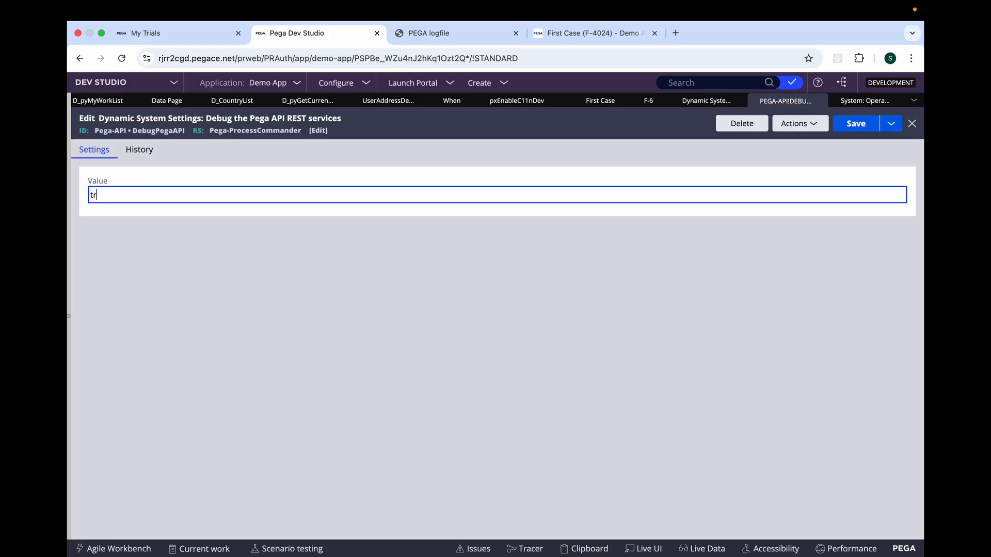
type("ue")
left_click(855, 124)
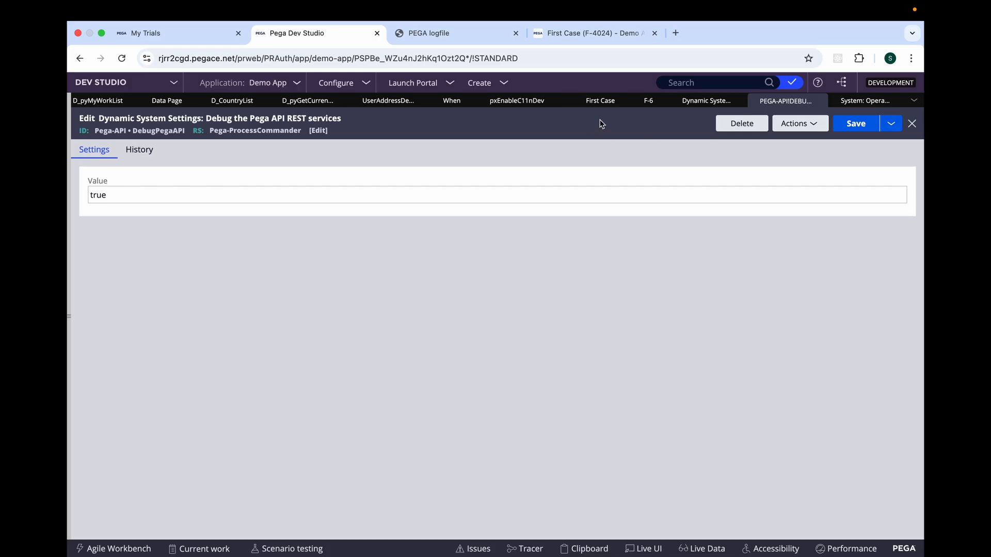
Return to the System Operations logs page, reload PegaRULES.log, and go to its last entries.
left_click(856, 103)
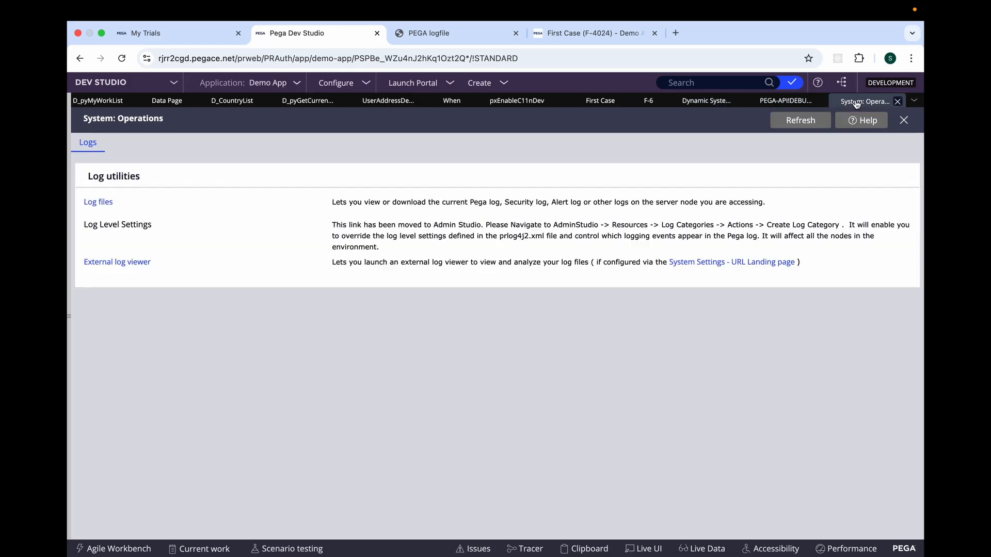
left_click(97, 201)
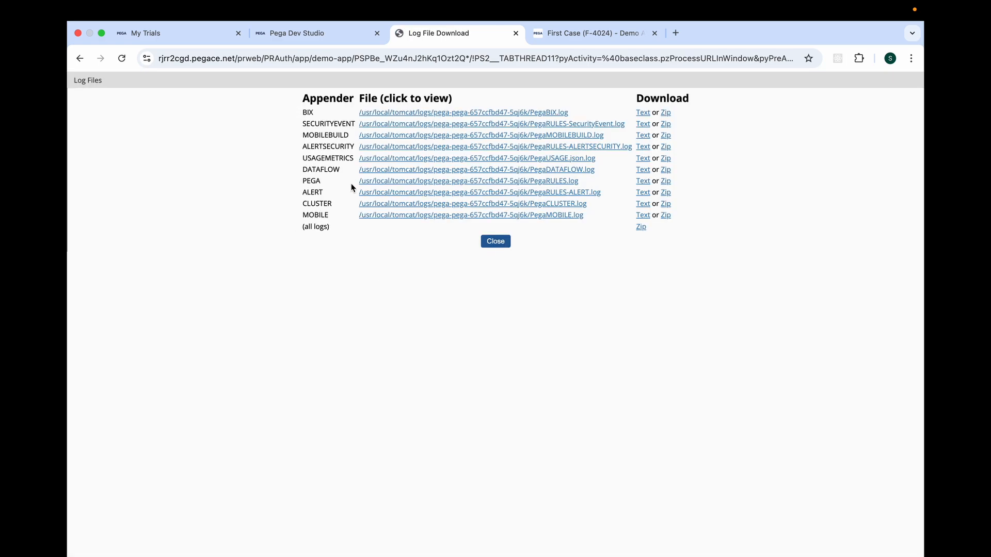
left_click(380, 183)
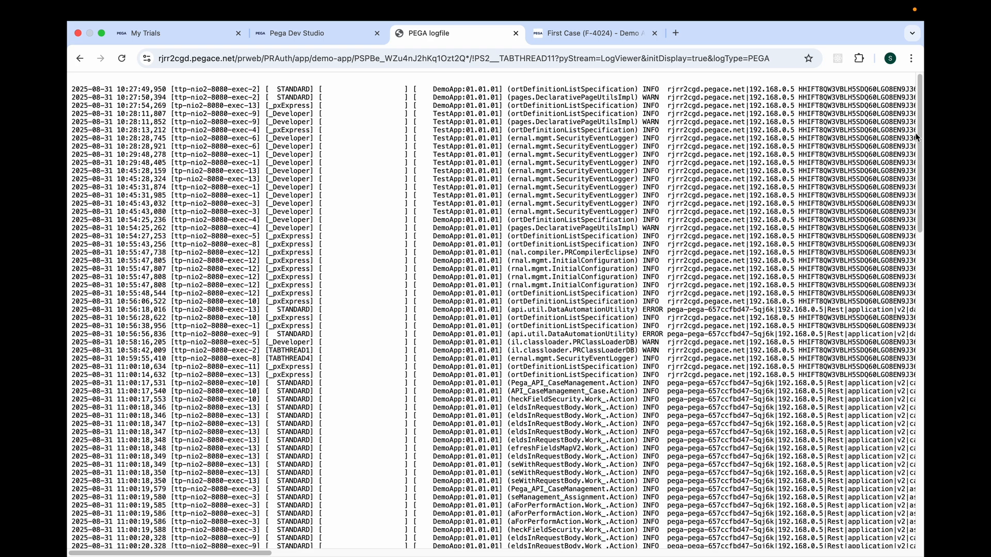
left_click_drag(918, 135, 912, 536)
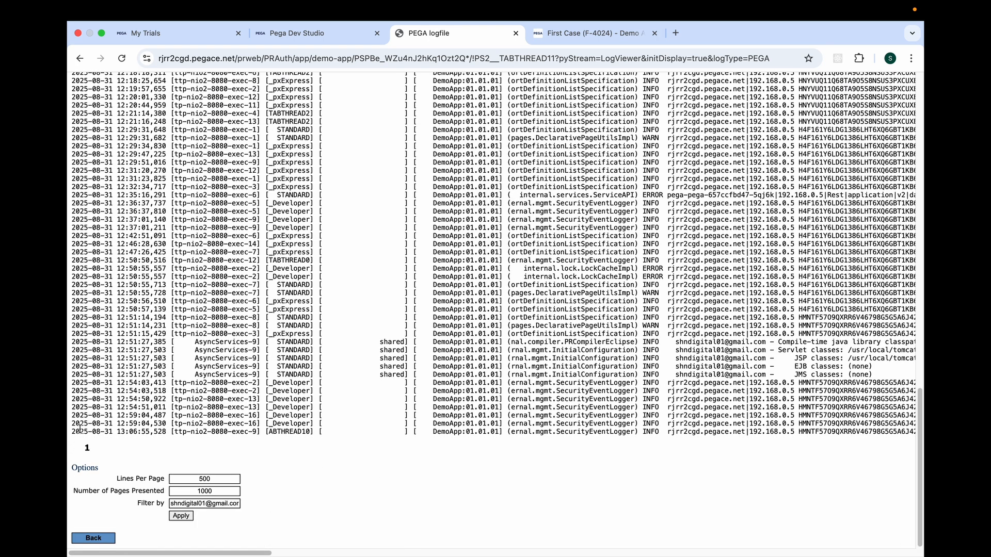
left_click_drag(72, 433, 158, 434)
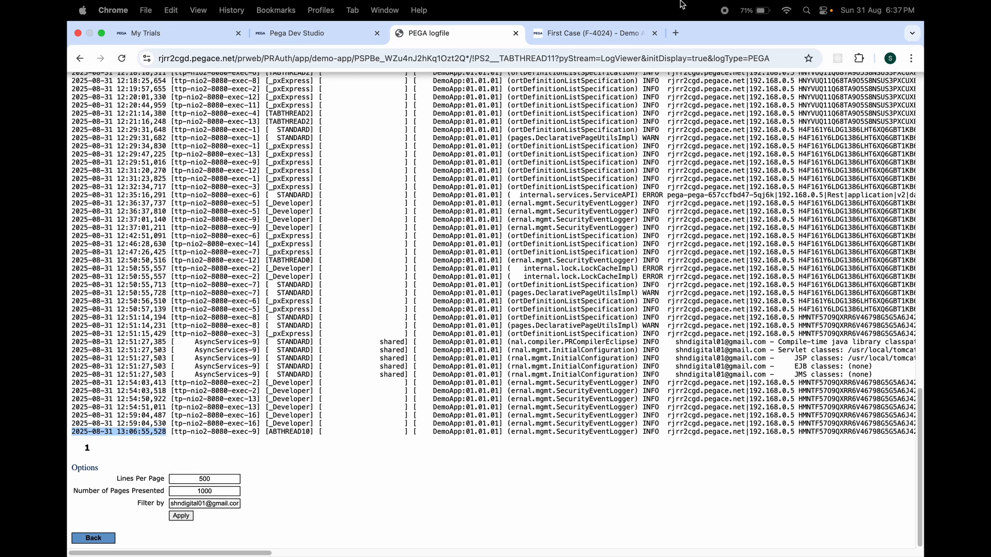
left_click(675, 33)
key("super+v")
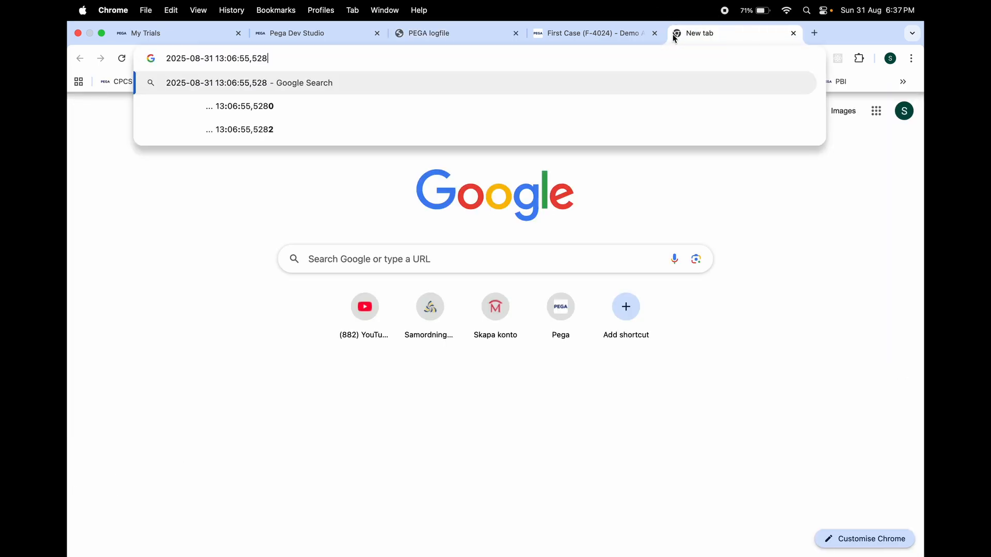
left_click(485, 34)
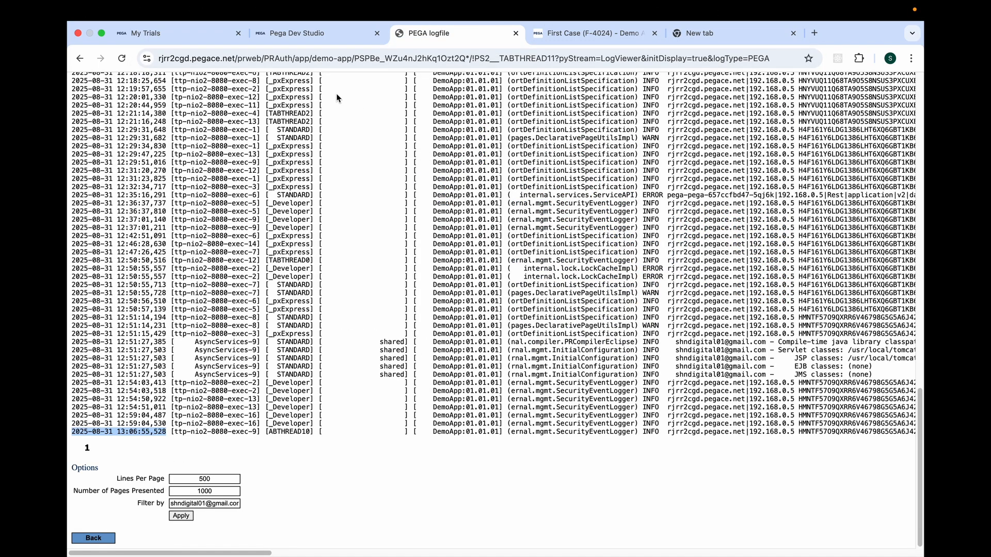
left_click(516, 34)
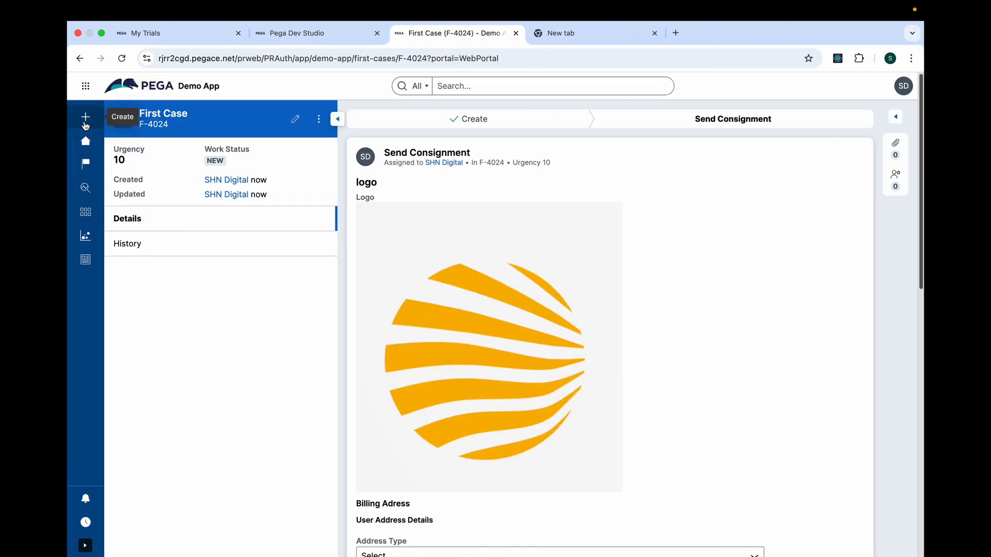
Start another First Case in the Demo App and advance to the address details with the user details left blank.
left_click(86, 118)
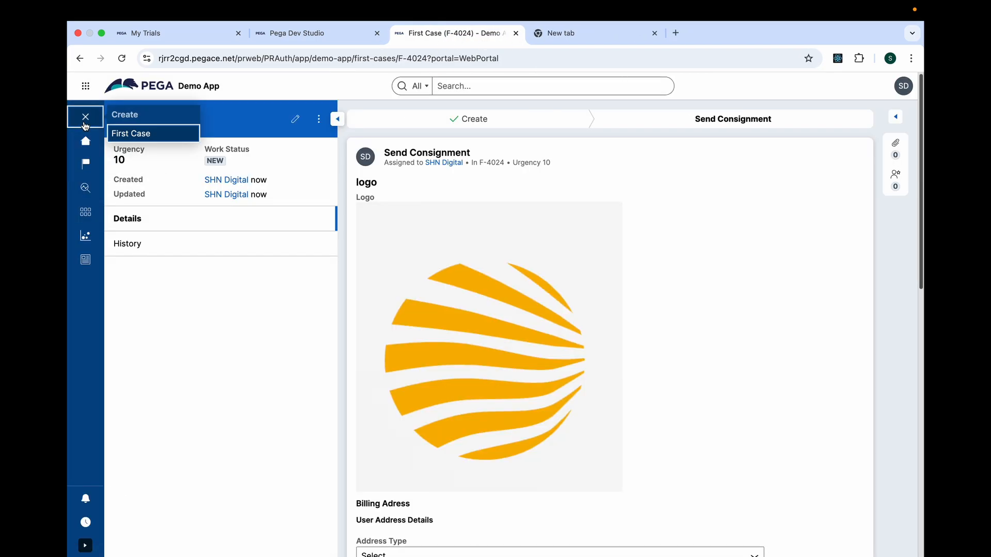
left_click(157, 135)
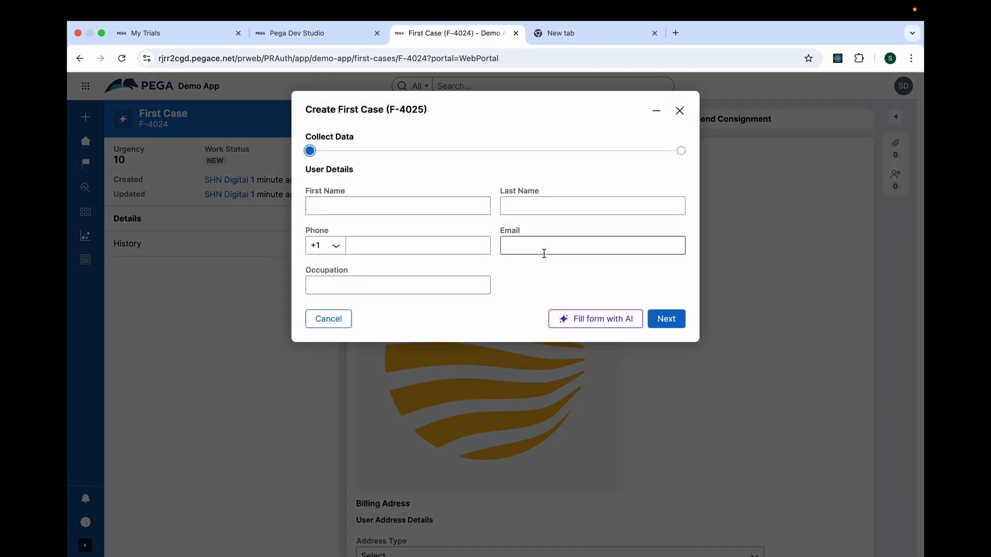
left_click(663, 322)
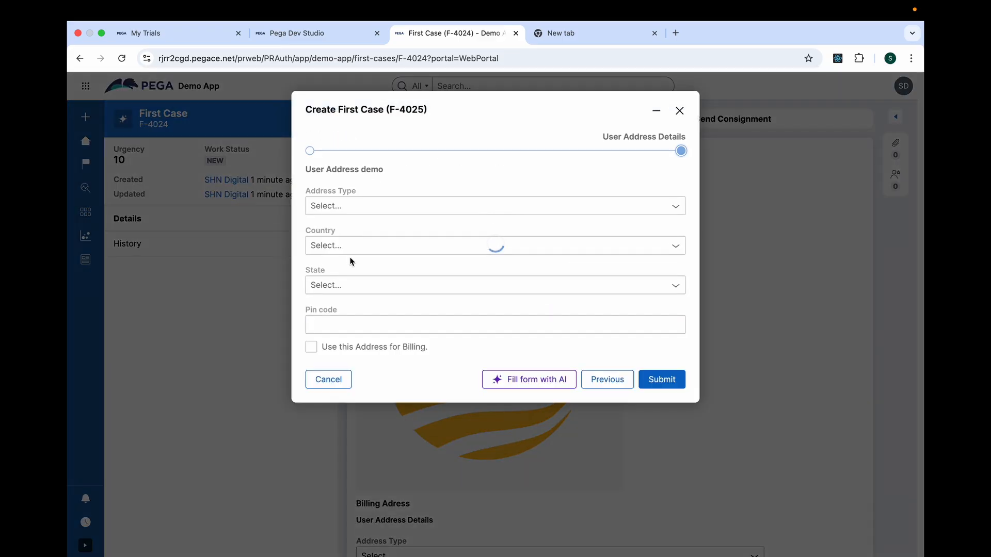
Choose India as the Country and Uttar Pradesh as the State in the address form, and submit the case.
left_click(350, 247)
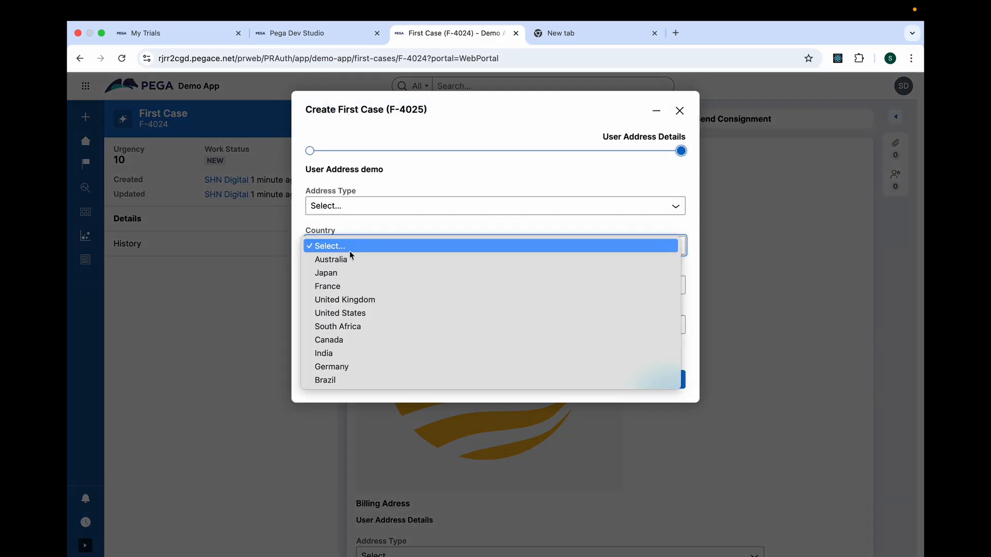
left_click(344, 341)
left_click(350, 292)
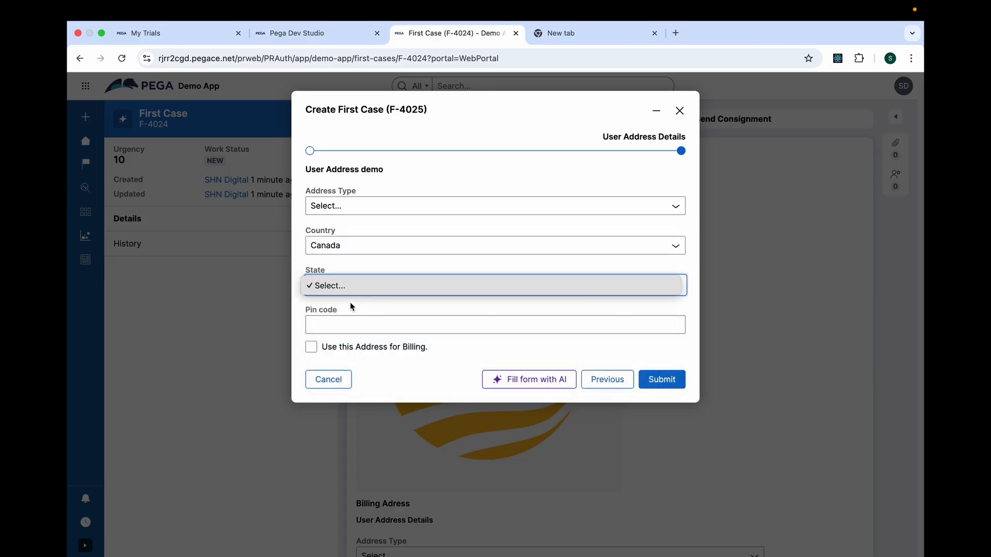
left_click(355, 254)
left_click(359, 244)
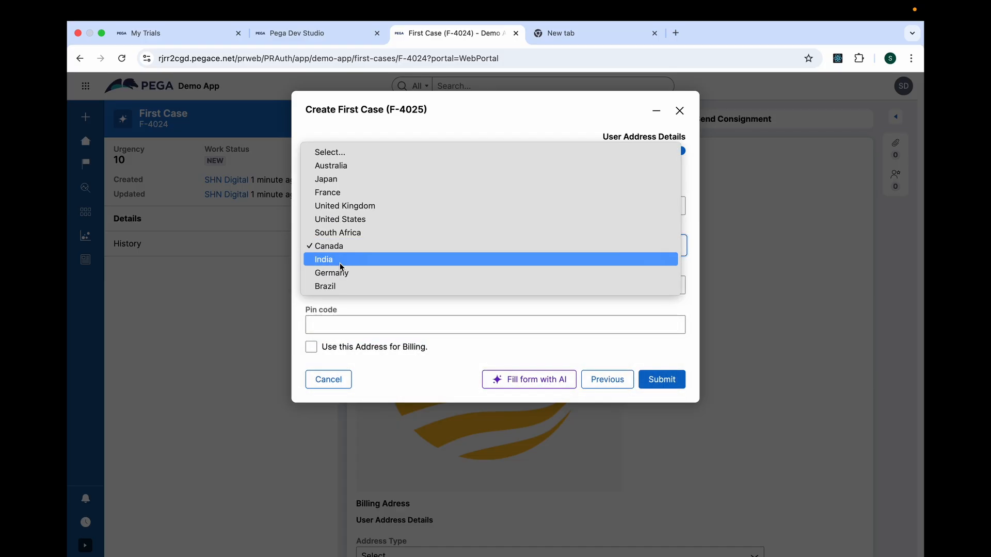
left_click(339, 263)
left_click(337, 285)
left_click(332, 302)
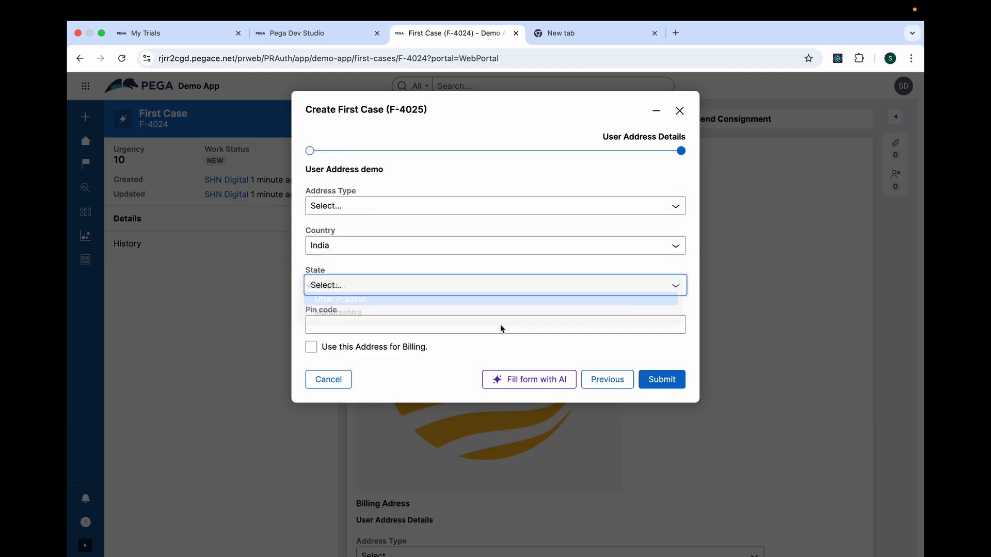
left_click(669, 382)
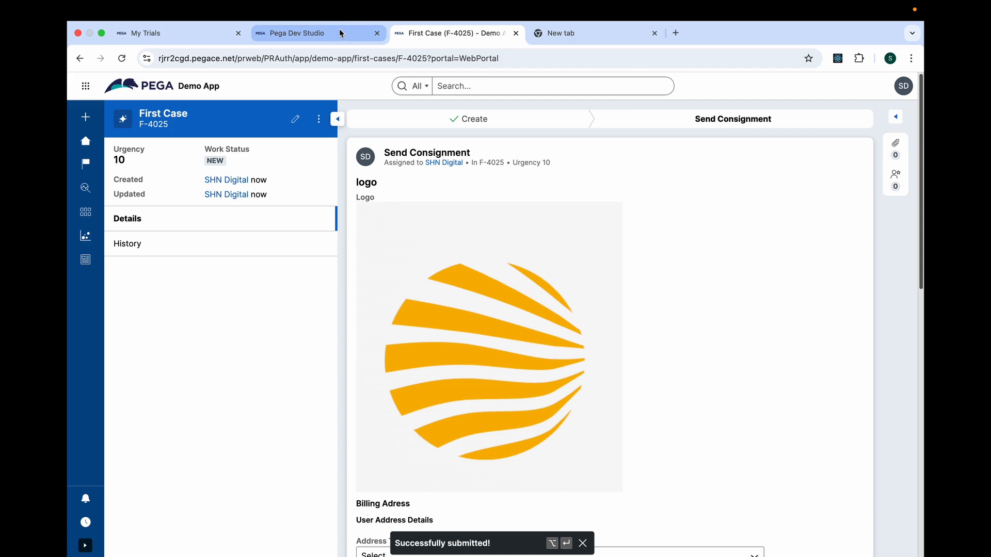
Switch back to Dev Studio and open a fresh view of the PegaRULES.log file.
left_click(339, 34)
left_click(100, 202)
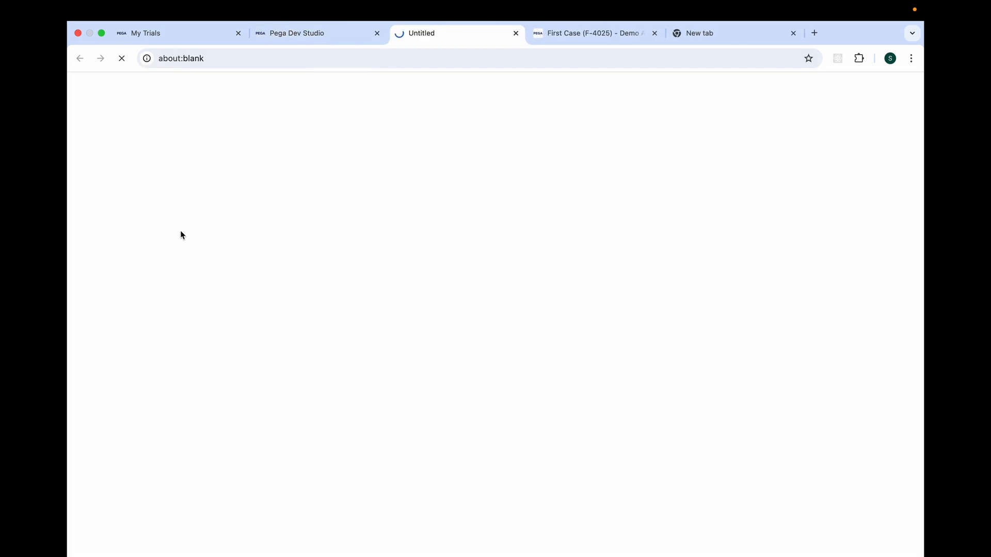
left_click(372, 181)
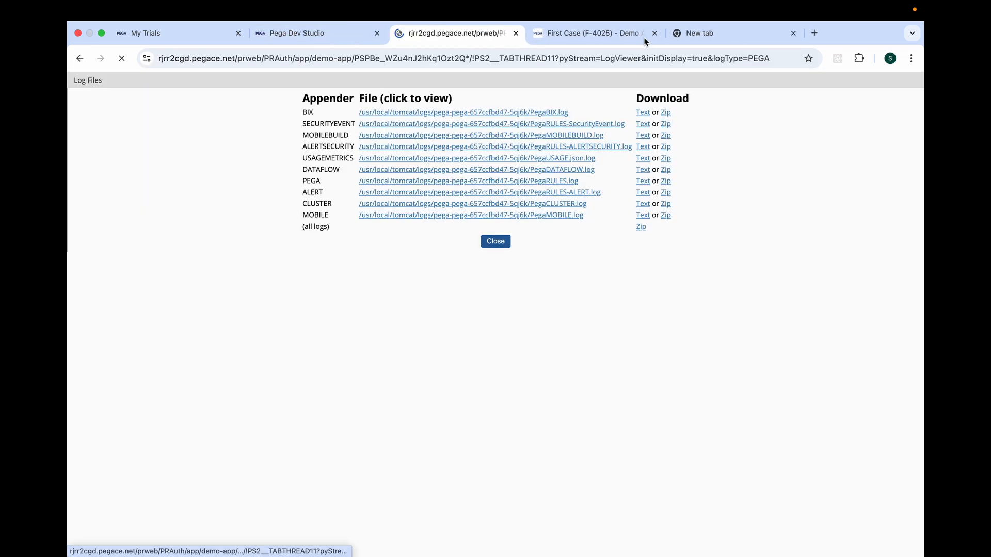
left_click(691, 34)
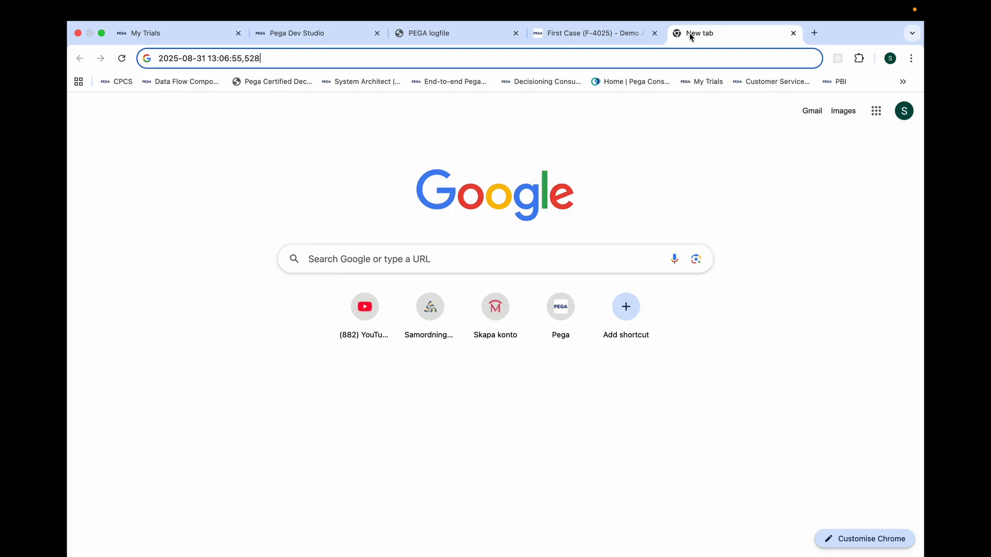
left_click(500, 60)
key("ctrl+c")
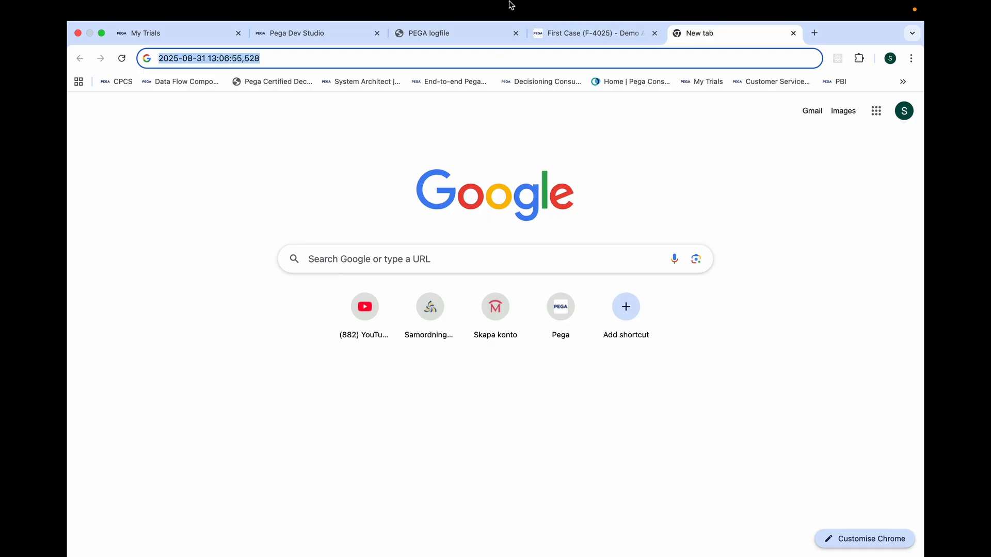
left_click(479, 33)
key("ctrl+f")
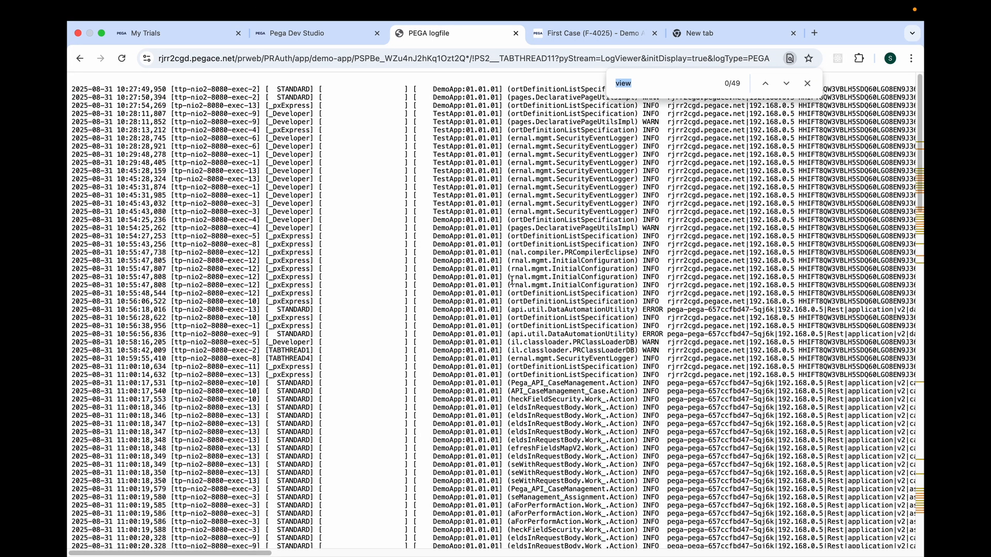
key("ctrl+v")
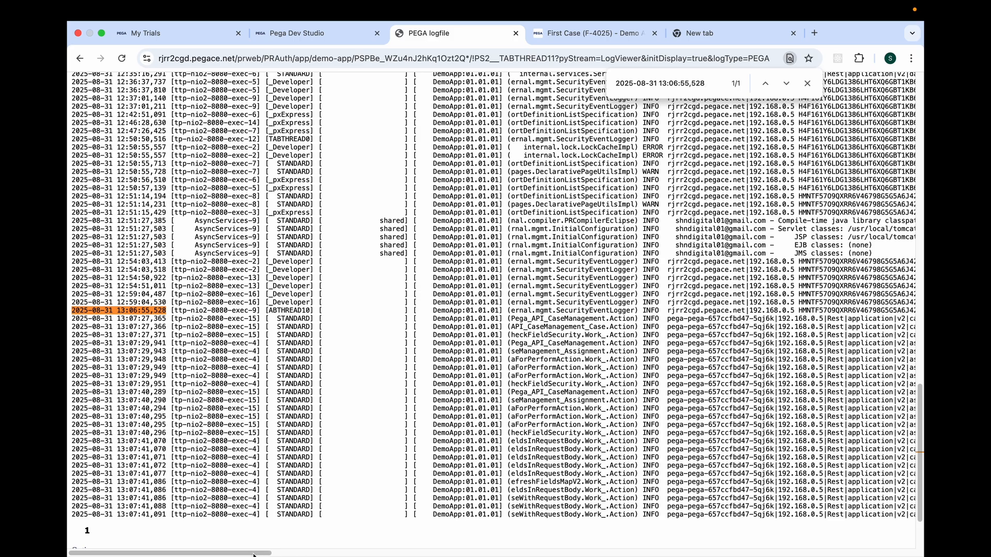
Examine the request mapping messages logged after the located timestamp for the UserAddressDetails assignment and the field refresh.
left_click_drag(253, 555, 532, 543)
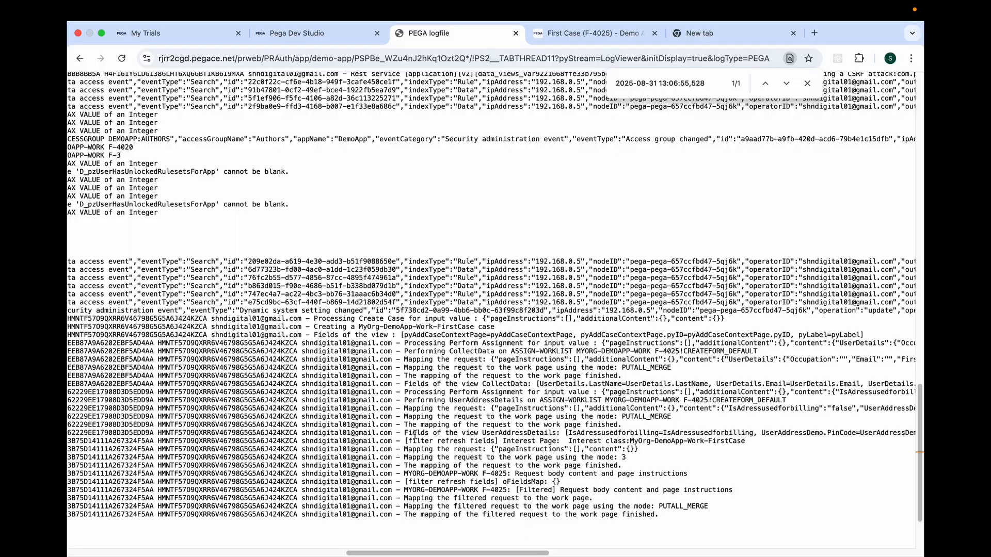
left_click_drag(405, 410, 485, 408)
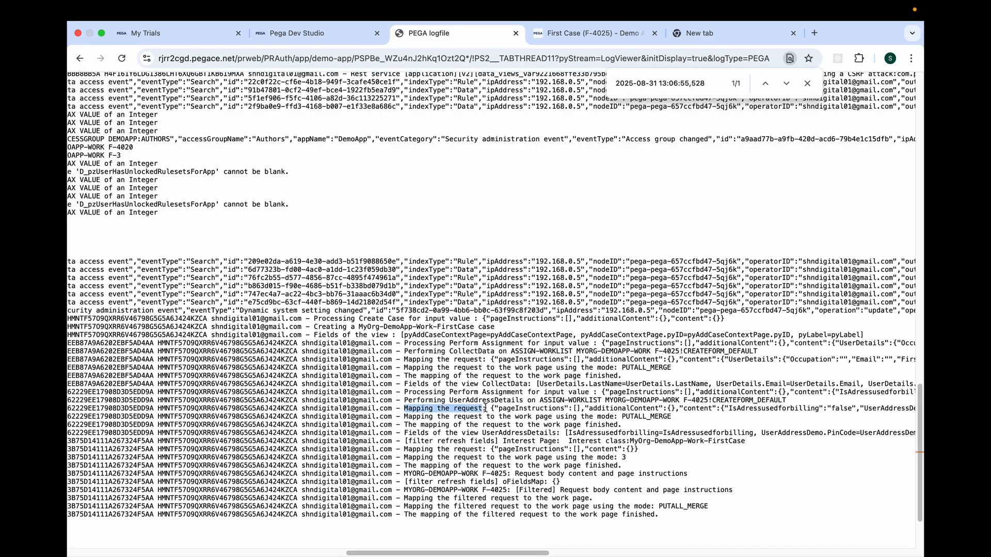
left_click_drag(405, 418, 569, 412)
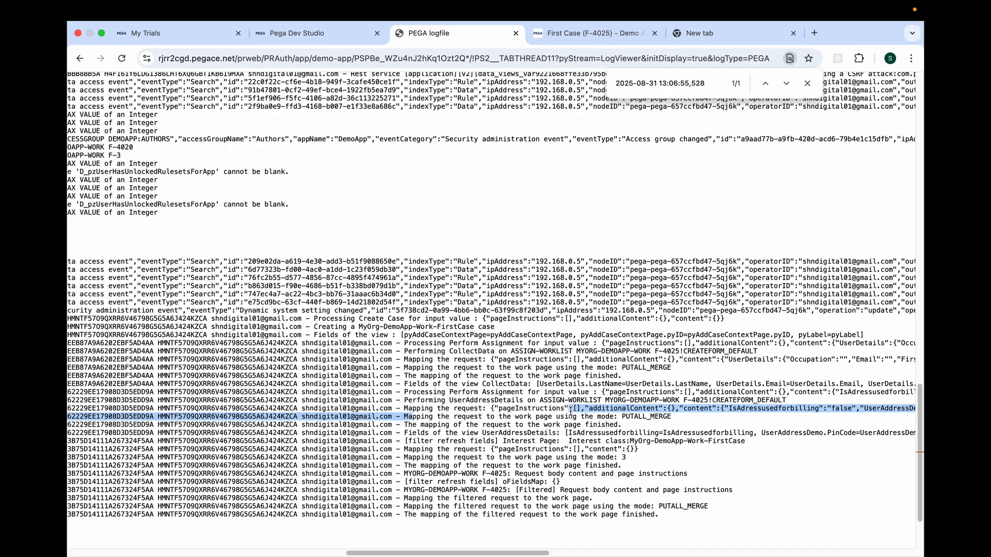
left_click_drag(412, 450, 626, 460)
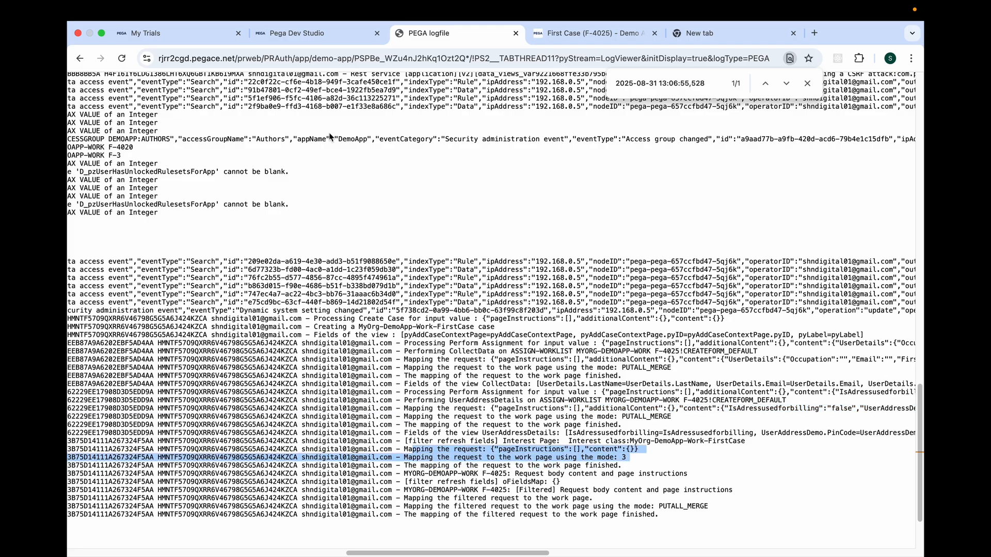
Close all open rule tabs in Dev Studio, along with the browser tabs showing the log file and the First Case.
left_click(301, 34)
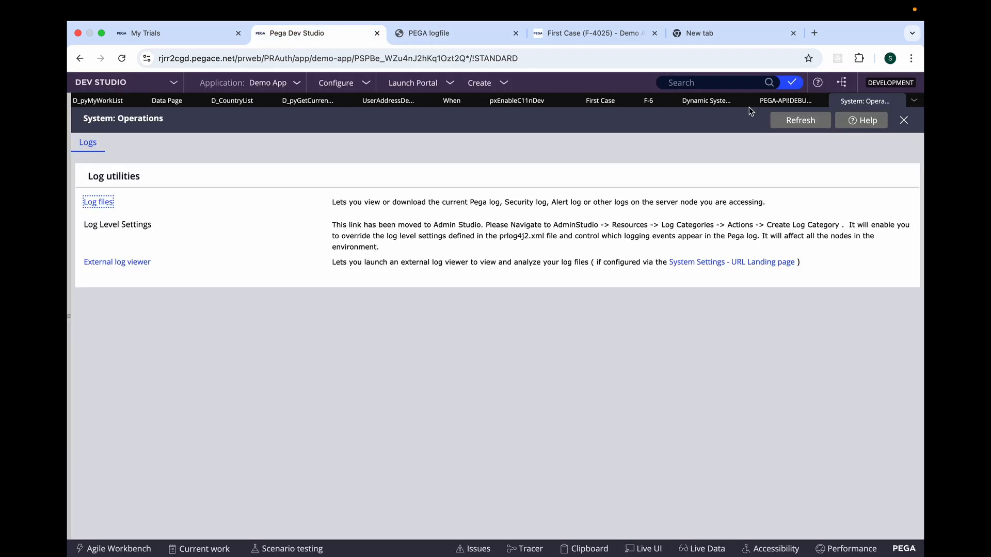
left_click(706, 101)
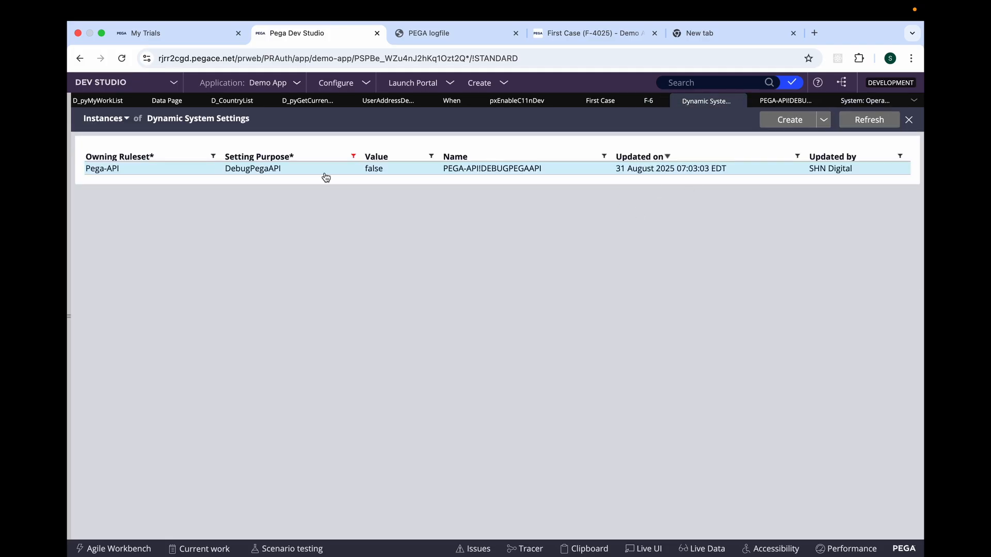
left_click(912, 101)
left_click(872, 401)
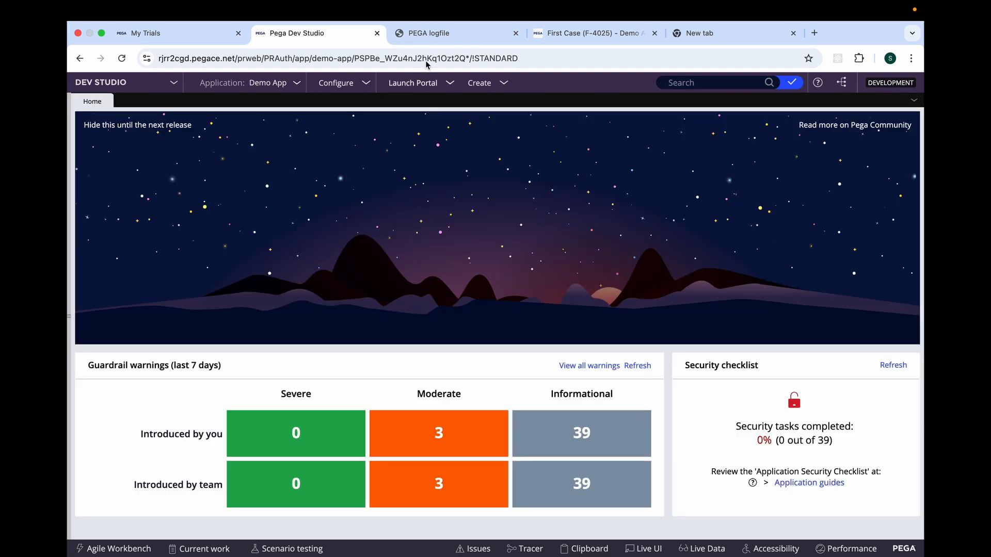
left_click(493, 34)
left_click(515, 34)
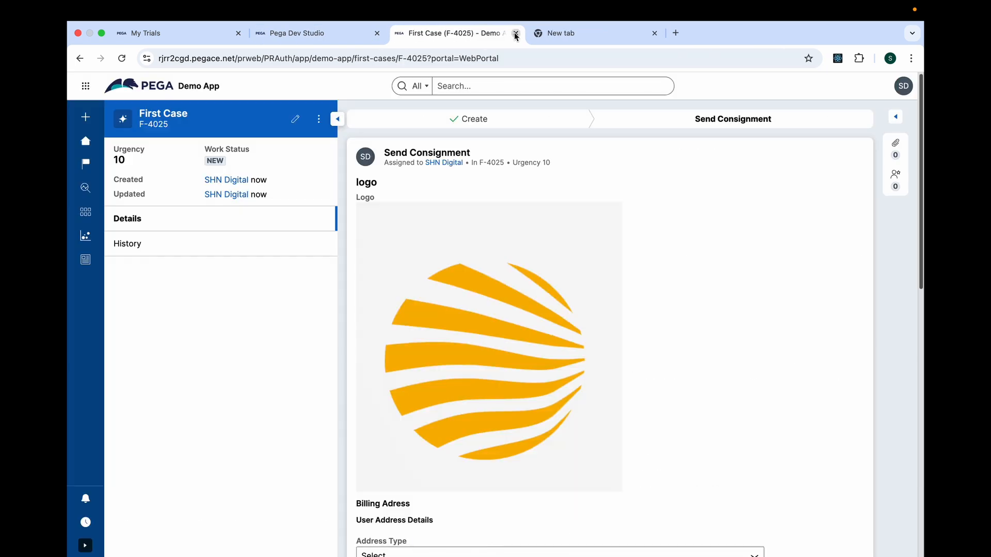
left_click(515, 34)
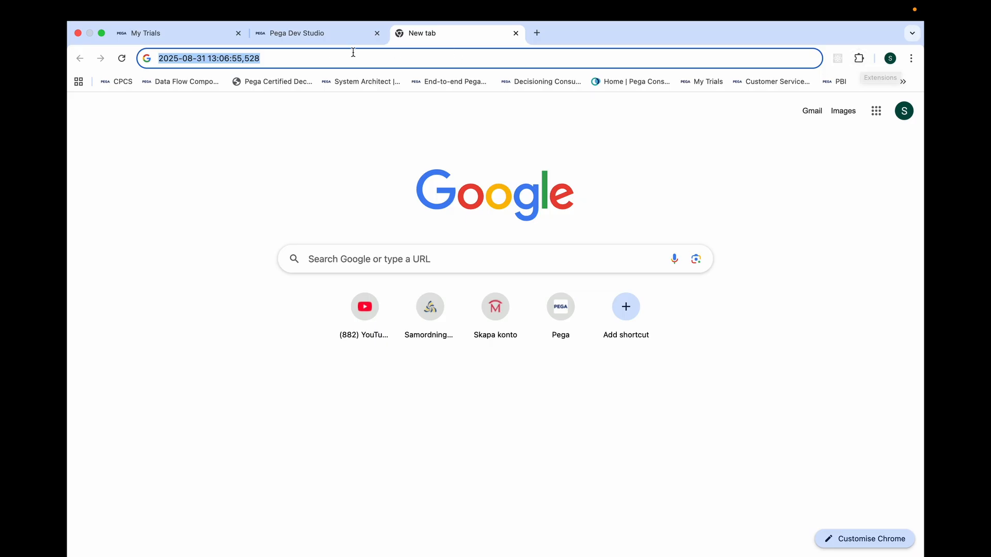
Check the App Studio page with the React Developer Tools extension, and switch the workspace to Dev Studio.
left_click(316, 34)
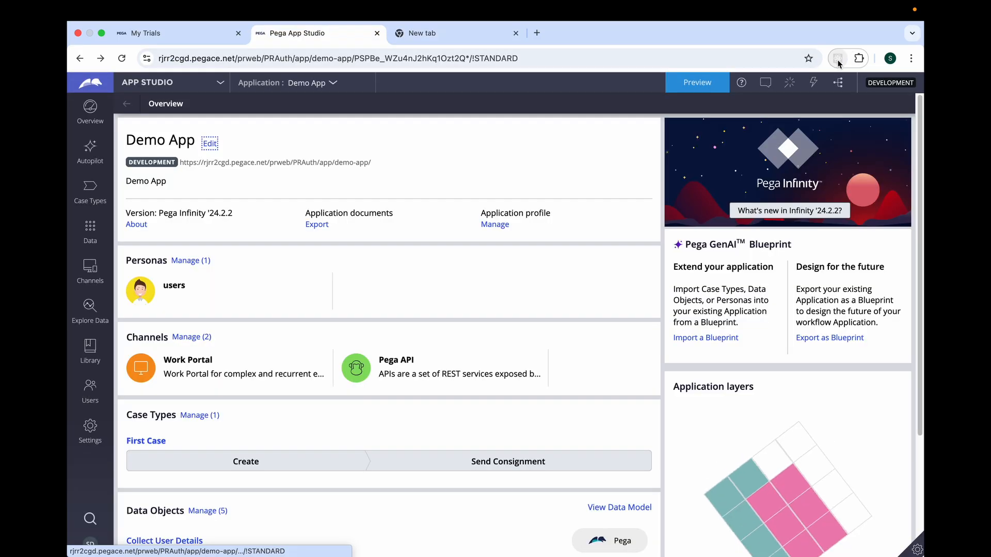
left_click(840, 58)
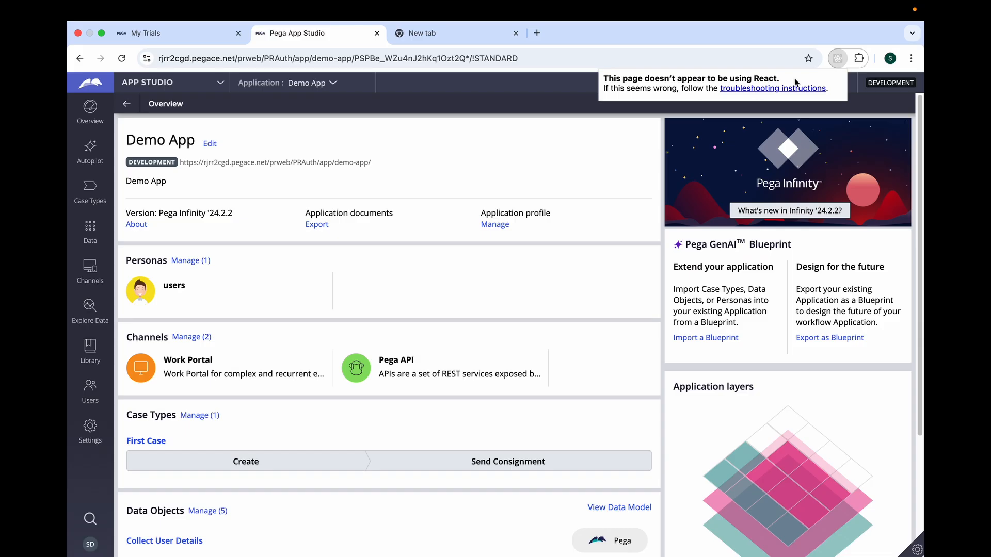
left_click(220, 87)
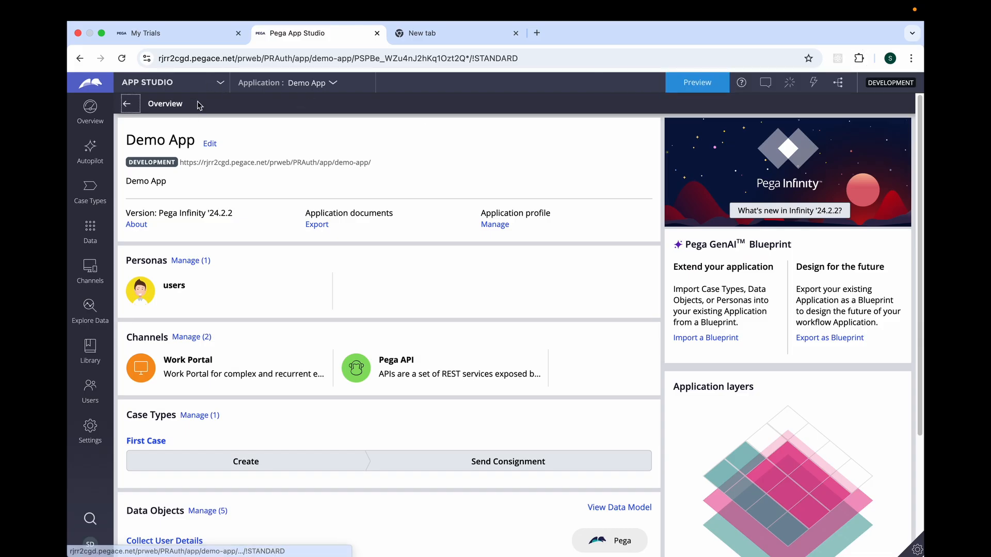
left_click(222, 87)
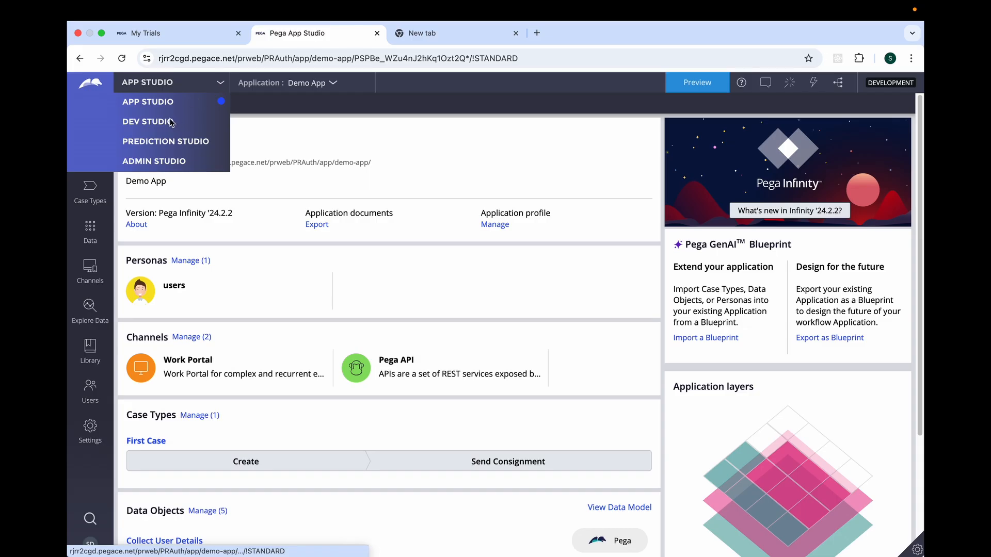
left_click(170, 121)
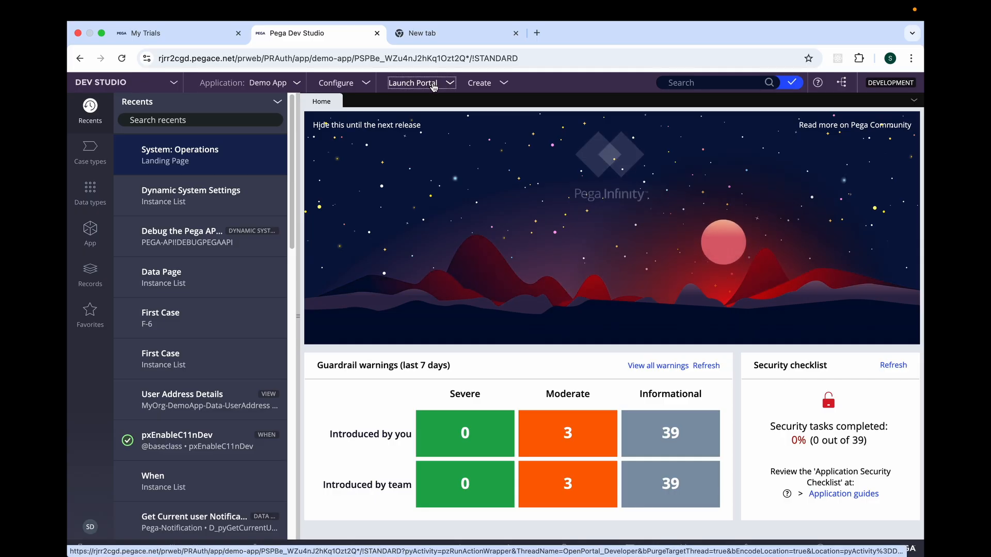
Launch the Demo App web portal from Dev Studio and inspect its home page with the browser's developer tools.
left_click(433, 87)
left_click(437, 98)
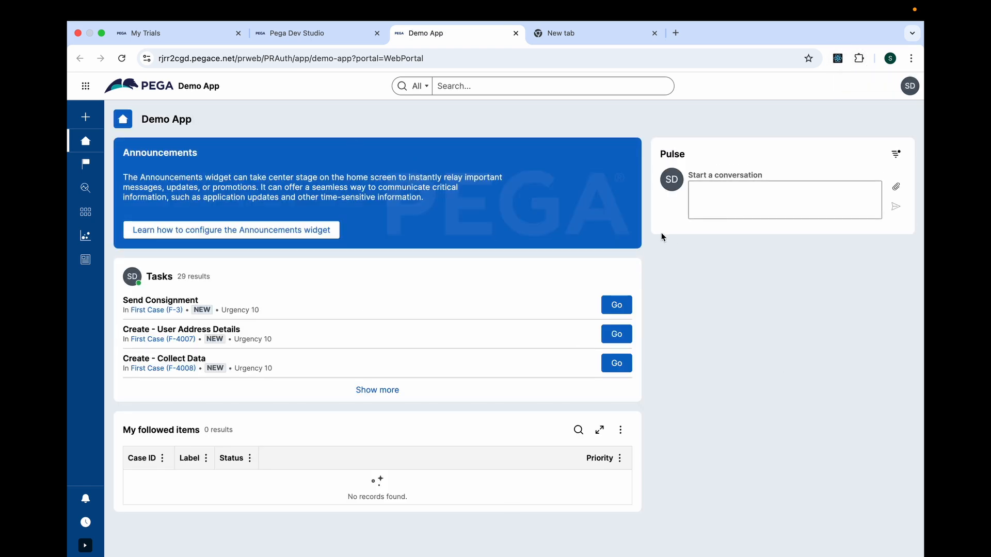
right_click(711, 273)
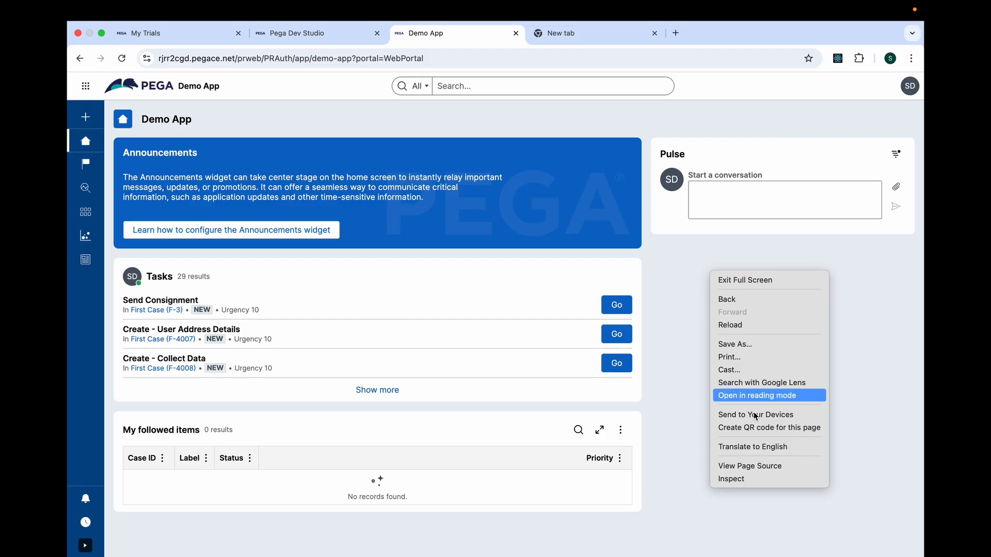
left_click(755, 486)
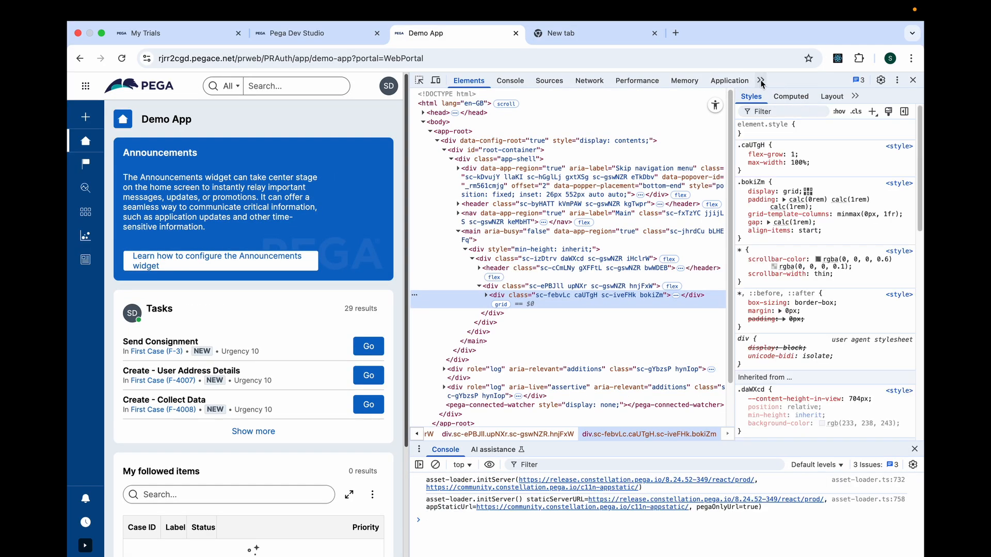
left_click(761, 81)
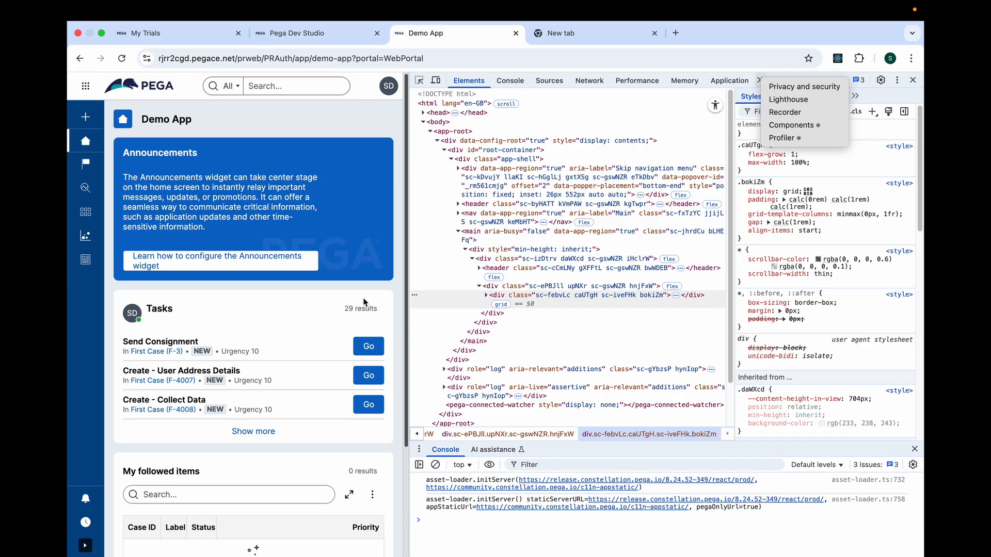
Inspect the Tasks list on the portal home page and expand its container element in the HTML tree.
left_click(420, 81)
left_click(419, 81)
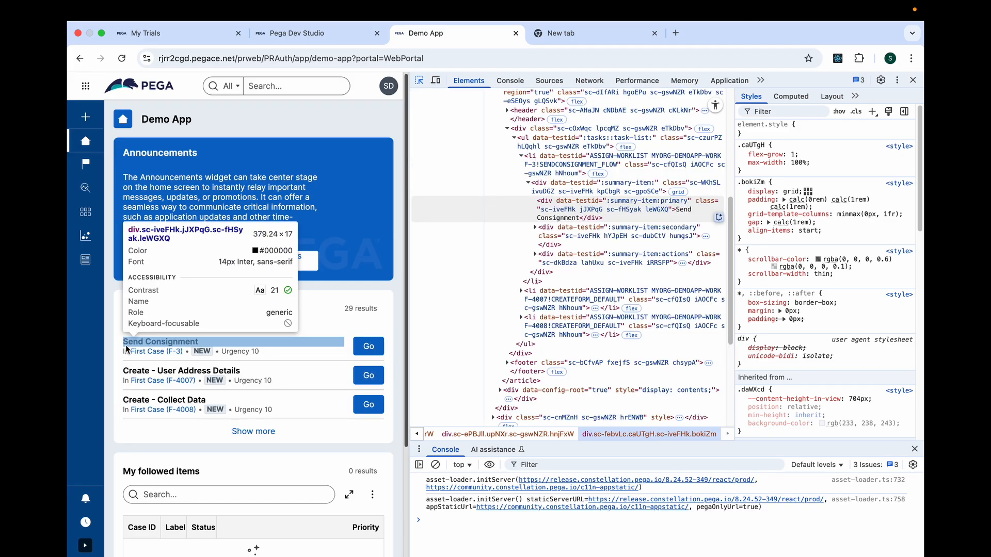
left_click(118, 363)
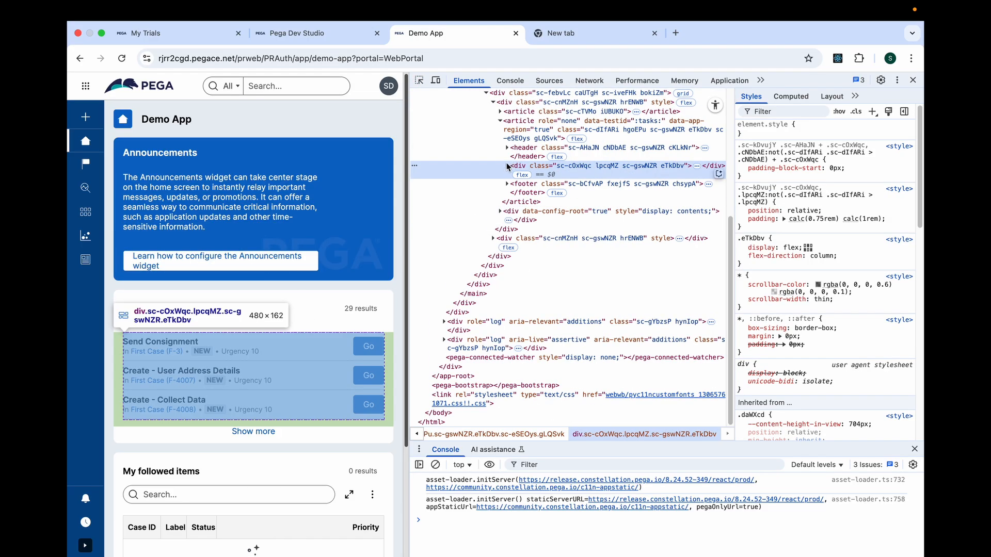
left_click(508, 167)
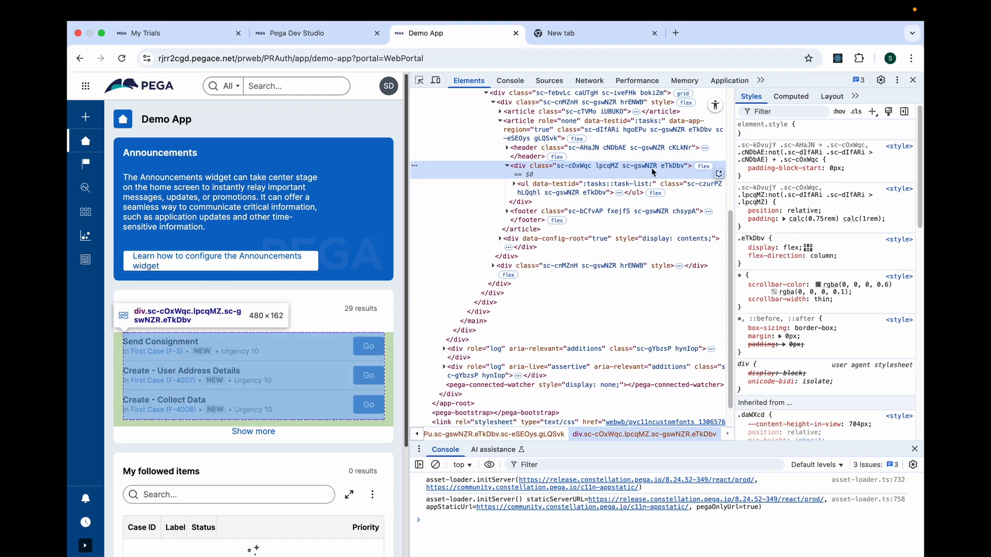
Display the React Components view for the Tasks list, also trying the page element picker on the list.
left_click(762, 81)
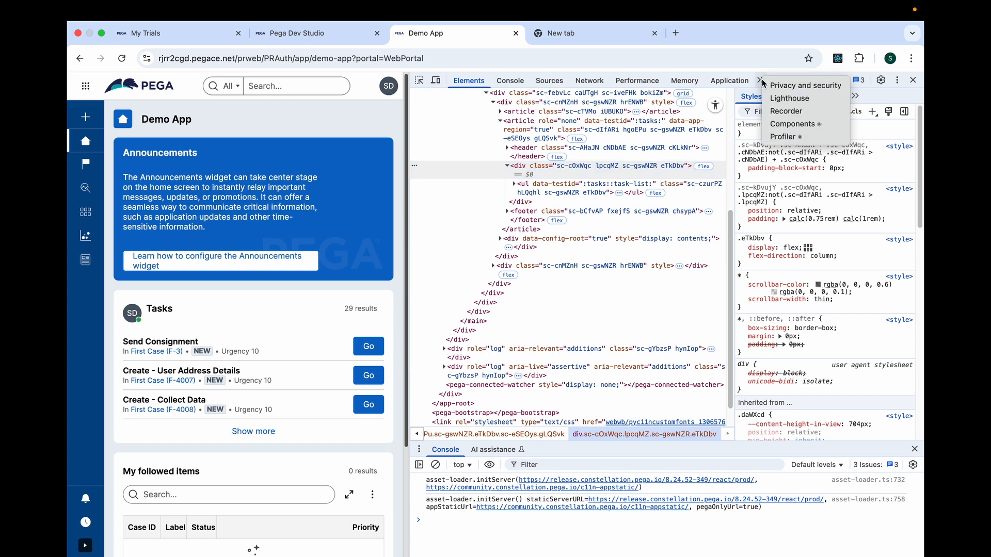
left_click(795, 124)
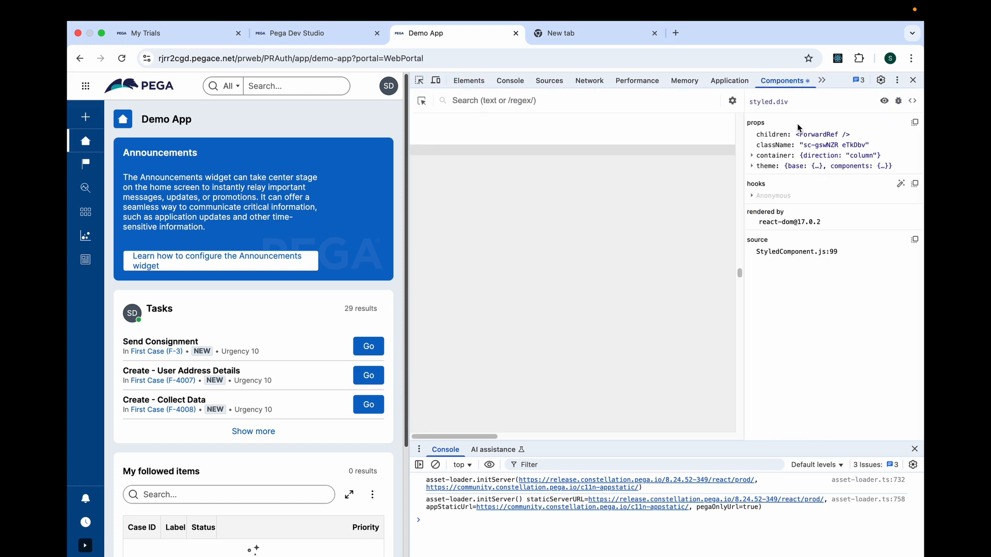
left_click(421, 82)
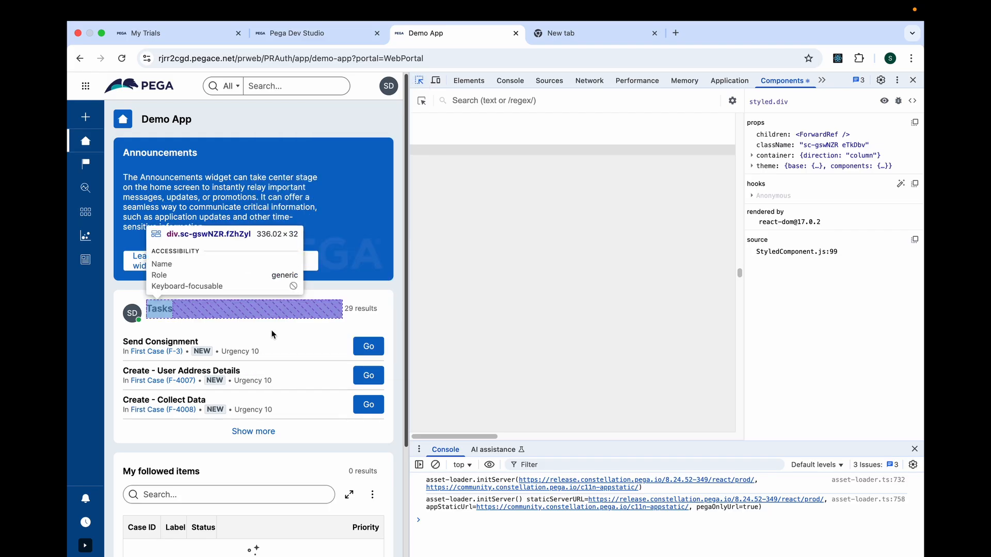
left_click(124, 378)
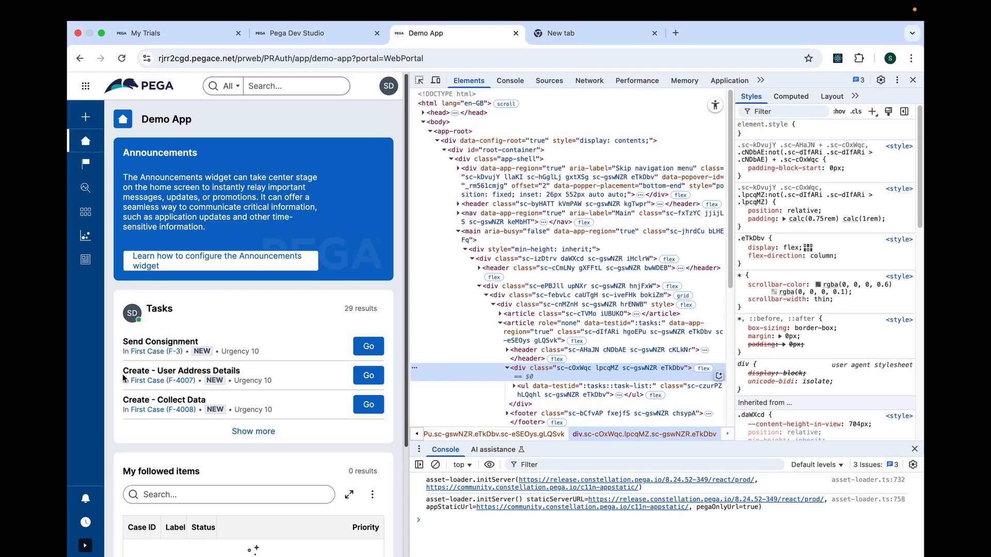
left_click(763, 81)
left_click(788, 125)
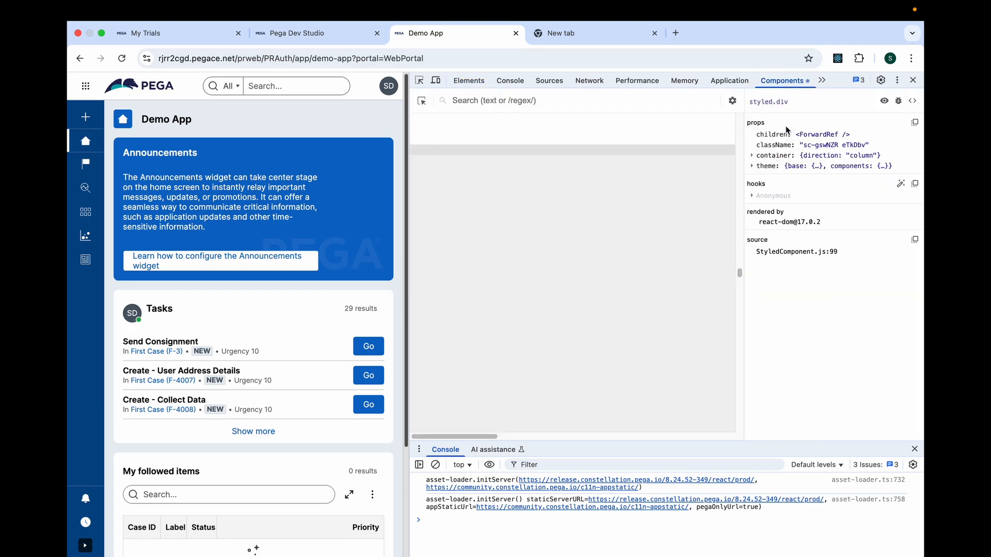
Pick the Tasks list with the React component picker, examine the props of its ASSIGN-WORKLIST component, and close the developer tools.
left_click(422, 101)
left_click(170, 345)
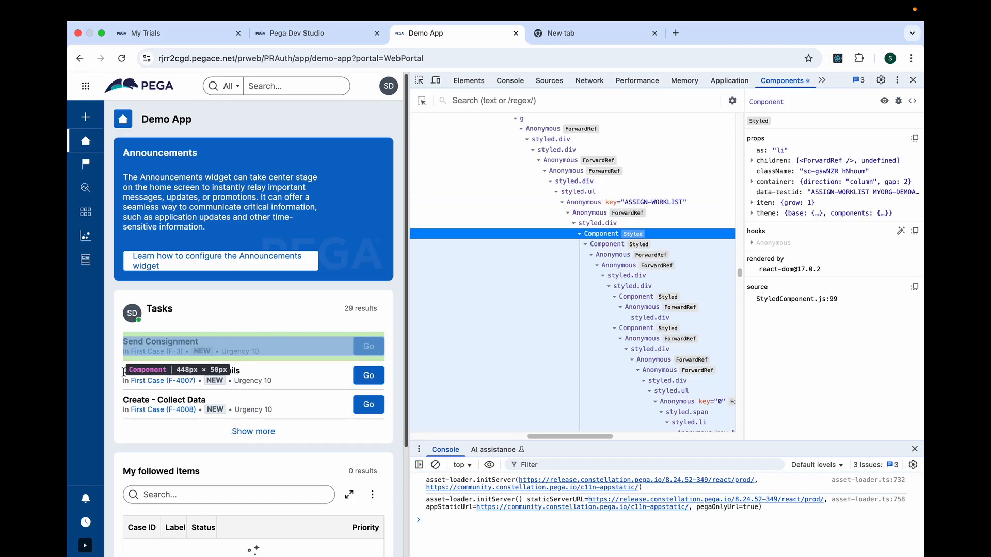
left_click(421, 101)
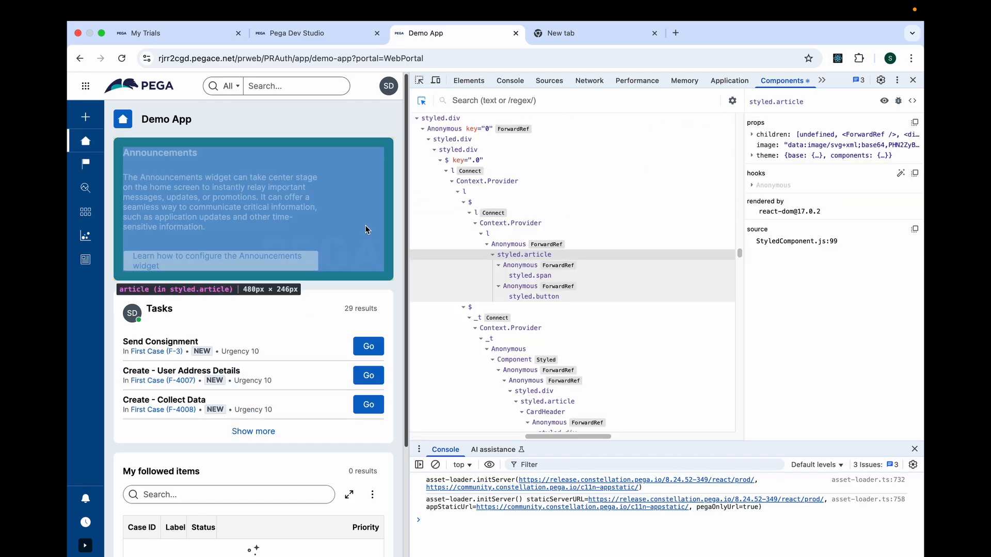
left_click(122, 363)
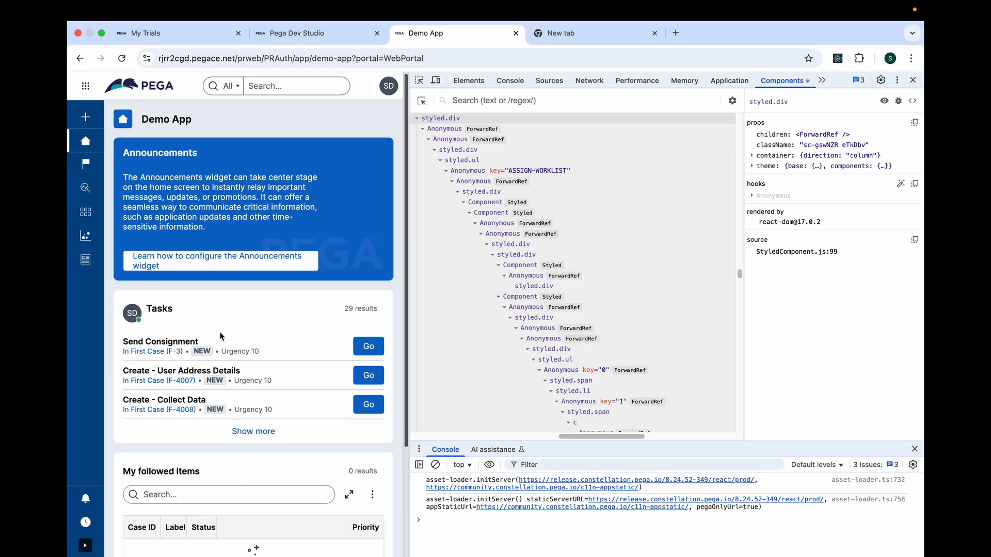
left_click(510, 171)
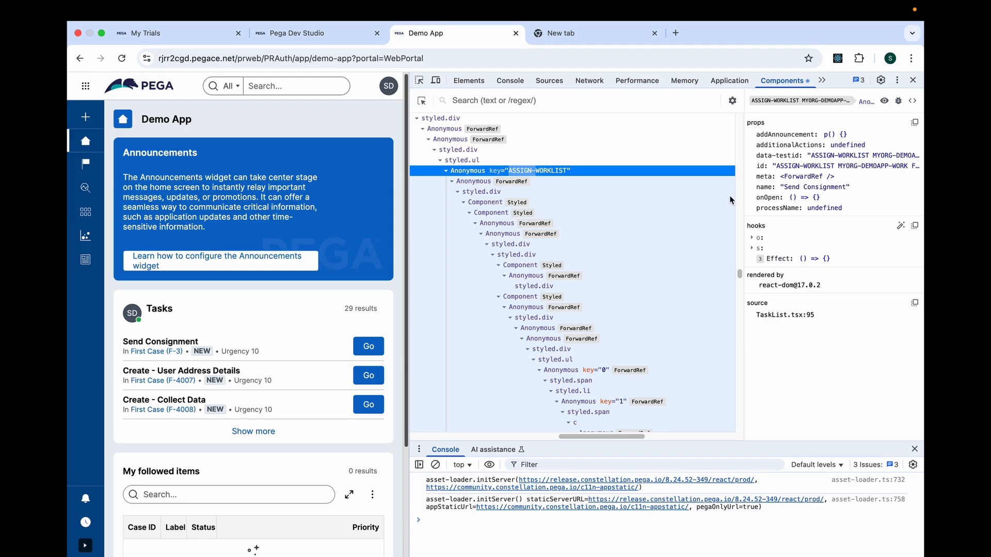
left_click(505, 276)
left_click(504, 276)
key("super+alt+i")
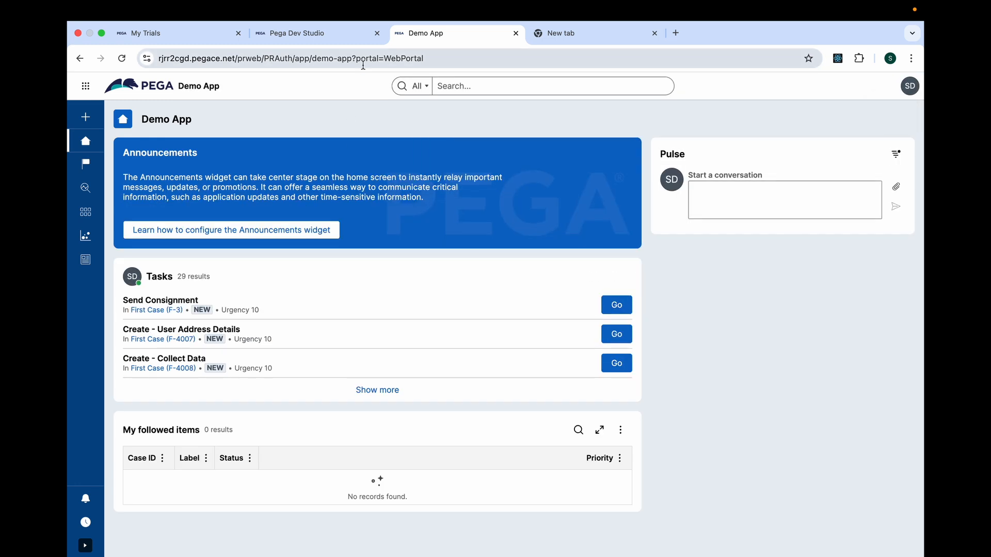
Open the Performance tool from Dev Studio and close the Demo App portal's browser tab.
left_click(354, 39)
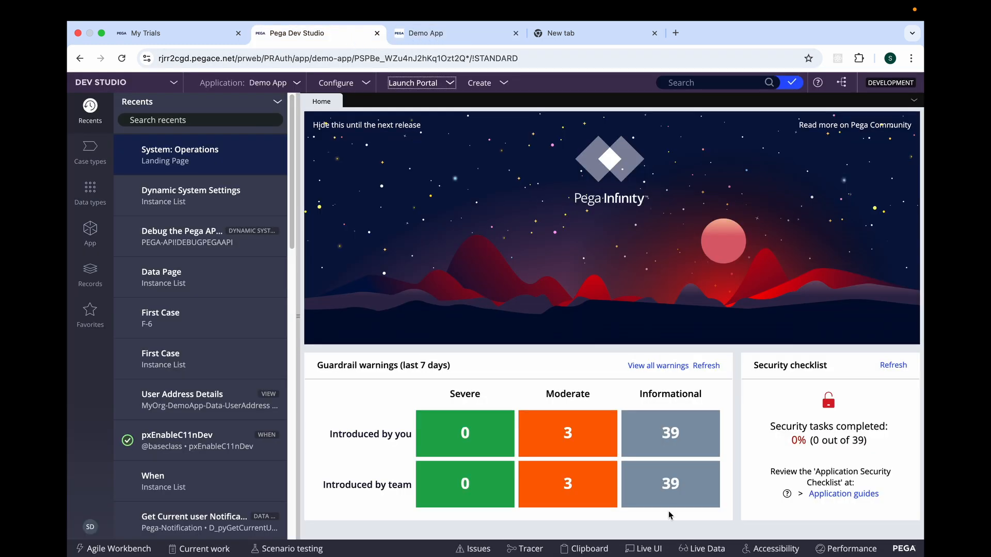
left_click(842, 550)
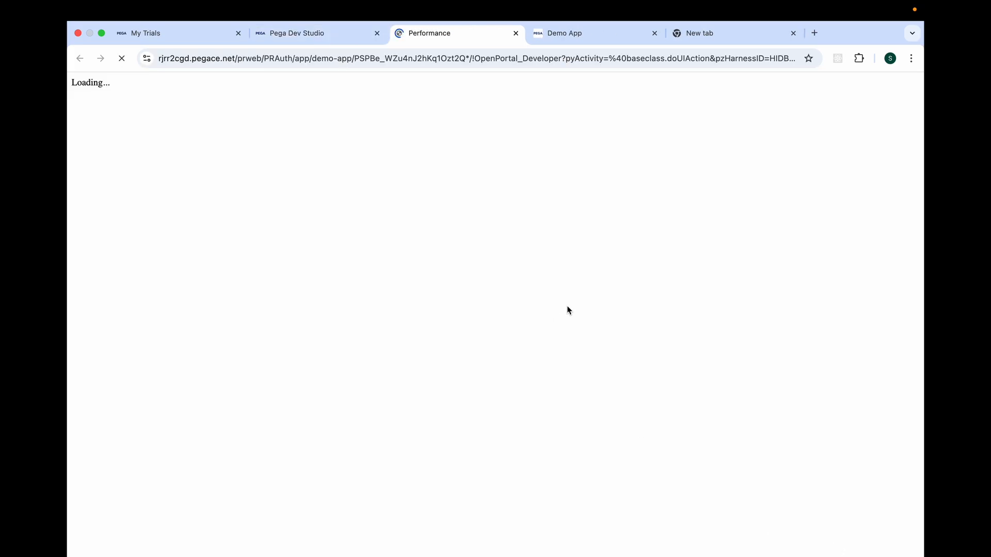
left_click(568, 36)
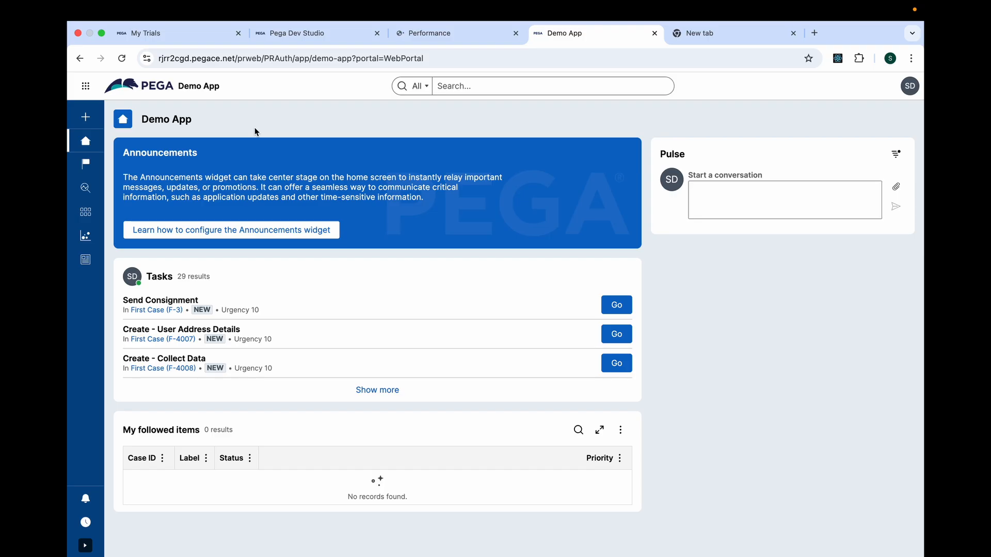
left_click(654, 33)
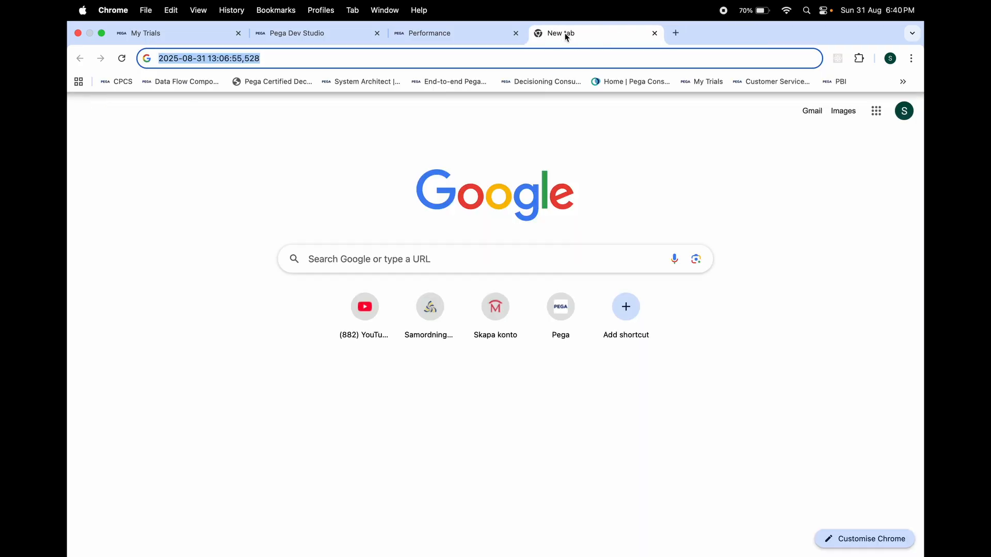
Reset the Performance tool's readings and relaunch the Demo App portal from Dev Studio.
left_click(443, 31)
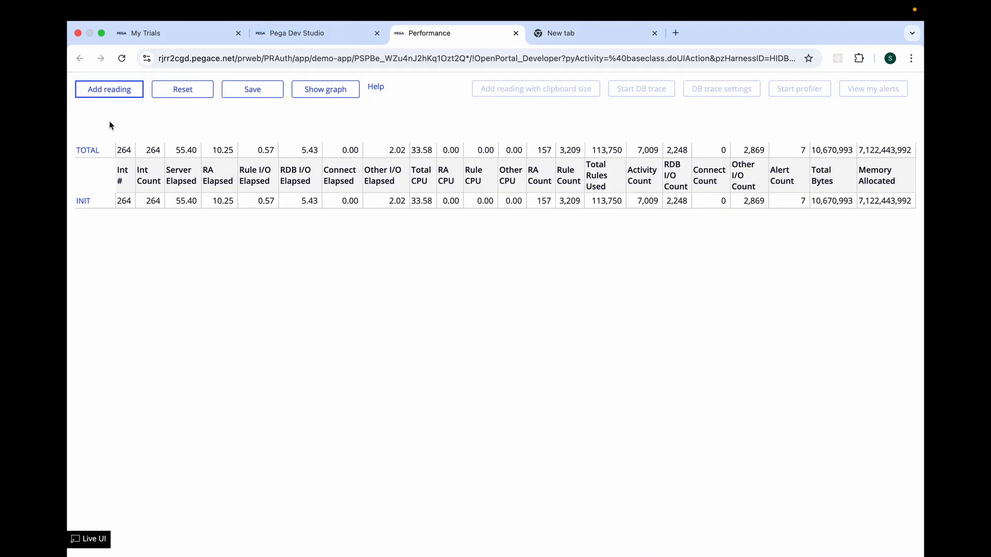
left_click(161, 93)
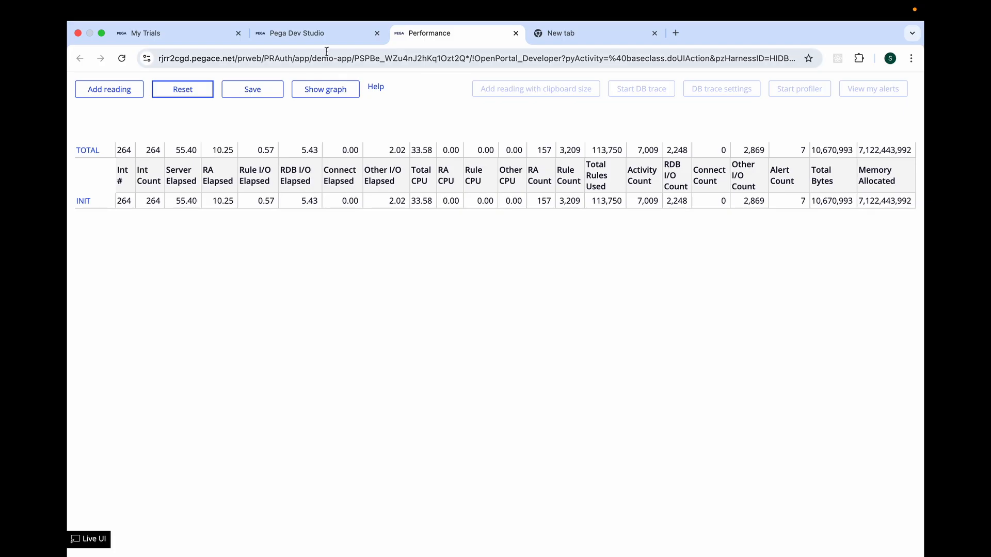
left_click(310, 34)
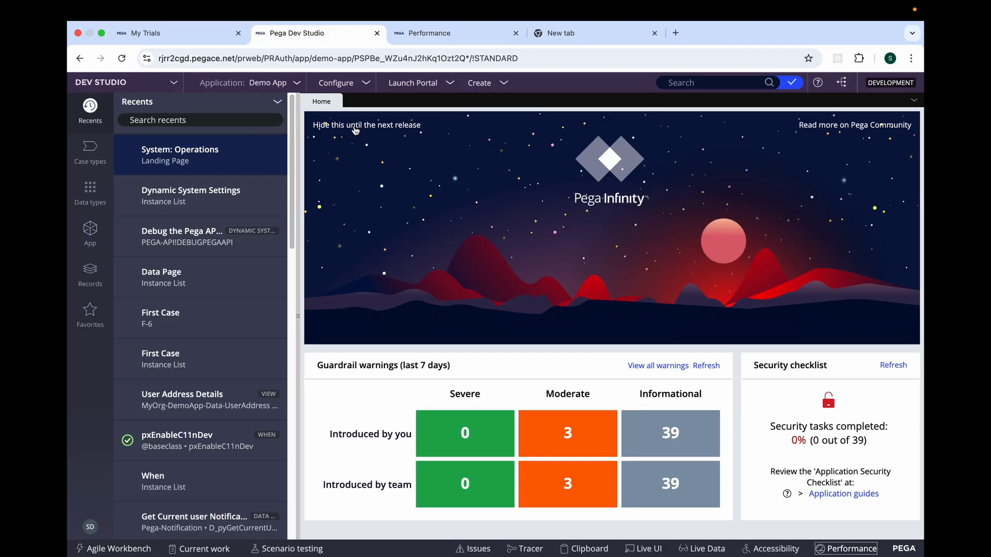
left_click(442, 89)
left_click(433, 95)
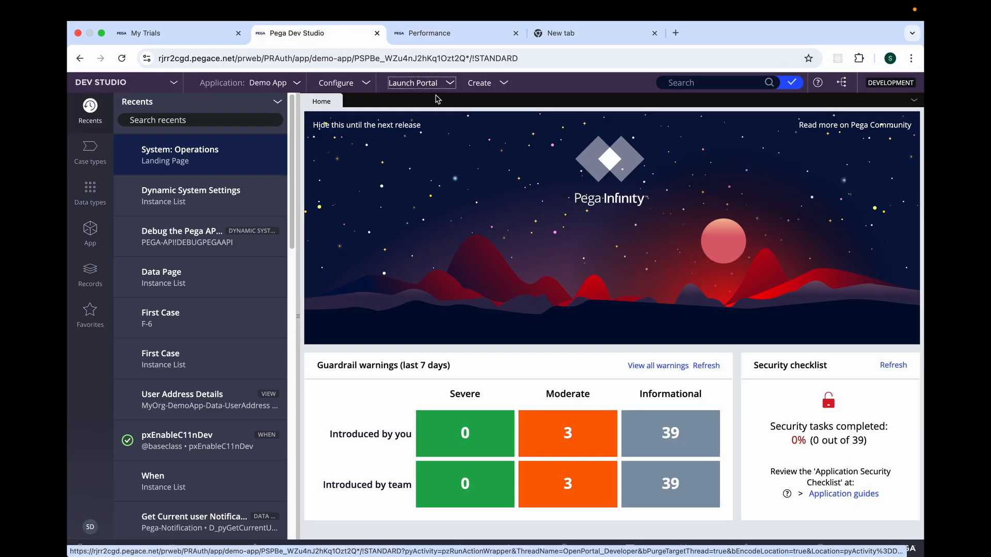
Check the loaded Demo App home page and add a reading in the Performance tool for the portal launch.
left_click(574, 32)
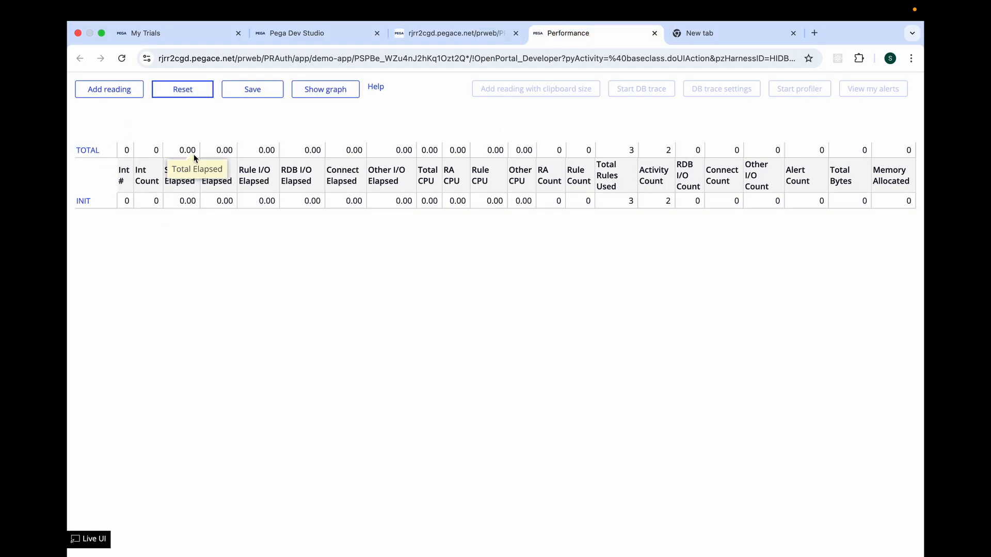
left_click(444, 36)
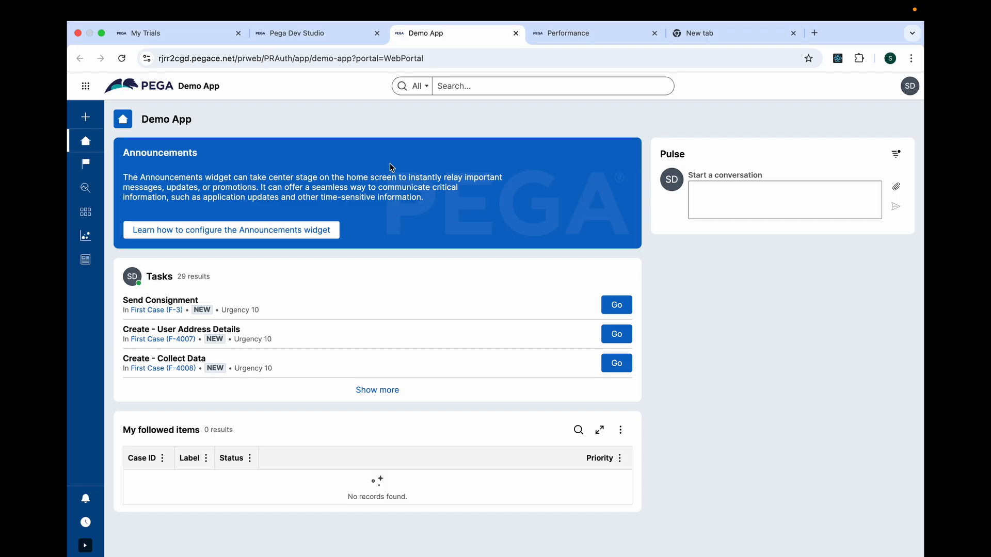
left_click(574, 33)
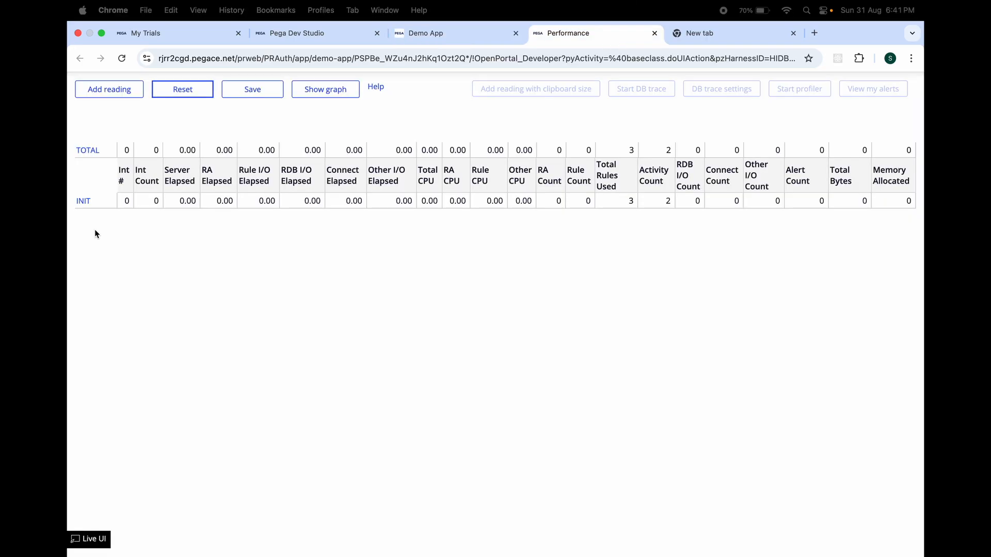
left_click(106, 101)
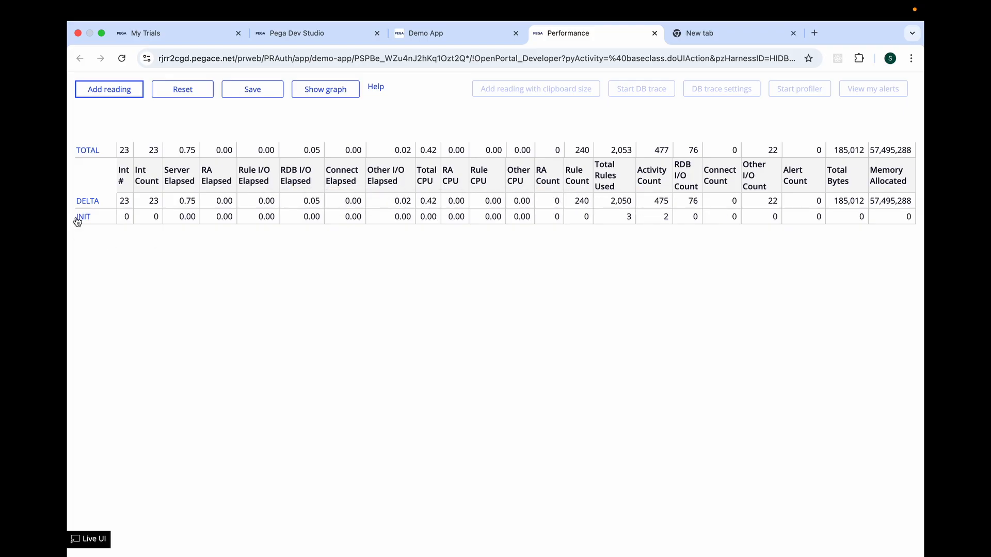
Create a new First Case in the Demo App portal and advance past Collect Data with the User Details fields left empty.
left_click(436, 36)
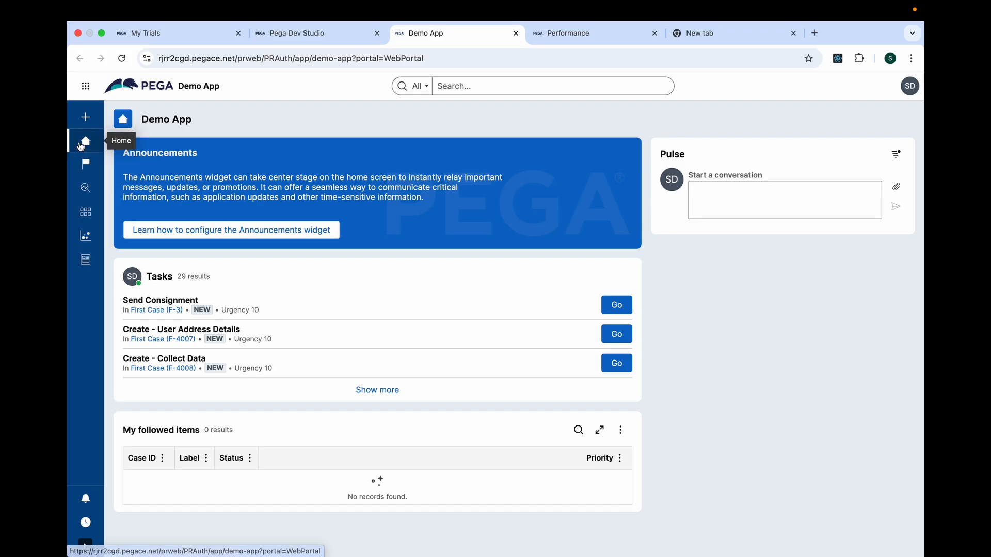
left_click(89, 125)
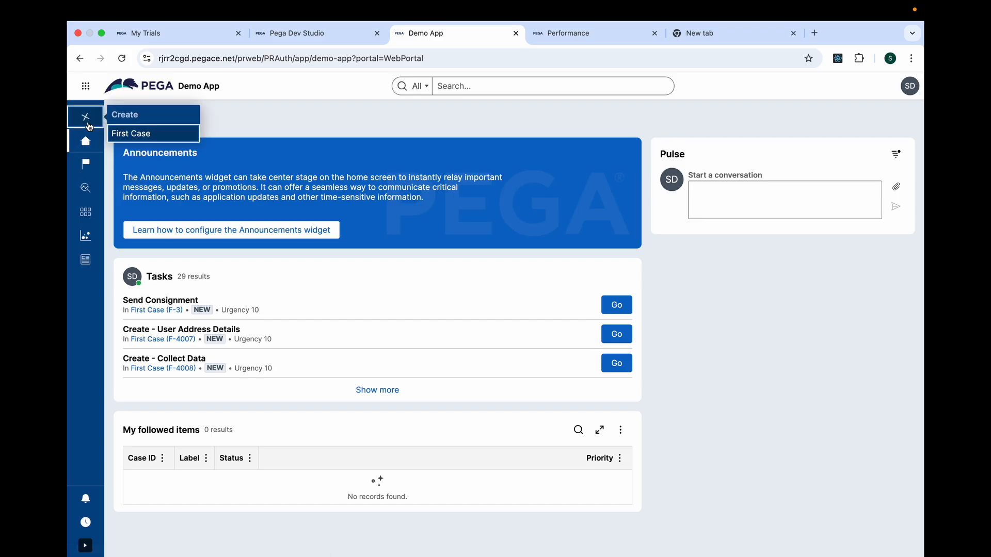
left_click(130, 133)
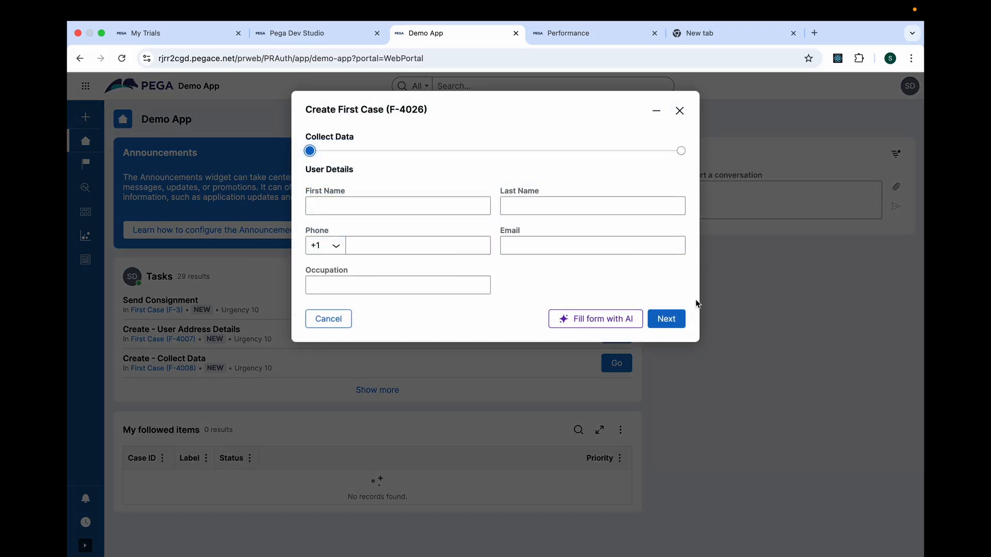
left_click(665, 325)
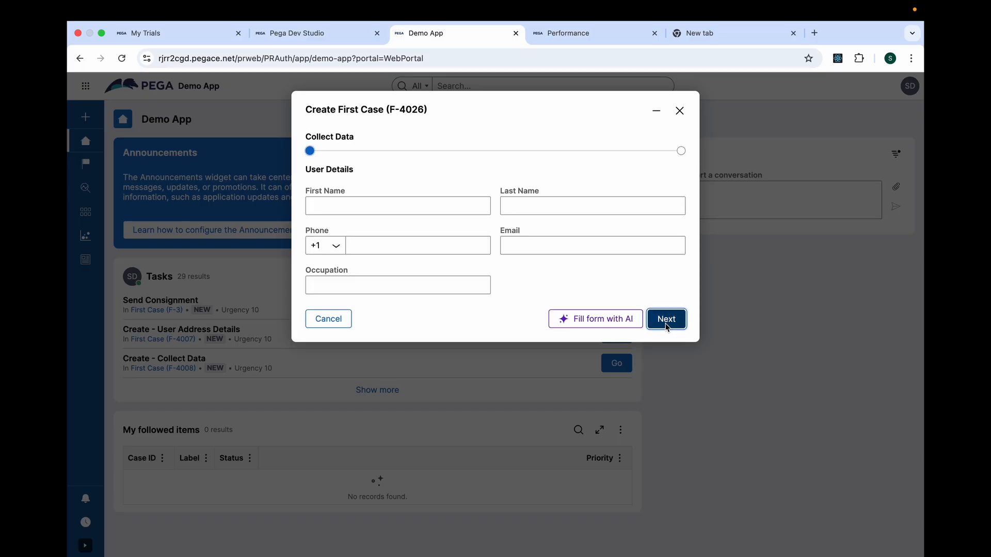
Add another reading in the Performance tool for the case creation and Collect Data submission.
left_click(550, 36)
left_click(113, 96)
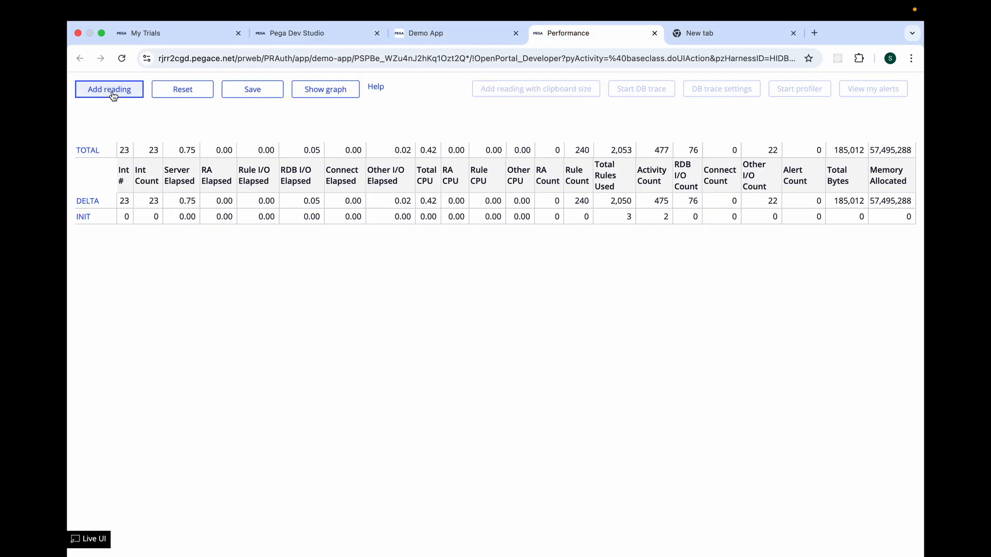